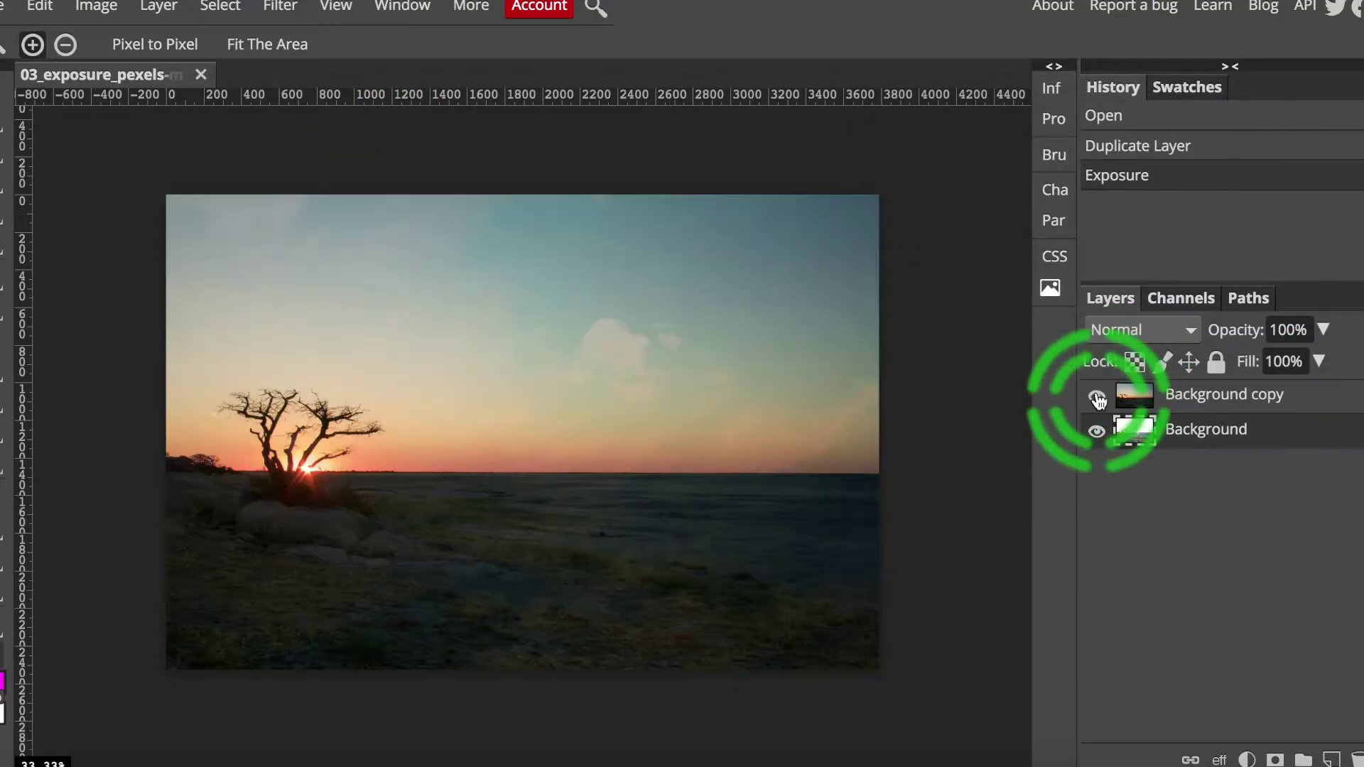
pyautogui.press('e')
pyautogui.click(687, 323)
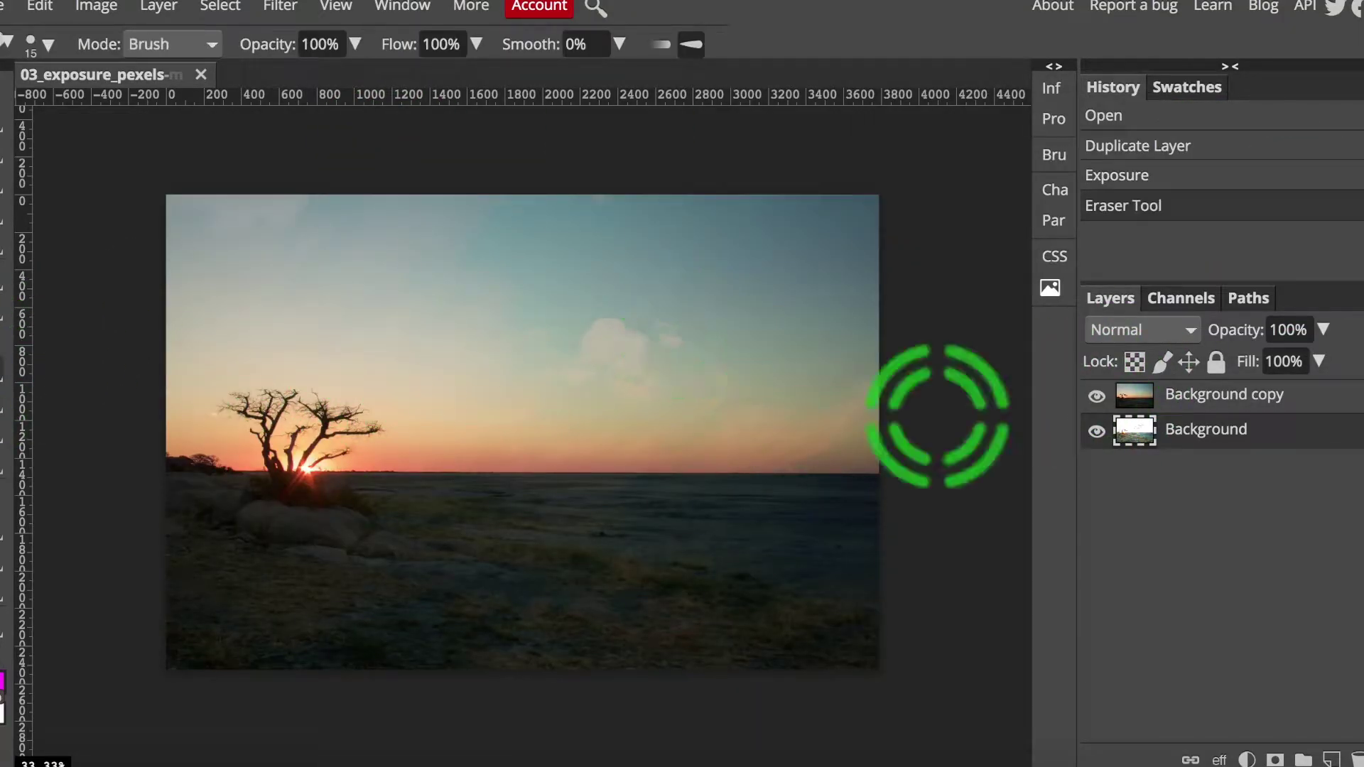
pyautogui.click(1097, 396)
pyautogui.click(1097, 396)
pyautogui.hotkey('ctrl', 'z')
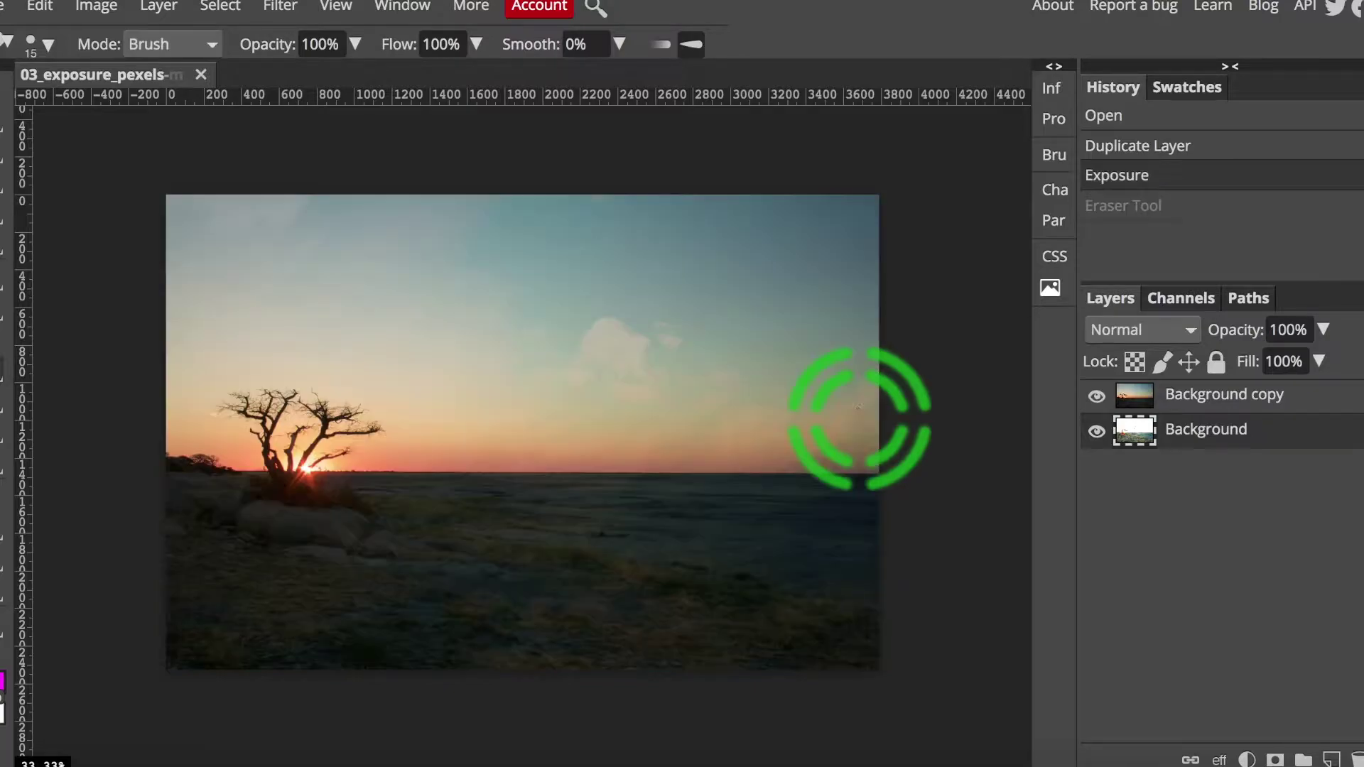
# Erase the dark ground on the Background copy layer with an eraser of size 1000, working from the foreground up to the horizon.
pyautogui.click(1190, 396)
pyautogui.click(48, 45)
pyautogui.moveTo(273, 159); pyautogui.dragTo(39, 159)
pyautogui.moveTo(86, 108)
pyautogui.mouseDown()
pyautogui.moveTo(279, 112)
pyautogui.moveTo(868, 225)
pyautogui.mouseUp()
pyautogui.click(868, 645)
pyautogui.keyDown('shift'); pyautogui.click(157, 644); pyautogui.keyUp('shift')
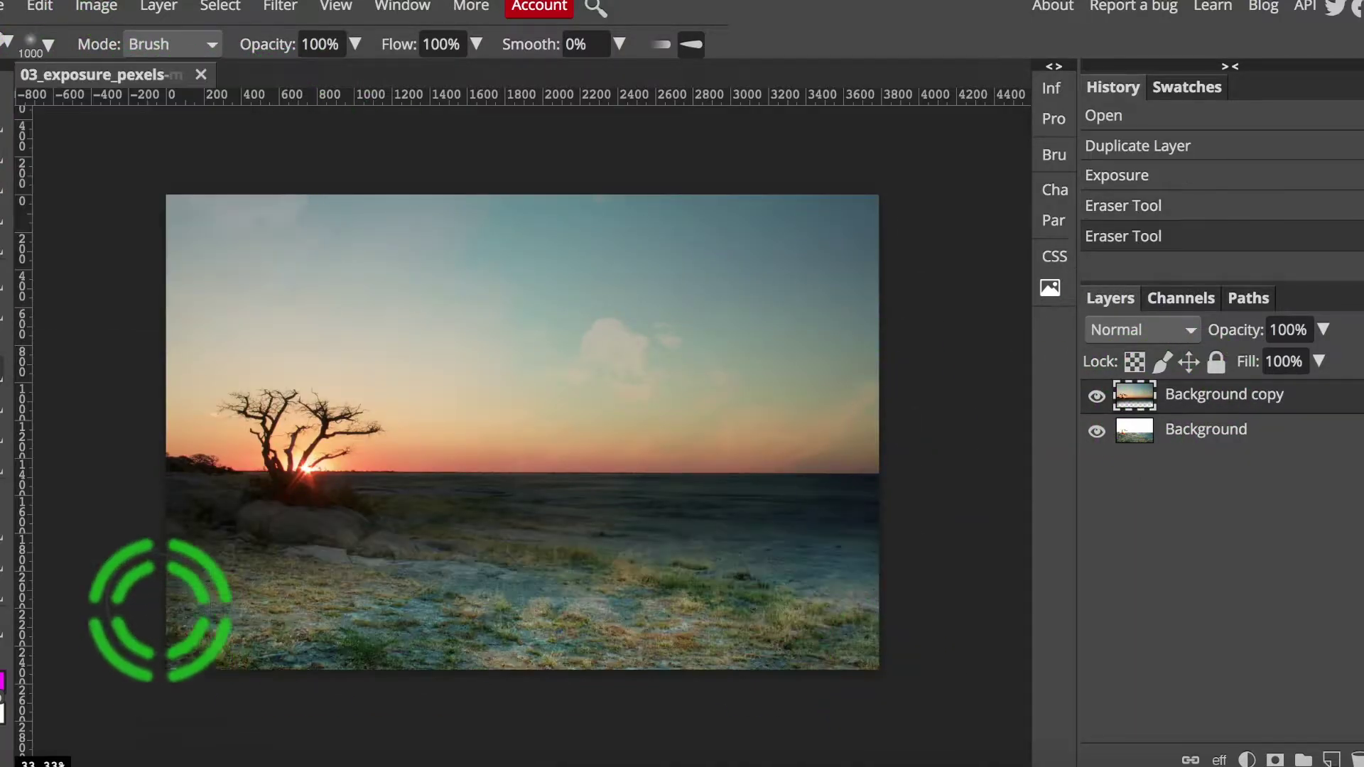
pyautogui.keyDown('shift'); pyautogui.click(230, 566); pyautogui.keyUp('shift')
pyautogui.keyDown('shift'); pyautogui.click(885, 566); pyautogui.keyUp('shift')
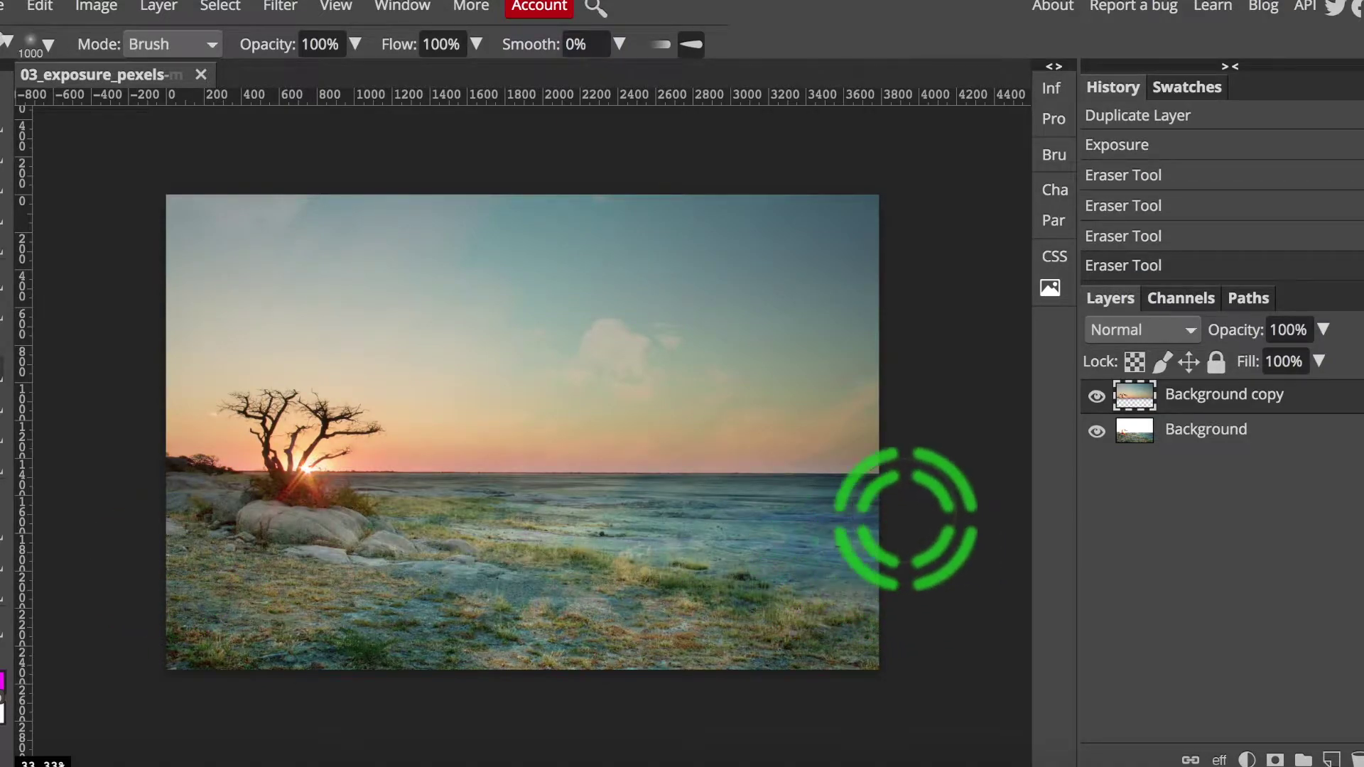
pyautogui.rightClick(1215, 394)
pyautogui.click(1288, 713)
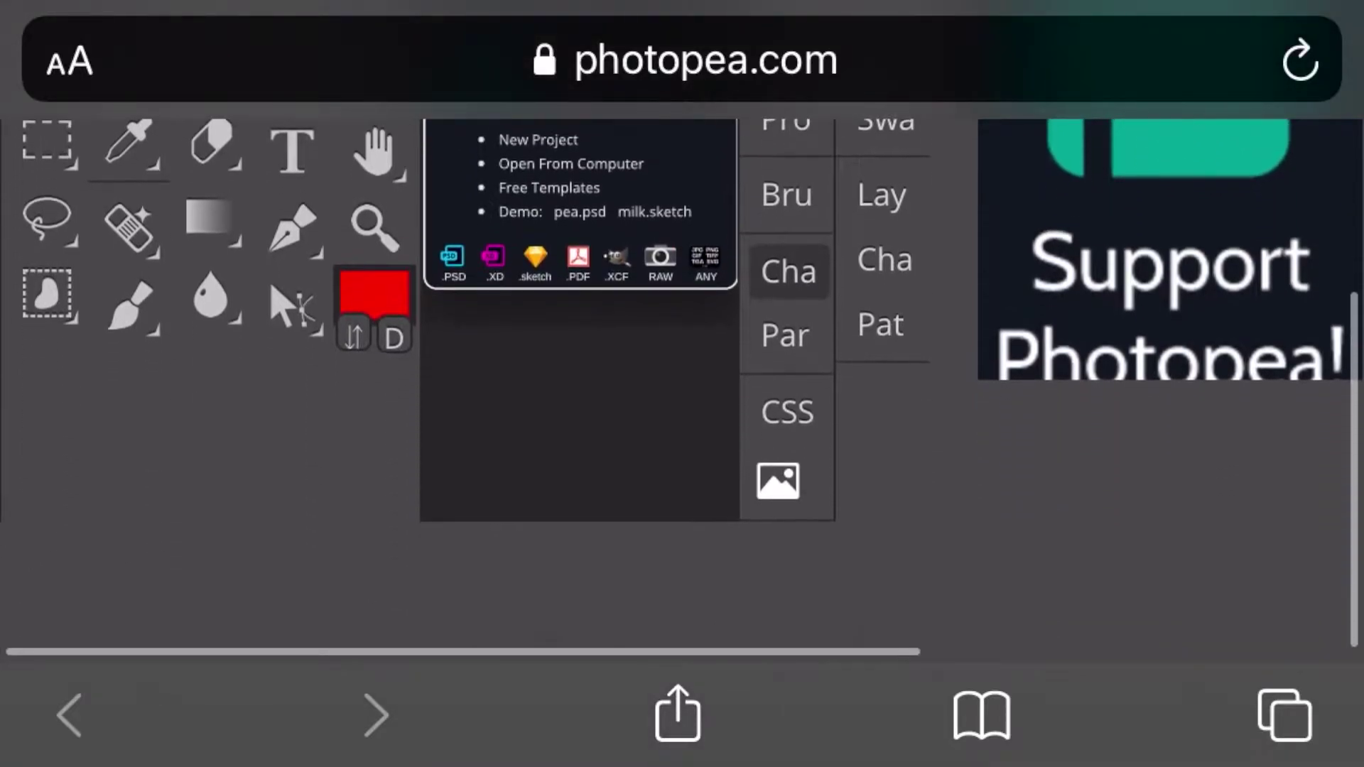
# Examine how the toolbox, the Layers panel and the start window of photopea.com fit in the mobile browser.
pyautogui.scroll(1, 682, 355)
pyautogui.scroll(5, 681, 355)
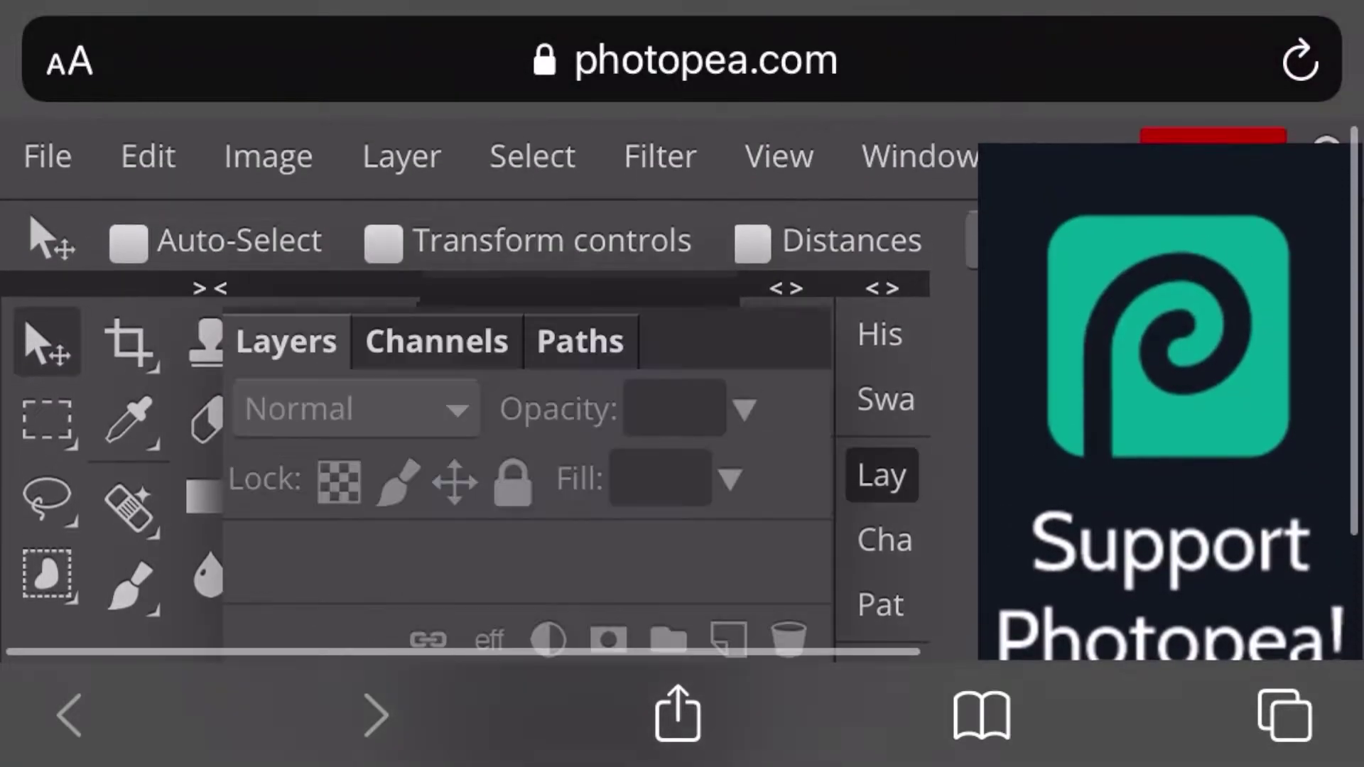
pyautogui.scroll(-1, 682, 355)
pyautogui.scroll(1, 682, 355)
pyautogui.click(882, 454)
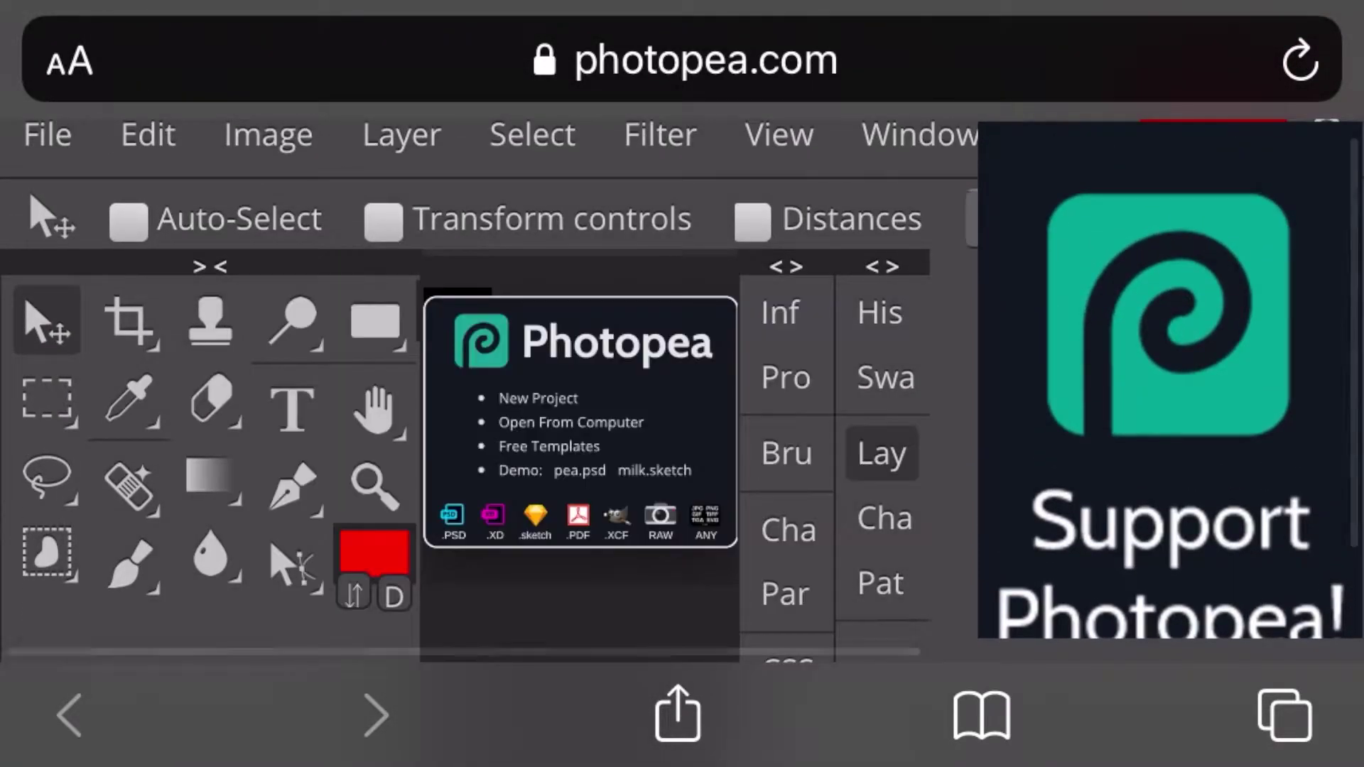
pyautogui.click(148, 135)
pyautogui.click(148, 135)
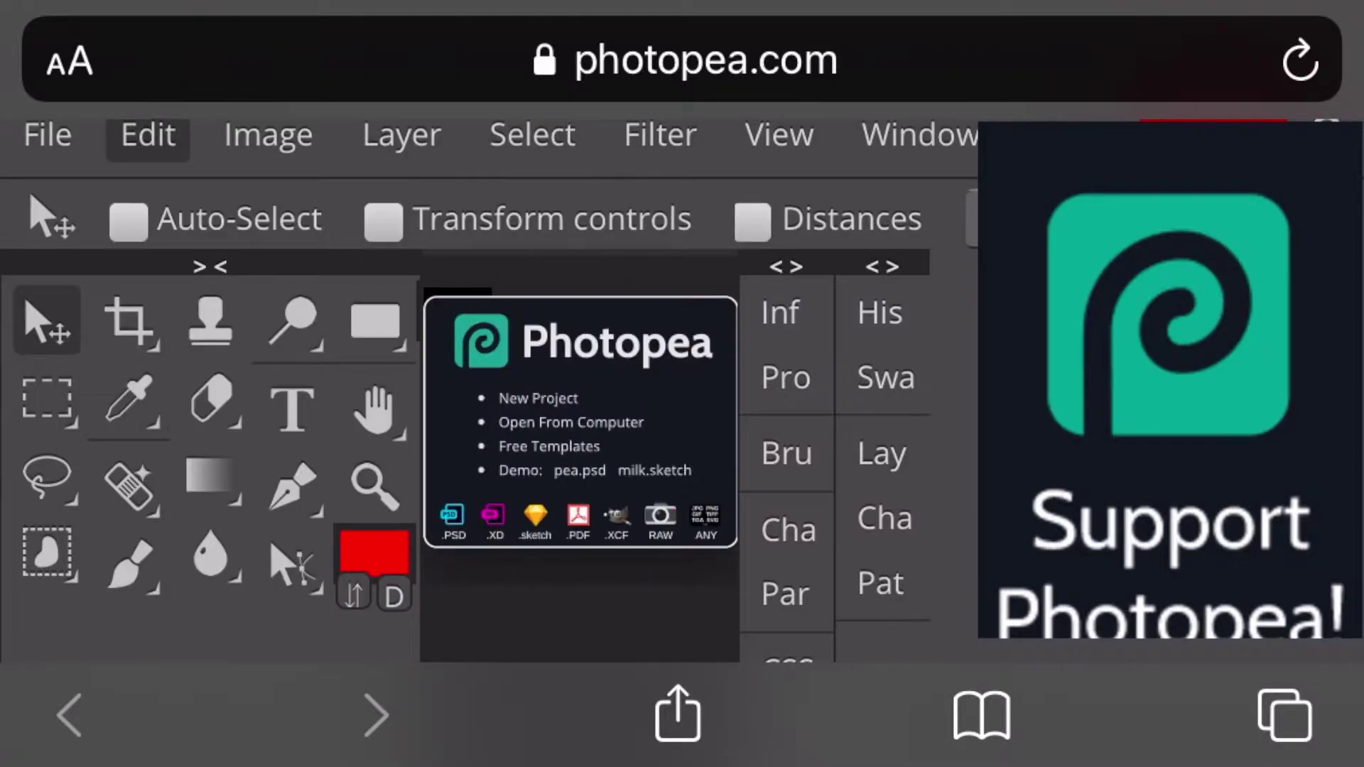
pyautogui.rightClick(374, 409)
pyautogui.click(578, 414)
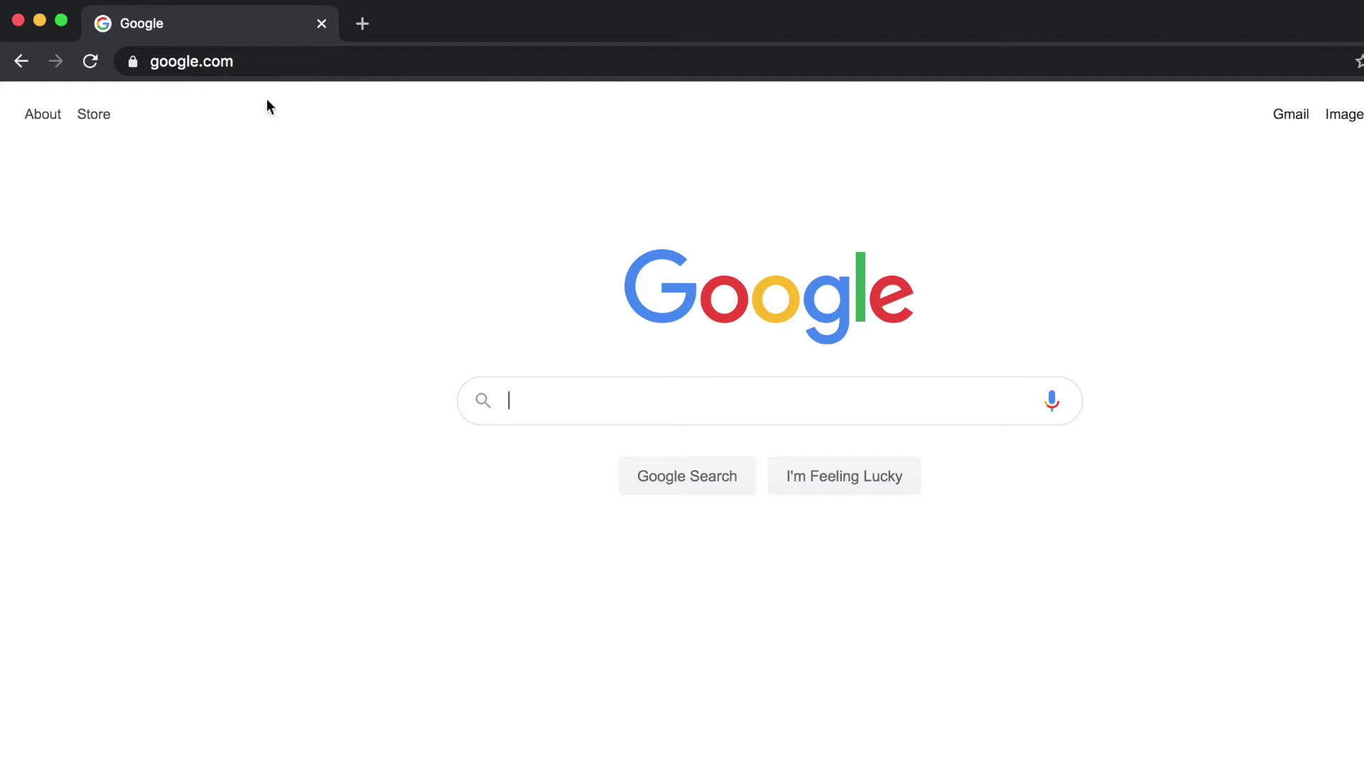
pyautogui.click(224, 64)
pyautogui.write('www.phot')
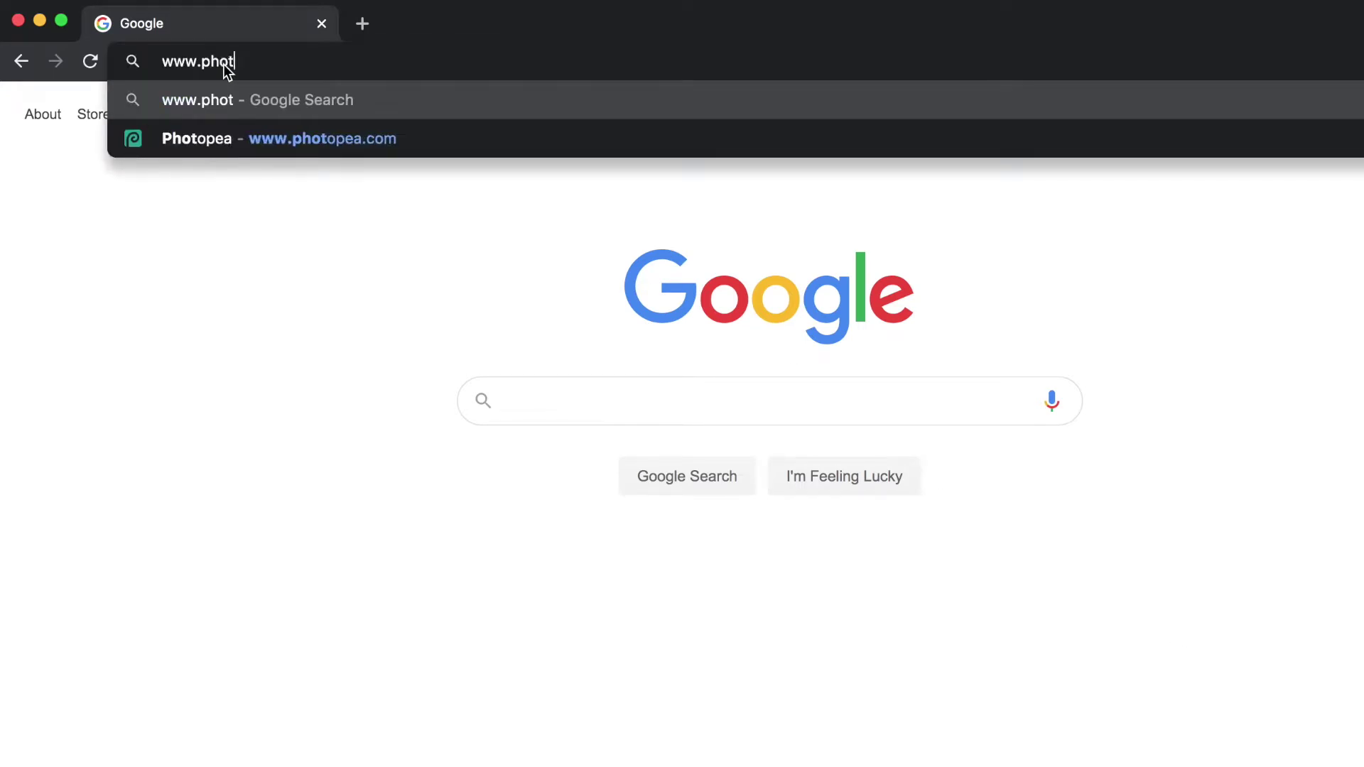
pyautogui.write('opea.com')
pyautogui.press('Return')
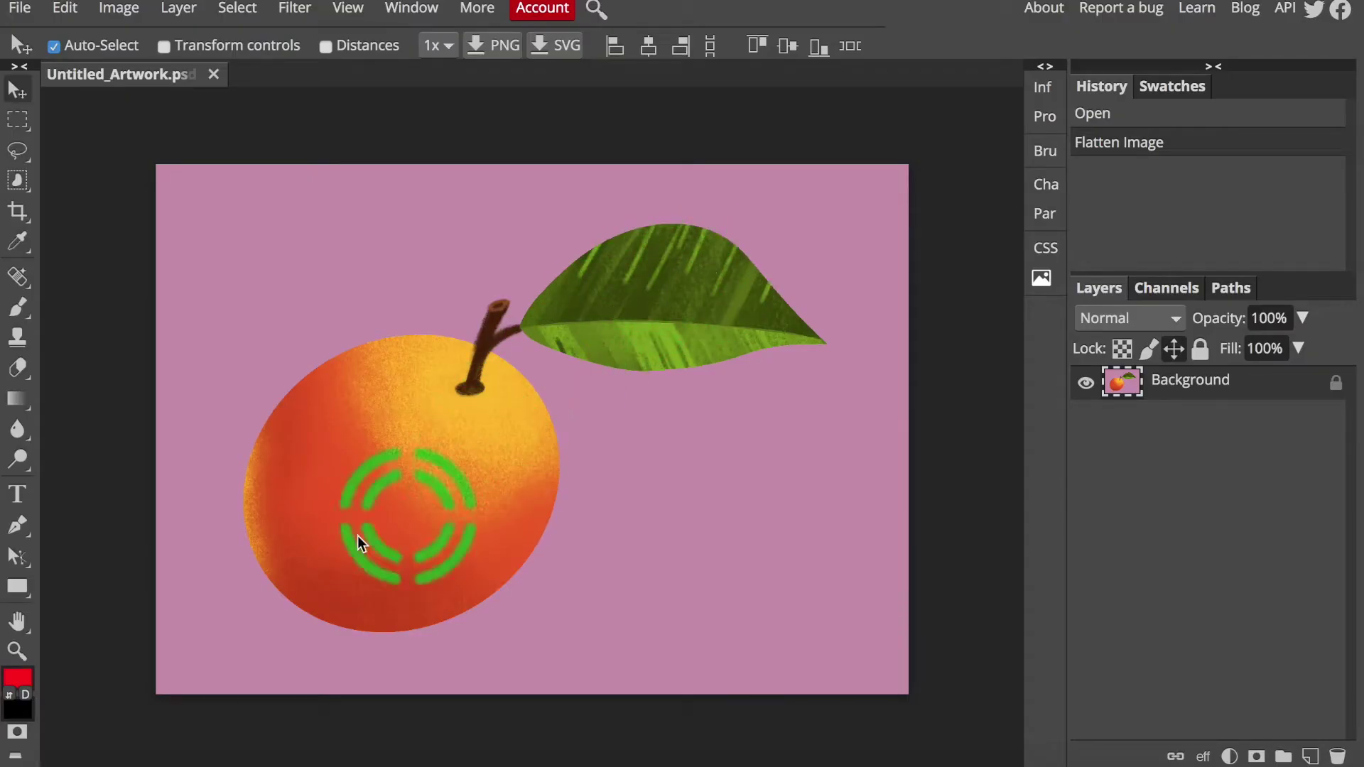
# Sample the dark green from the upper half of the leaf as the foreground color.
pyautogui.click(35, 649)
pyautogui.click(81, 642)
pyautogui.click(514, 433)
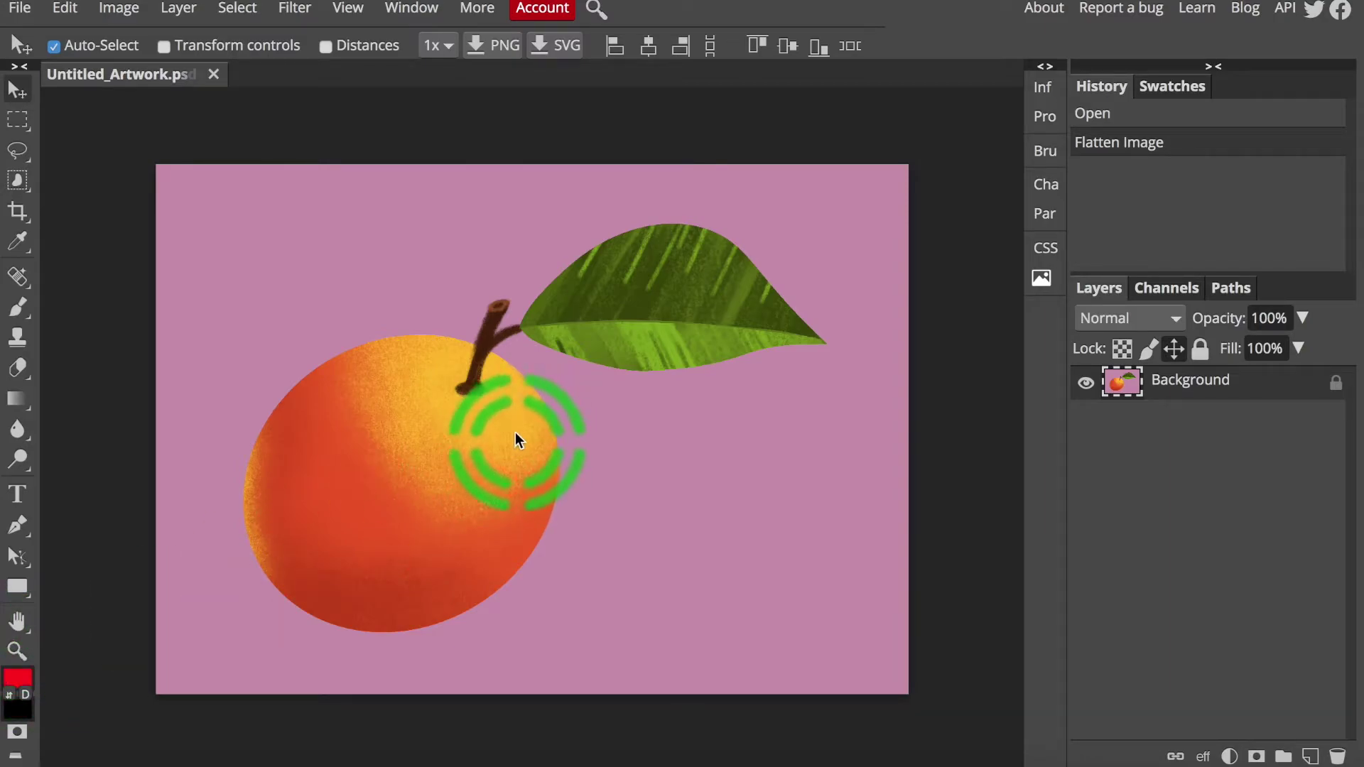
pyautogui.click(10, 664)
pyautogui.click(672, 326)
pyautogui.click(693, 316)
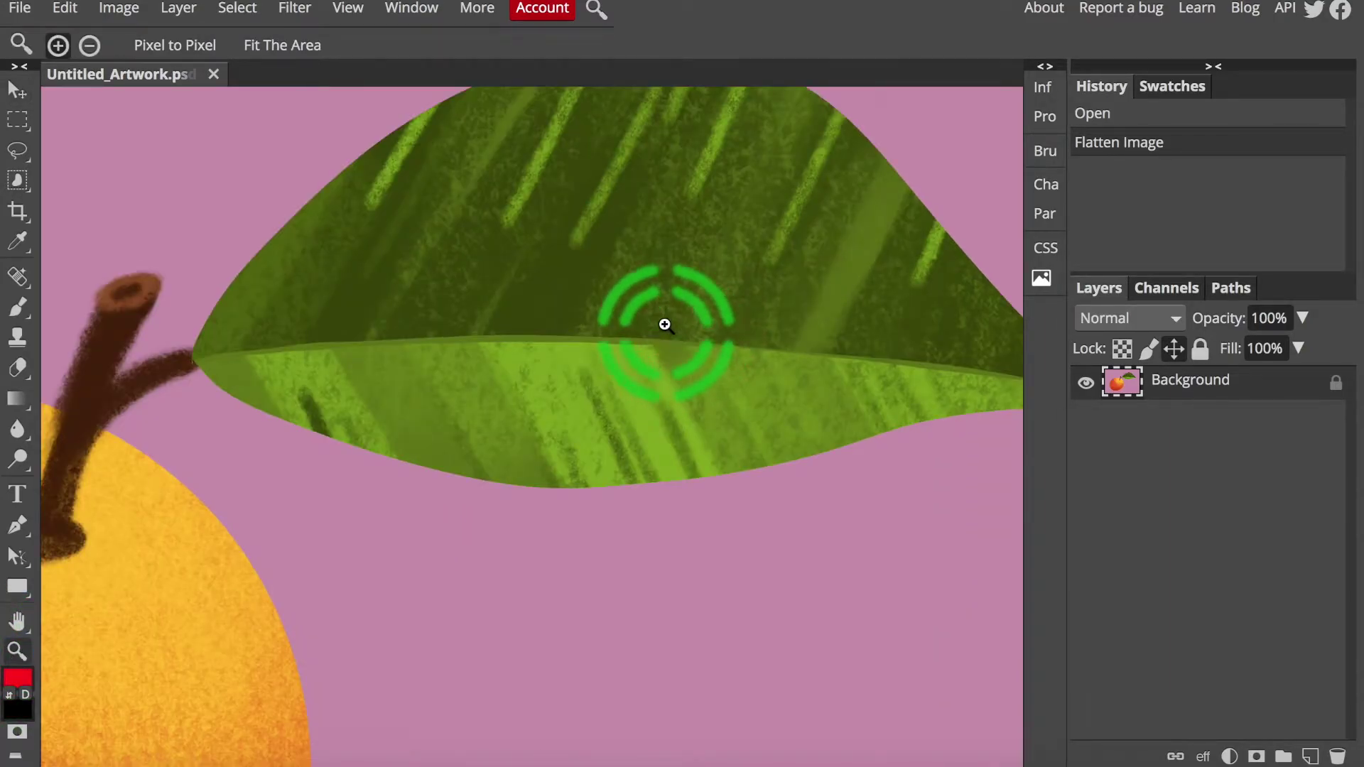
pyautogui.click(663, 321)
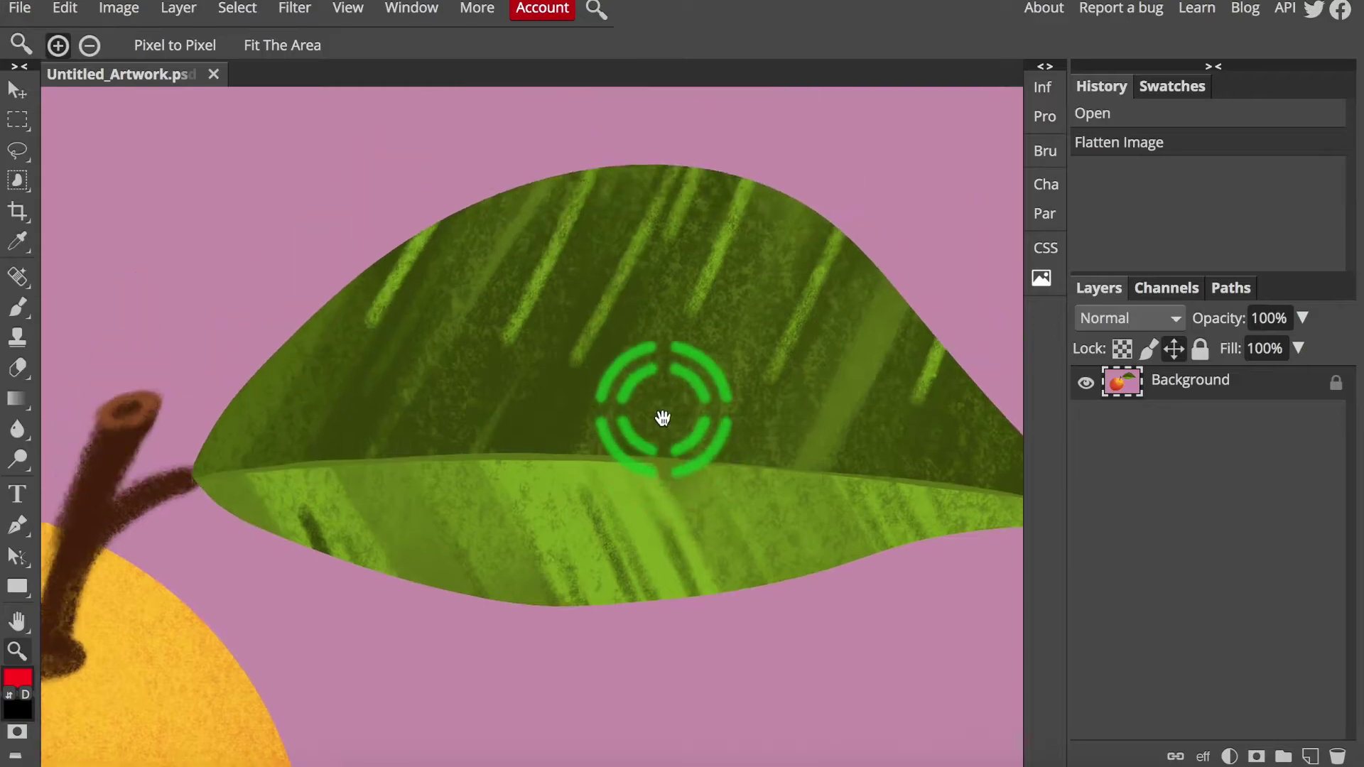
pyautogui.press('i')
pyautogui.click(558, 449)
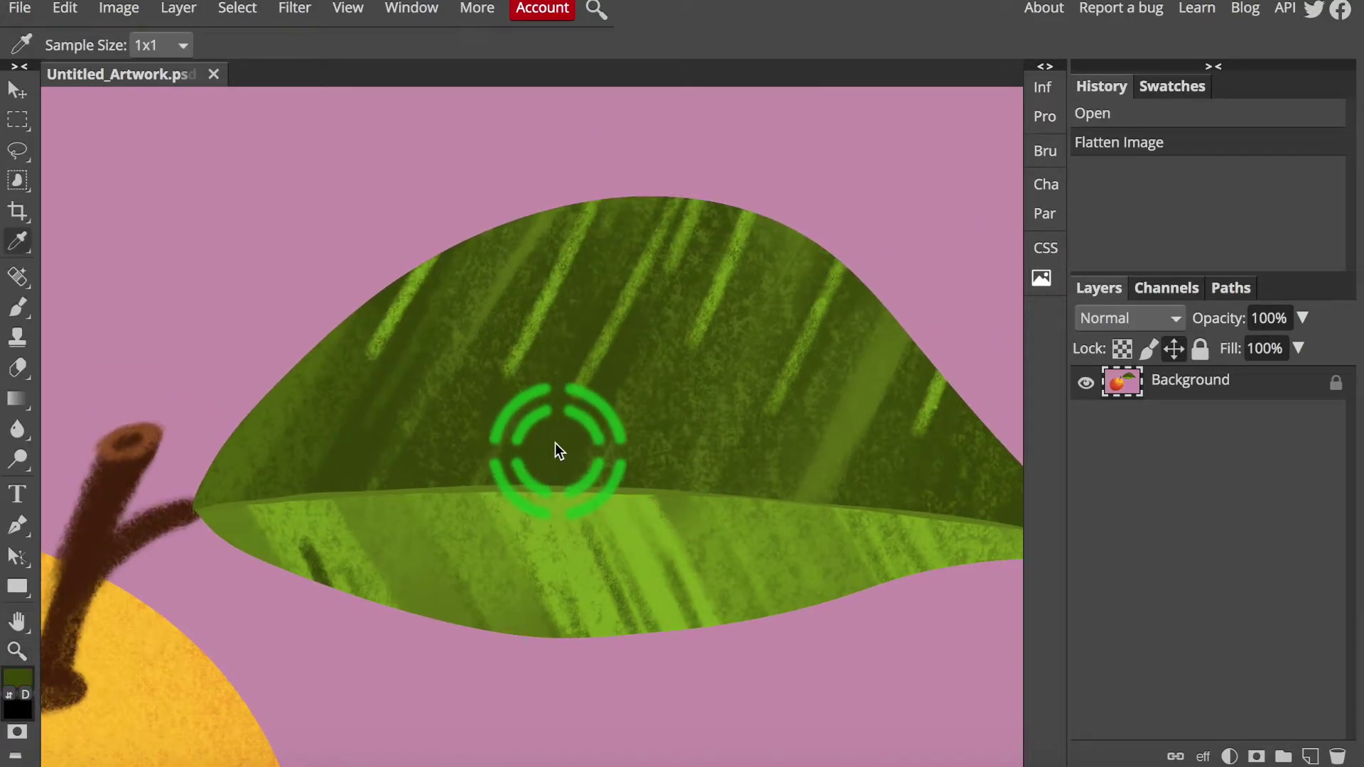
# Paint dark green over the textured middle of the leaf's upper half with an enlarged brush.
pyautogui.press('b')
pyautogui.click(620, 387)
pyautogui.press(']')
pyautogui.press(']')
pyautogui.press(']')
pyautogui.press(']')
pyautogui.press(']')
pyautogui.press(']')
pyautogui.press(']')
pyautogui.press(']')
pyautogui.press(']')
pyautogui.press(']')
pyautogui.press(']')
pyautogui.press(']')
pyautogui.press(']')
pyautogui.press(']')
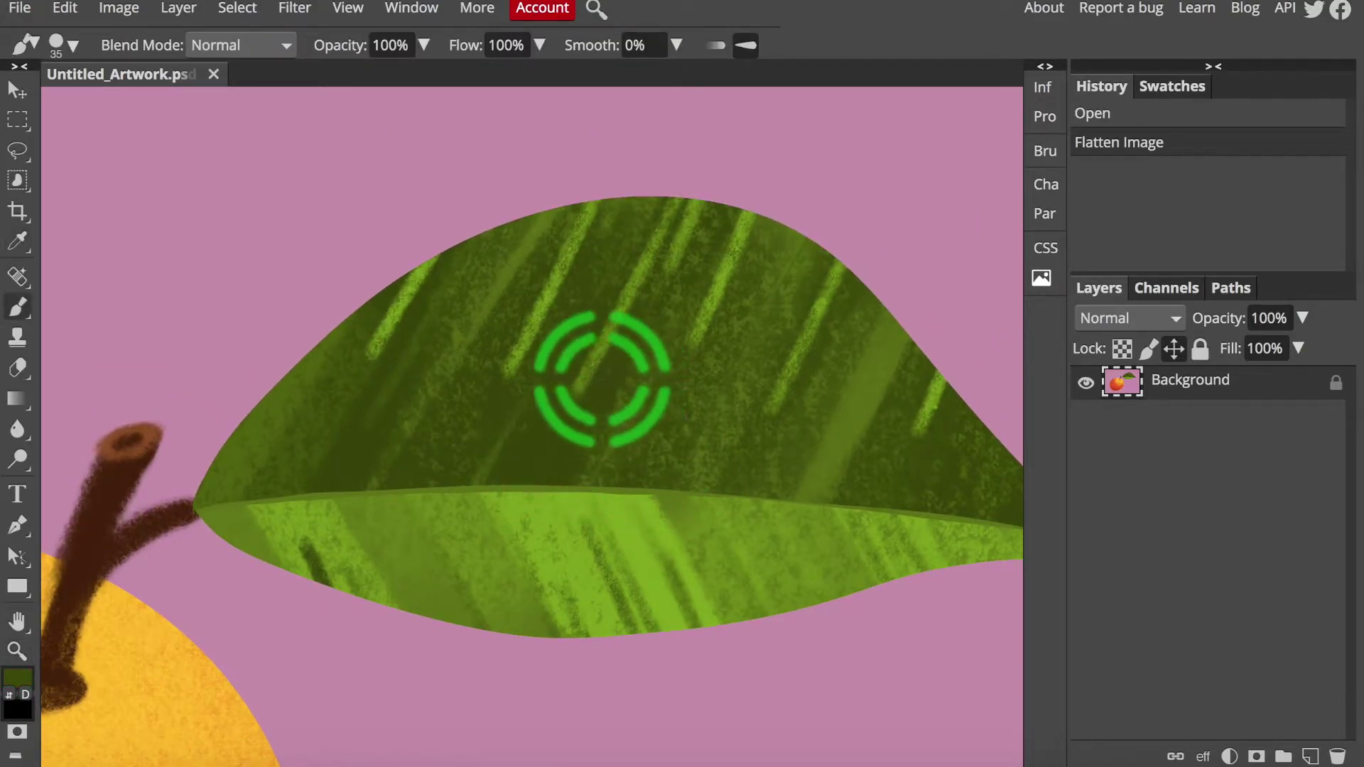
pyautogui.moveTo(563, 397)
pyautogui.mouseDown()
pyautogui.moveTo(487, 350)
pyautogui.moveTo(816, 384)
pyautogui.mouseUp()
# Isolate the artwork by selecting the pink background and inverting the selection, and cover the rest of the leaf's upper half with dark green.
pyautogui.press('w')
pyautogui.click(303, 255)
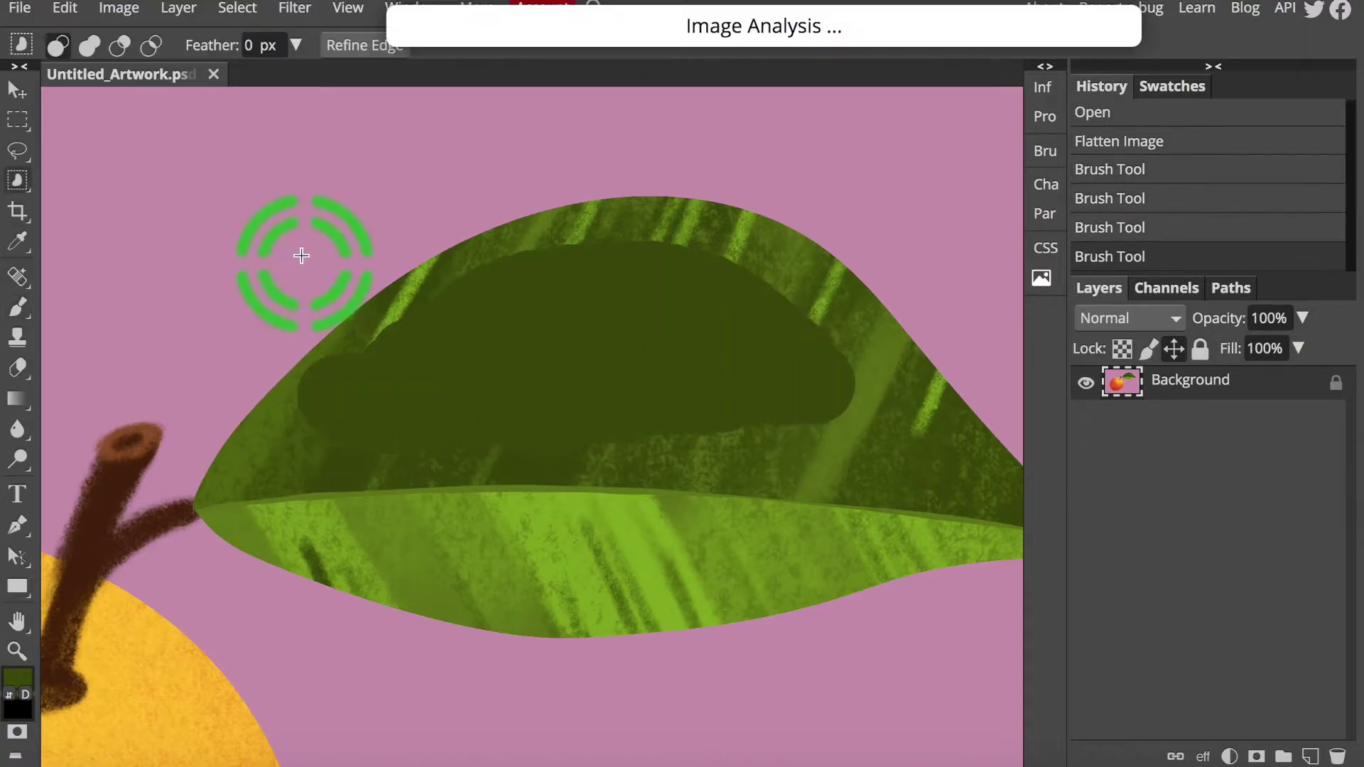
pyautogui.click(304, 256)
pyautogui.press('b')
pyautogui.hotkey('ctrl', 'shift', 'i')
pyautogui.moveTo(438, 347)
pyautogui.mouseDown()
pyautogui.moveTo(459, 254)
pyautogui.moveTo(745, 415)
pyautogui.moveTo(109, 336)
pyautogui.moveTo(649, 357)
pyautogui.moveTo(916, 391)
pyautogui.mouseUp()
pyautogui.moveTo(597, 380); pyautogui.dragTo(572, 458)
# Pick the light green from the leaf's lower half and paint thin stripes across its upper half with a smaller brush.
pyautogui.keyDown('alt'); pyautogui.click(426, 516); pyautogui.keyUp('alt')
pyautogui.press('[')
pyautogui.press('[')
pyautogui.press('[')
pyautogui.press('[')
pyautogui.press('[')
pyautogui.press('[')
pyautogui.press('[')
pyautogui.press('[')
pyautogui.press('[')
pyautogui.press('[')
pyautogui.press('[')
pyautogui.press('[')
pyautogui.press('[')
pyautogui.press('[')
pyautogui.moveTo(198, 296); pyautogui.dragTo(125, 475)
pyautogui.moveTo(230, 277); pyautogui.dragTo(169, 475)
pyautogui.moveTo(277, 245)
pyautogui.mouseDown()
pyautogui.moveTo(226, 472)
pyautogui.moveTo(578, 457)
pyautogui.moveTo(693, 477)
pyautogui.moveTo(959, 487)
pyautogui.mouseUp()
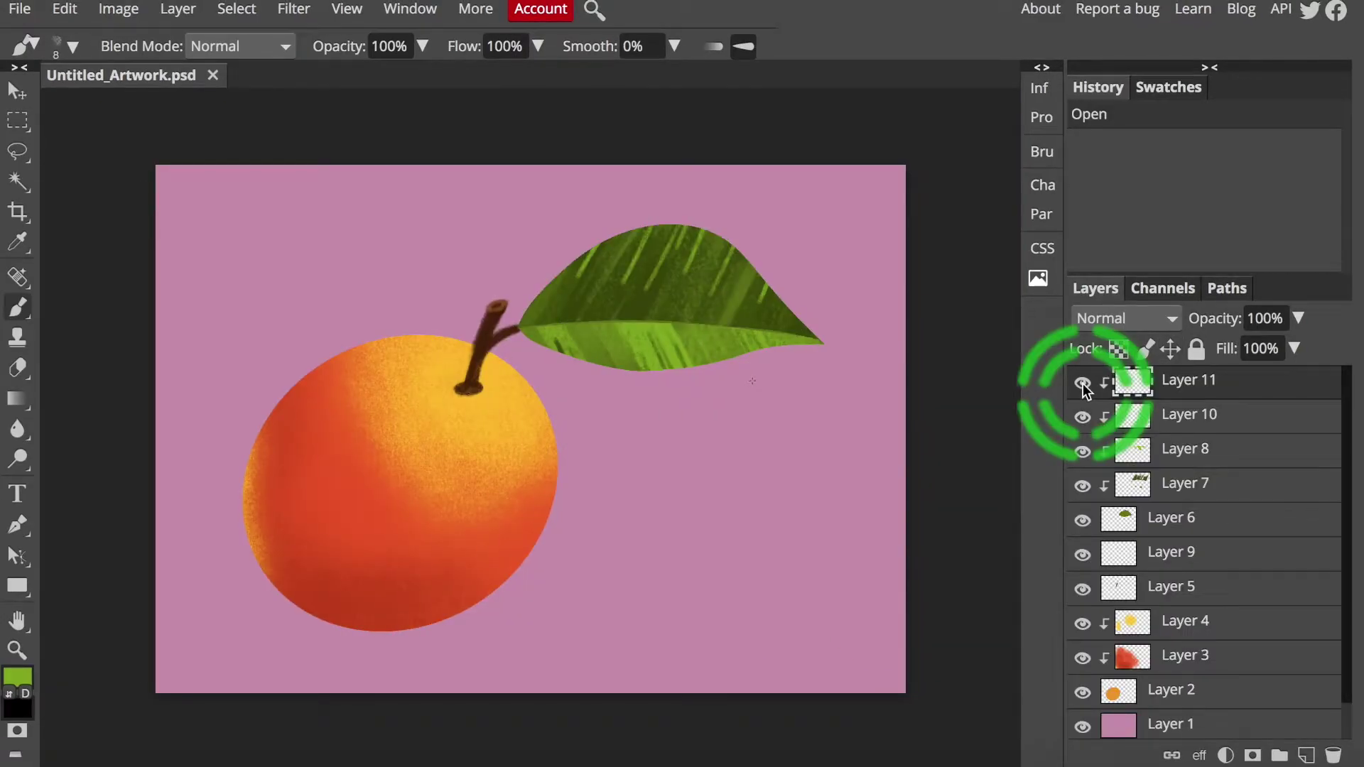
# Examine what the leaf's clipped Layers 11, 10, 8 and 7 contribute by switching their visibility off and on.
pyautogui.click(1082, 383)
pyautogui.click(1082, 384)
pyautogui.click(1083, 451)
pyautogui.click(1082, 451)
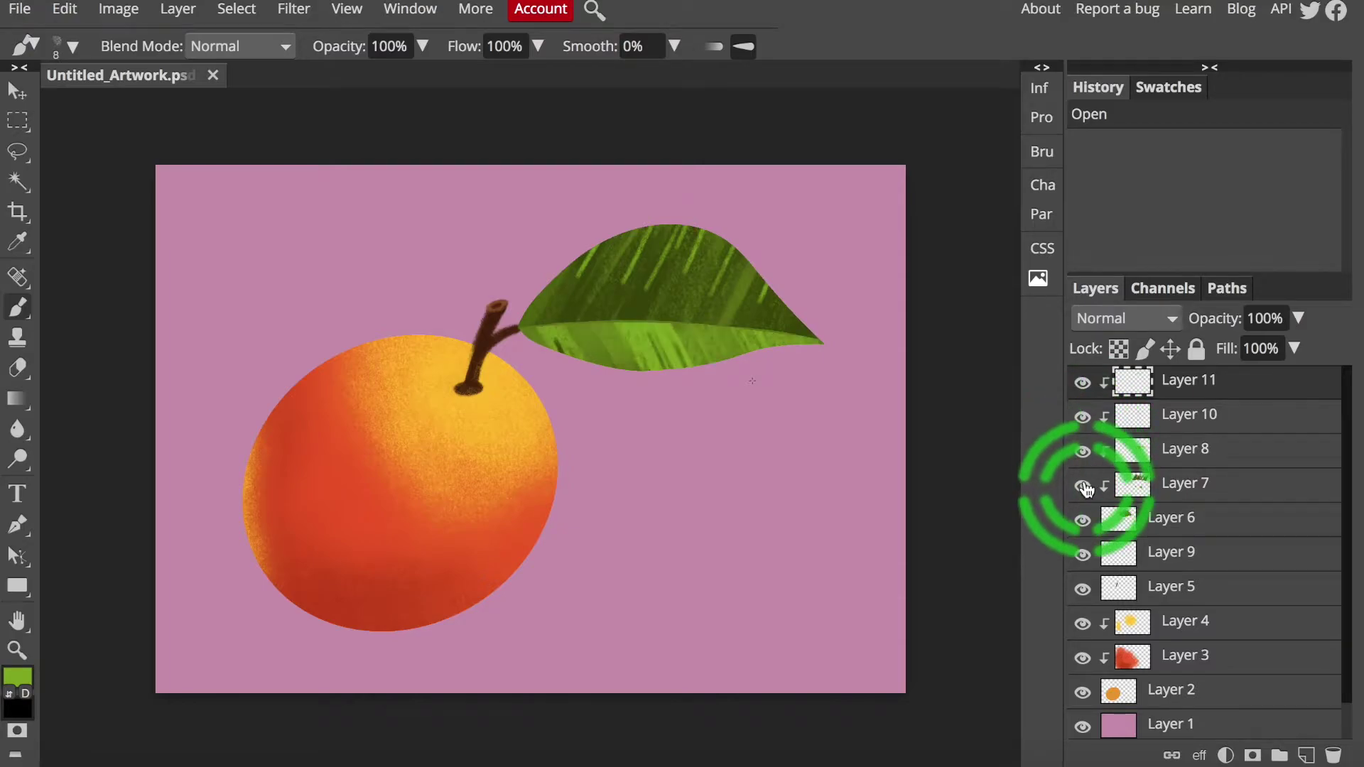
pyautogui.click(1083, 486)
pyautogui.click(1082, 486)
pyautogui.click(1082, 486)
pyautogui.click(1082, 451)
pyautogui.click(1082, 417)
pyautogui.click(1081, 383)
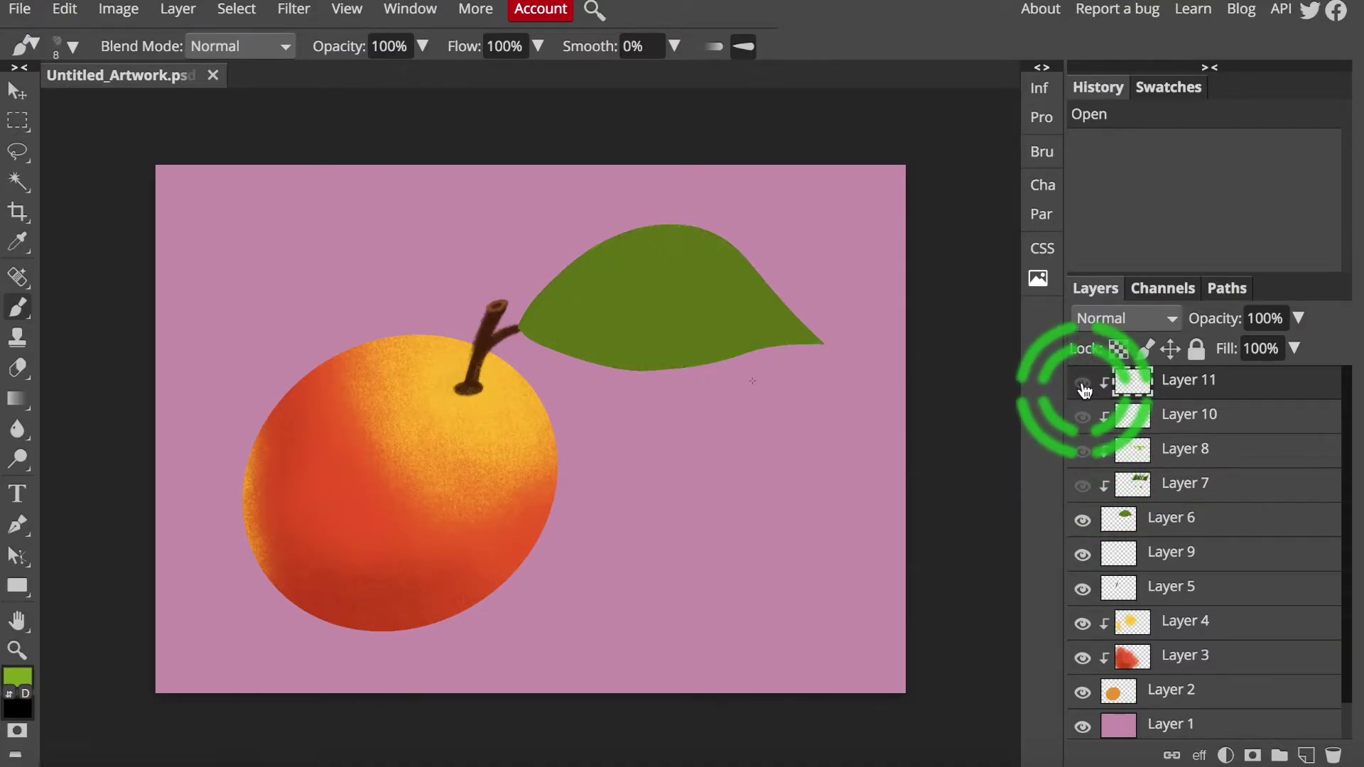
pyautogui.click(1082, 383)
pyautogui.click(1083, 417)
pyautogui.click(1083, 451)
pyautogui.click(1082, 486)
# Hide Layer 11 and paint light green stripes on a new layer within the leaf selection, widening from the stem with brush sizes up to 90.
pyautogui.click(1082, 383)
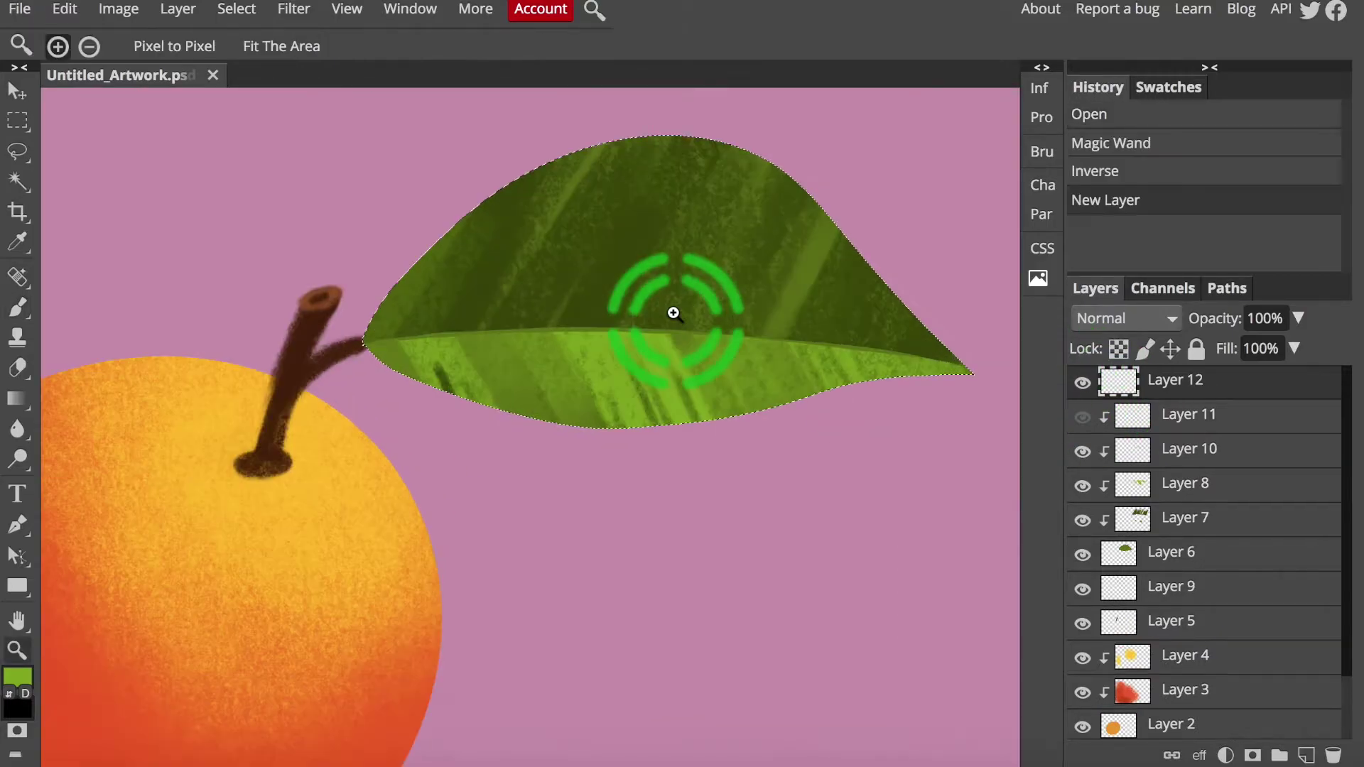
pyautogui.click(195, 532)
pyautogui.press(']')
pyautogui.press(']')
pyautogui.press(']')
pyautogui.press(']')
pyautogui.moveTo(197, 532)
pyautogui.mouseDown()
pyautogui.moveTo(225, 384)
pyautogui.moveTo(224, 531)
pyautogui.moveTo(245, 346)
pyautogui.mouseUp()
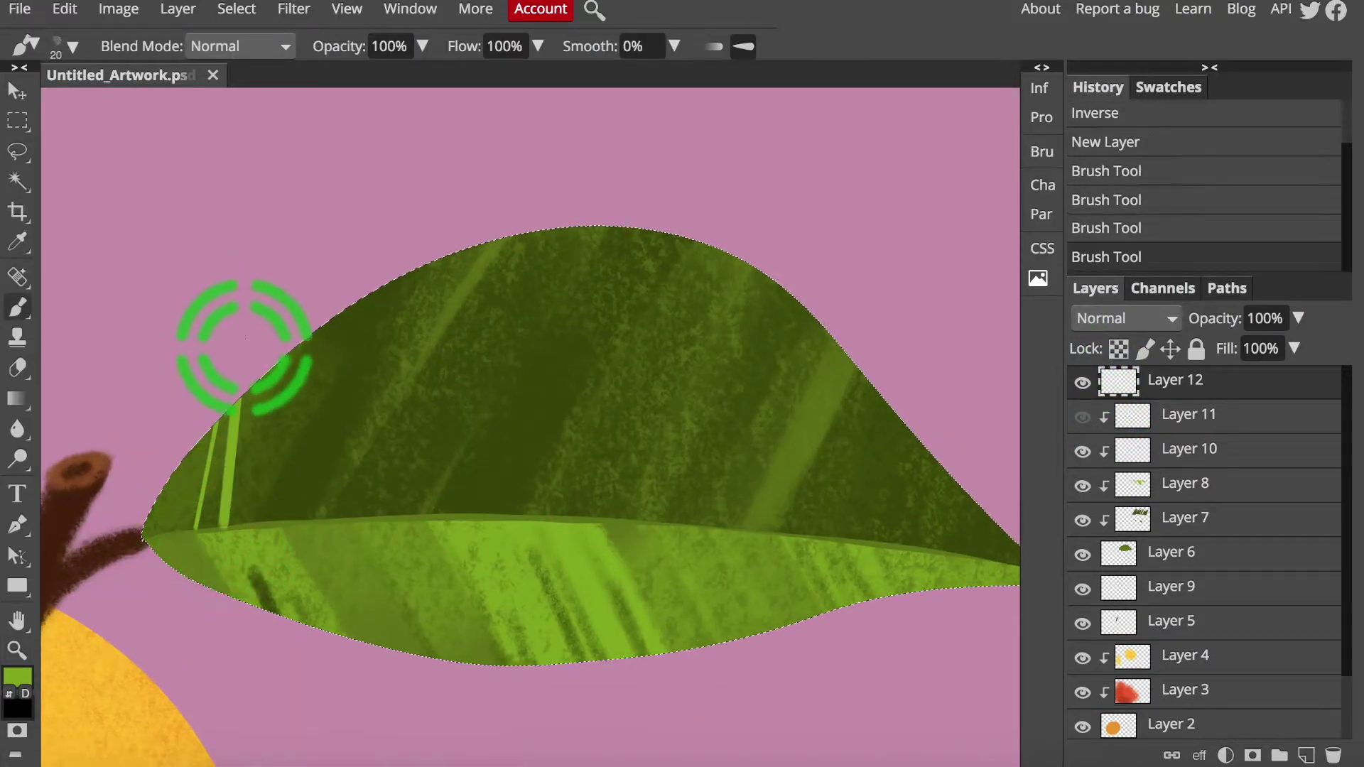
pyautogui.press(']')
pyautogui.press(']')
pyautogui.moveTo(258, 526); pyautogui.dragTo(292, 292)
pyautogui.press(']')
pyautogui.moveTo(305, 518)
pyautogui.mouseDown()
pyautogui.moveTo(334, 304)
pyautogui.moveTo(337, 327)
pyautogui.mouseUp()
pyautogui.moveTo(377, 522); pyautogui.dragTo(419, 277)
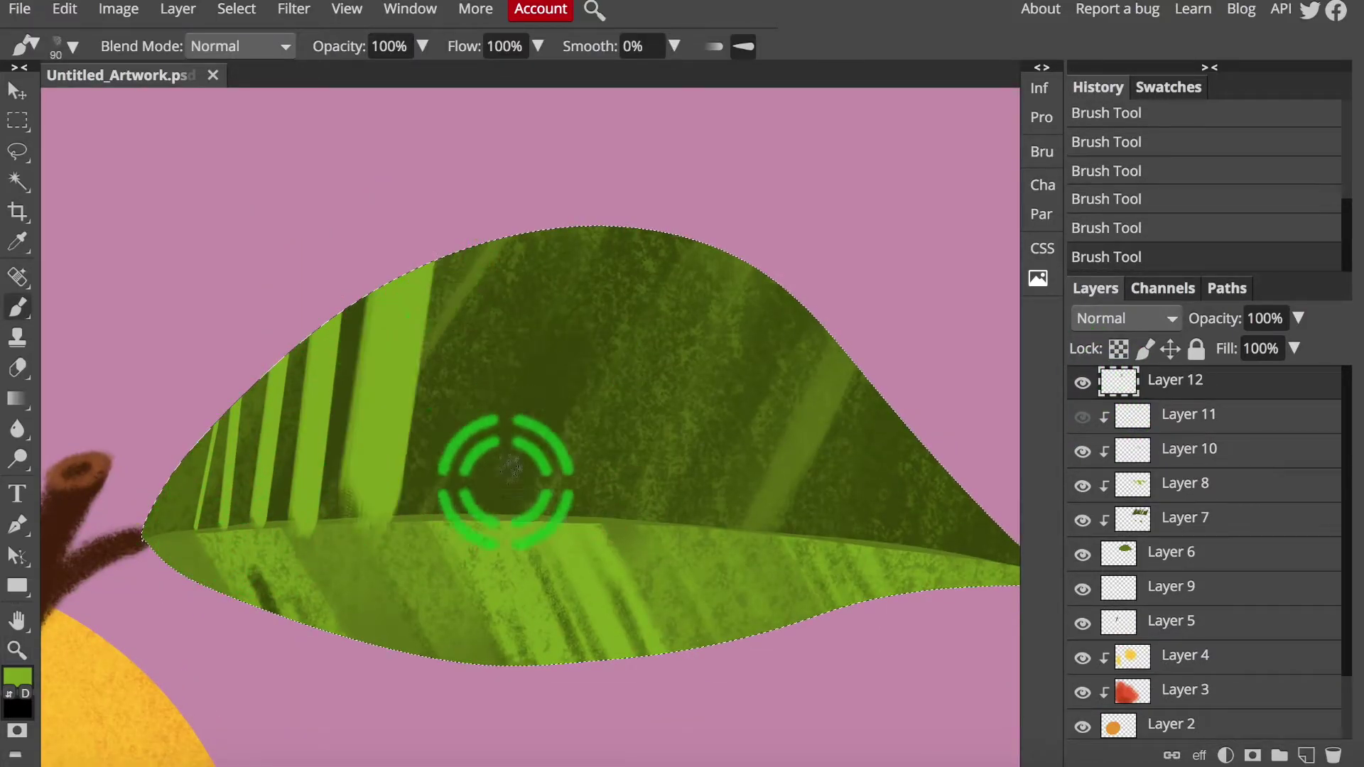
pyautogui.moveTo(451, 518); pyautogui.dragTo(494, 242)
pyautogui.moveTo(522, 518); pyautogui.dragTo(566, 187)
pyautogui.moveTo(568, 513); pyautogui.dragTo(632, 217)
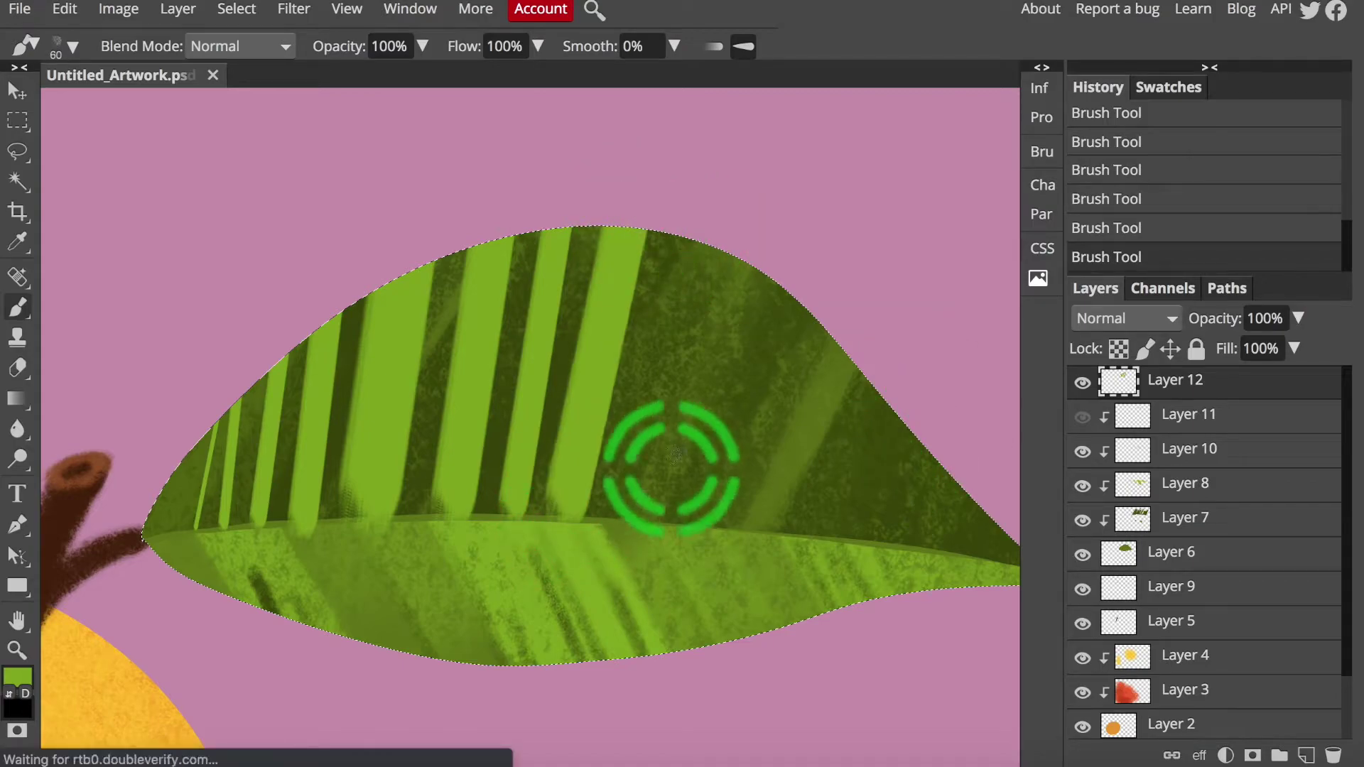
# Continue the light green stripes to the leaf's tip, varying the brush size down to 7, and remove the selection.
pyautogui.press('[')
pyautogui.press('[')
pyautogui.moveTo(628, 511); pyautogui.dragTo(692, 208)
pyautogui.press('[')
pyautogui.press('[')
pyautogui.moveTo(694, 523); pyautogui.dragTo(756, 248)
pyautogui.press('[')
pyautogui.press('[')
pyautogui.moveTo(734, 529); pyautogui.dragTo(790, 284)
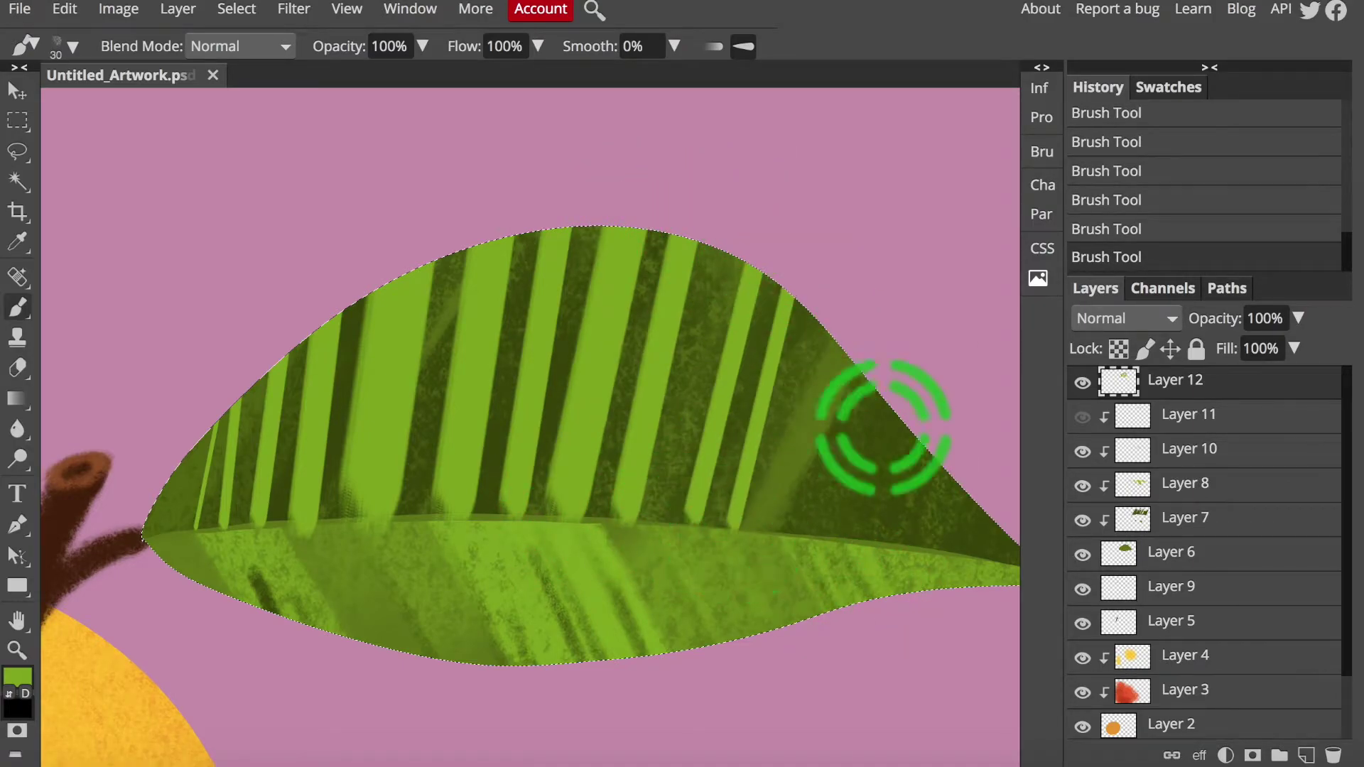
pyautogui.press('[')
pyautogui.moveTo(761, 533); pyautogui.dragTo(823, 306)
pyautogui.press(']')
pyautogui.press(']')
pyautogui.moveTo(802, 538); pyautogui.dragTo(848, 341)
pyautogui.press(']')
pyautogui.press(']')
pyautogui.moveTo(845, 543); pyautogui.dragTo(893, 395)
pyautogui.moveTo(914, 547)
pyautogui.mouseDown()
pyautogui.moveTo(743, 545)
pyautogui.moveTo(762, 436)
pyautogui.mouseUp()
pyautogui.press(']')
pyautogui.press(']')
pyautogui.moveTo(768, 548)
pyautogui.mouseDown()
pyautogui.moveTo(828, 511)
pyautogui.moveTo(806, 551)
pyautogui.moveTo(843, 526)
pyautogui.mouseUp()
pyautogui.press('[')
pyautogui.press('[')
pyautogui.press('[')
pyautogui.press('[')
pyautogui.press('[')
pyautogui.press('[')
pyautogui.press('[')
pyautogui.press('[')
pyautogui.press('[')
pyautogui.press('[')
pyautogui.moveTo(847, 564); pyautogui.dragTo(858, 542)
pyautogui.hotkey('ctrl', 'd')
pyautogui.hotkey('ctrl', 'd')
pyautogui.hotkey('ctrl', '0')
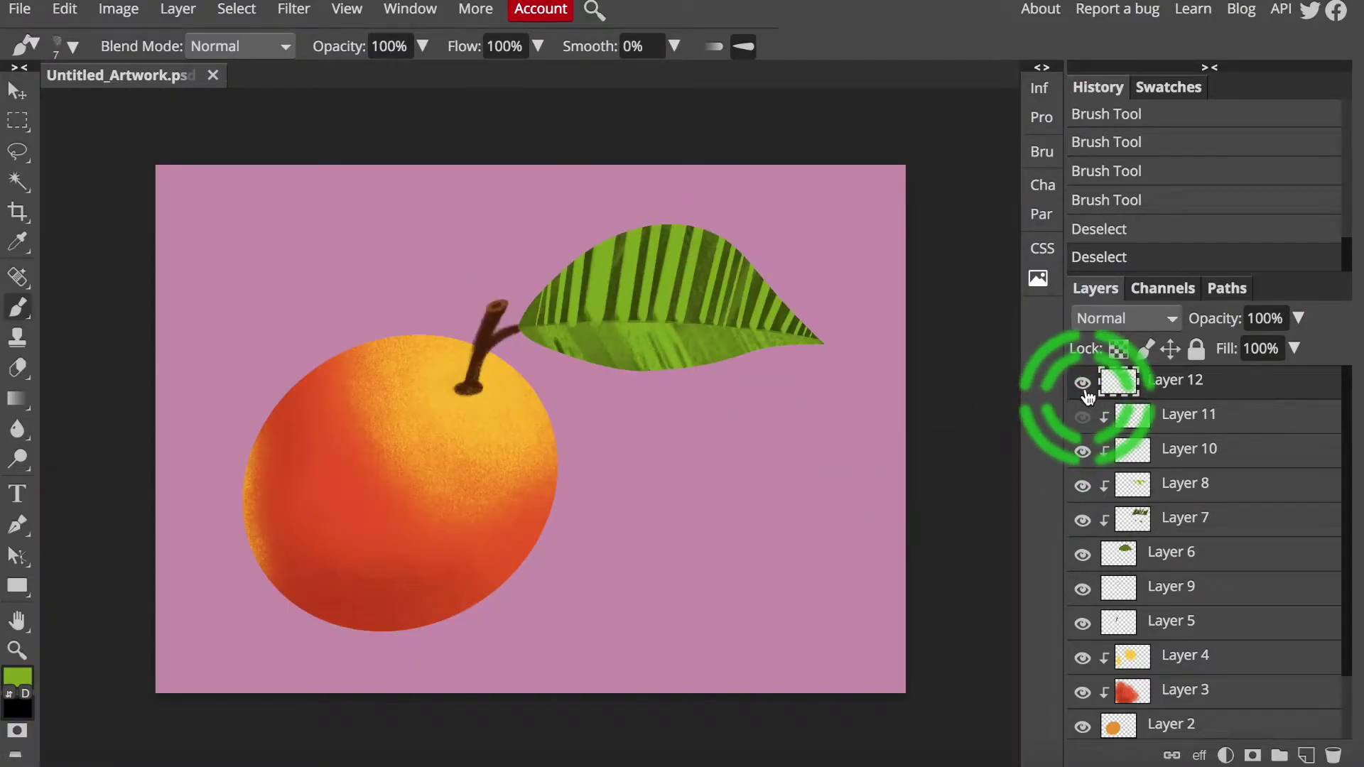
# Compare the striped Layer 12 with the original leaf highlights on Layer 11 by alternating their visibility.
pyautogui.click(1082, 386)
pyautogui.click(1082, 418)
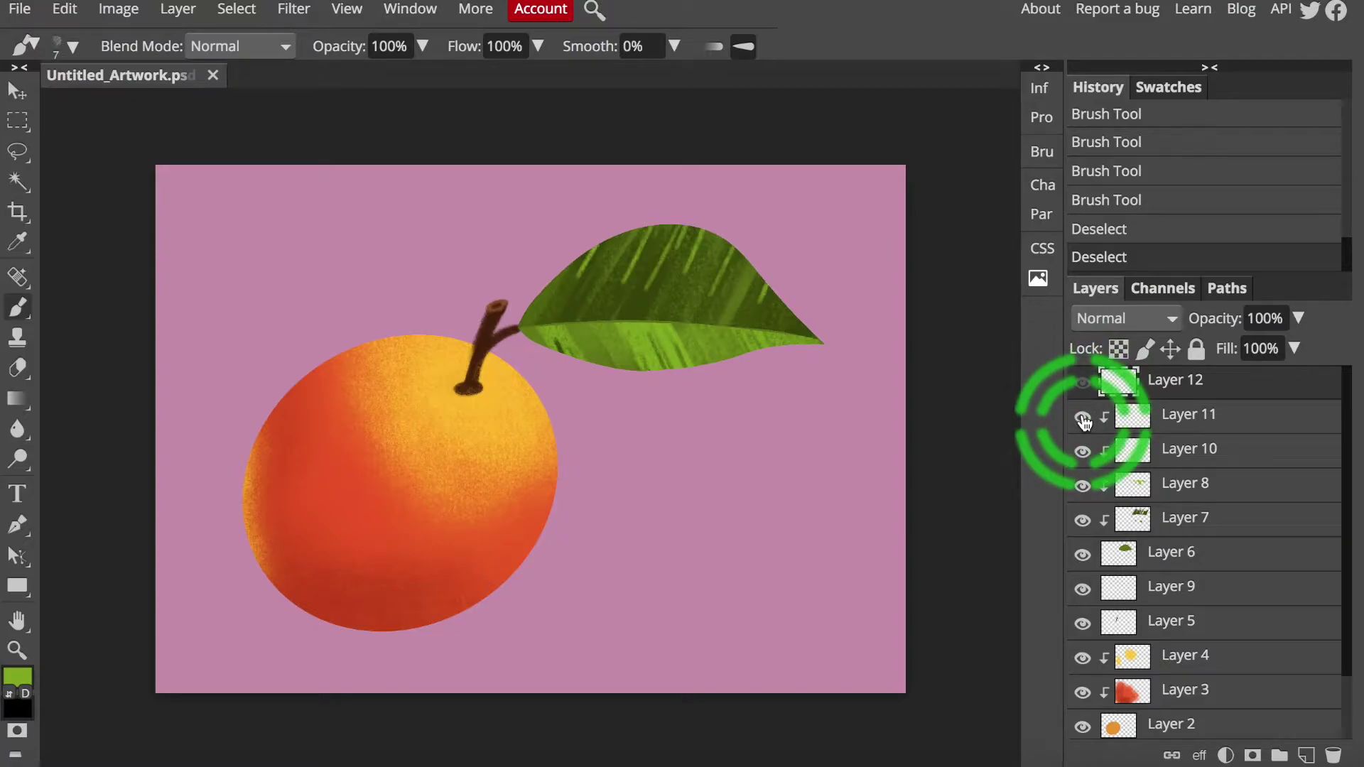
pyautogui.click(1082, 418)
pyautogui.click(1082, 383)
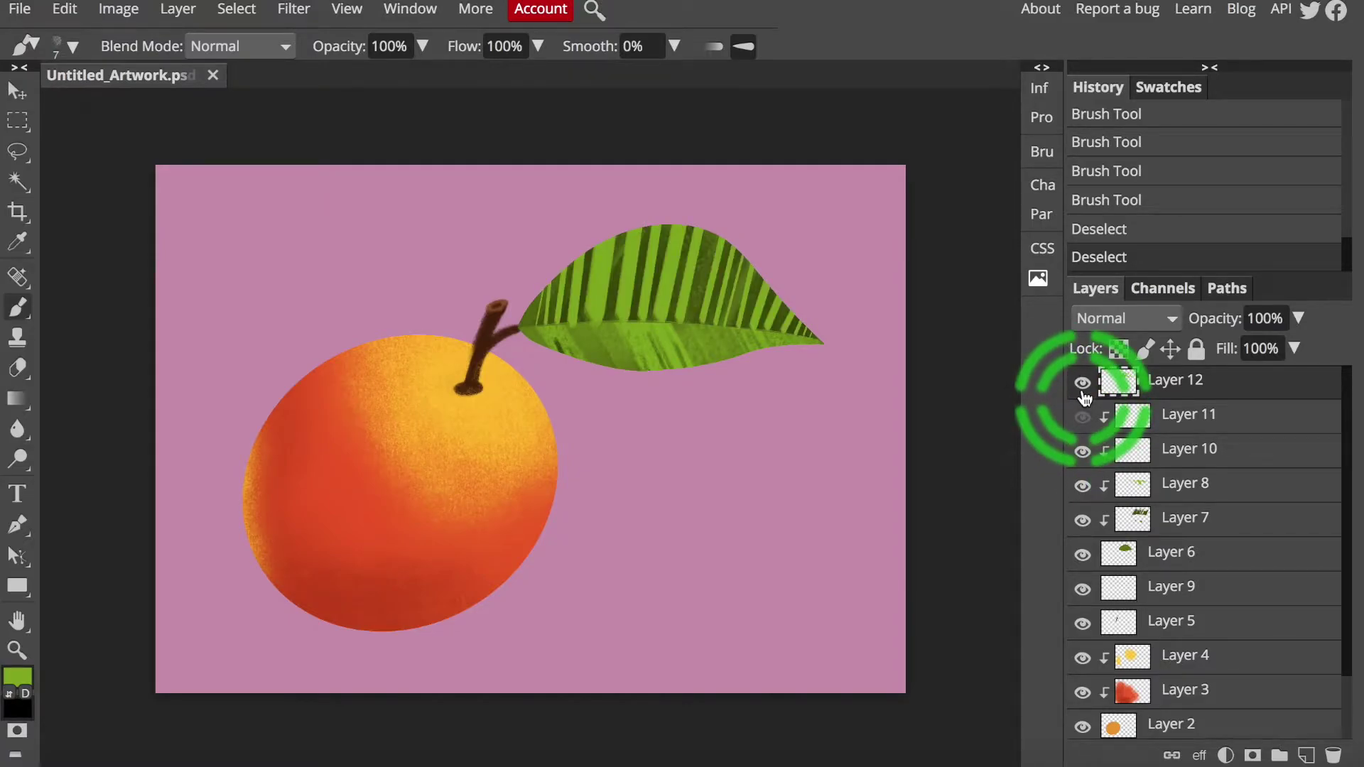
pyautogui.click(1082, 387)
pyautogui.click(1082, 419)
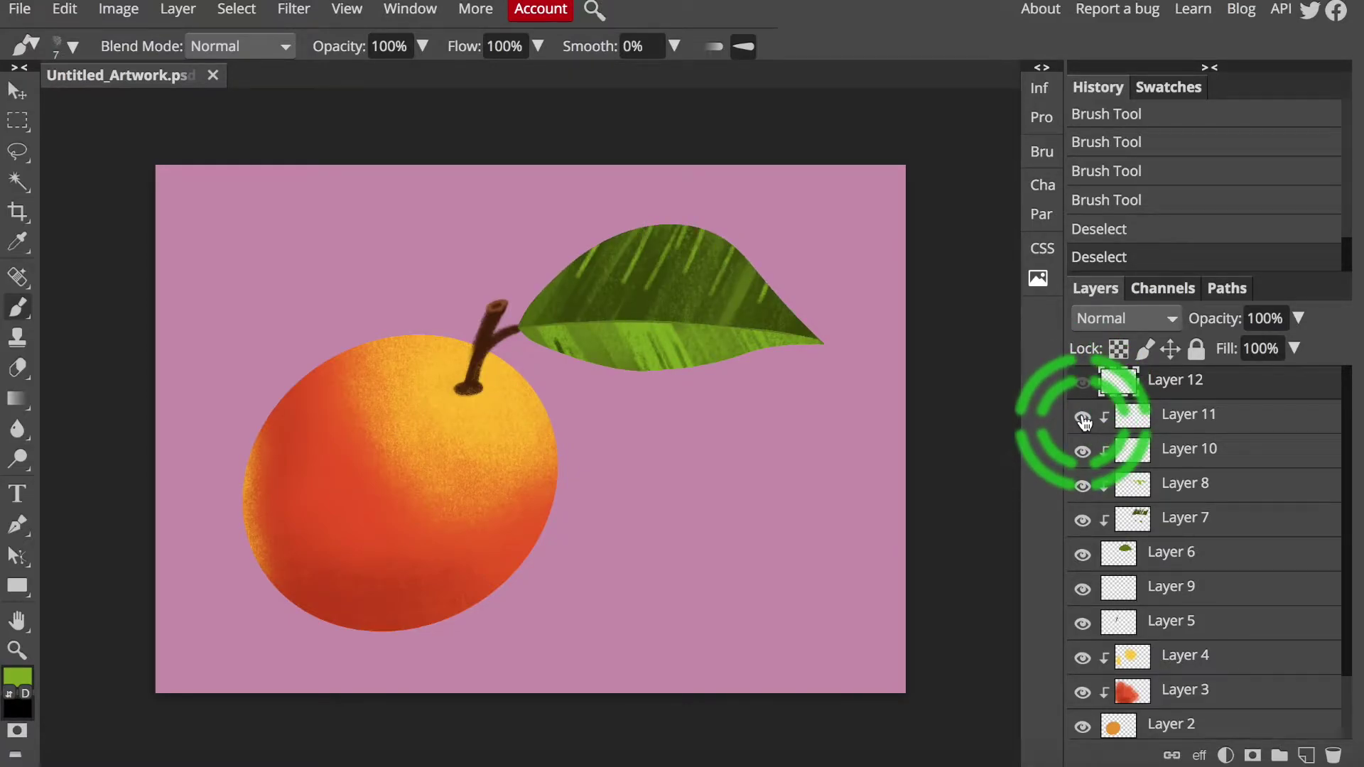
pyautogui.click(1083, 419)
pyautogui.click(1082, 384)
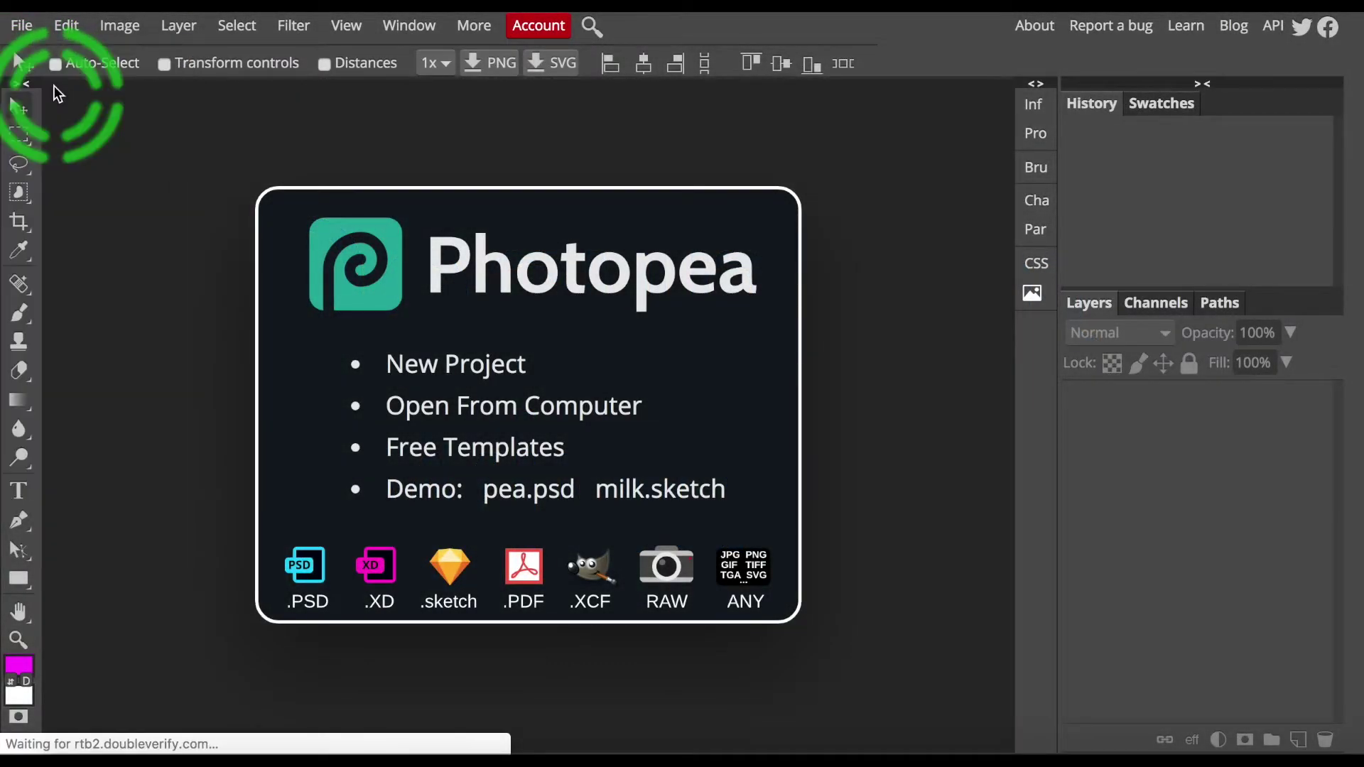
# Open the image ari_01.jpg from the PHOTOPEA folder.
pyautogui.click(674, 88)
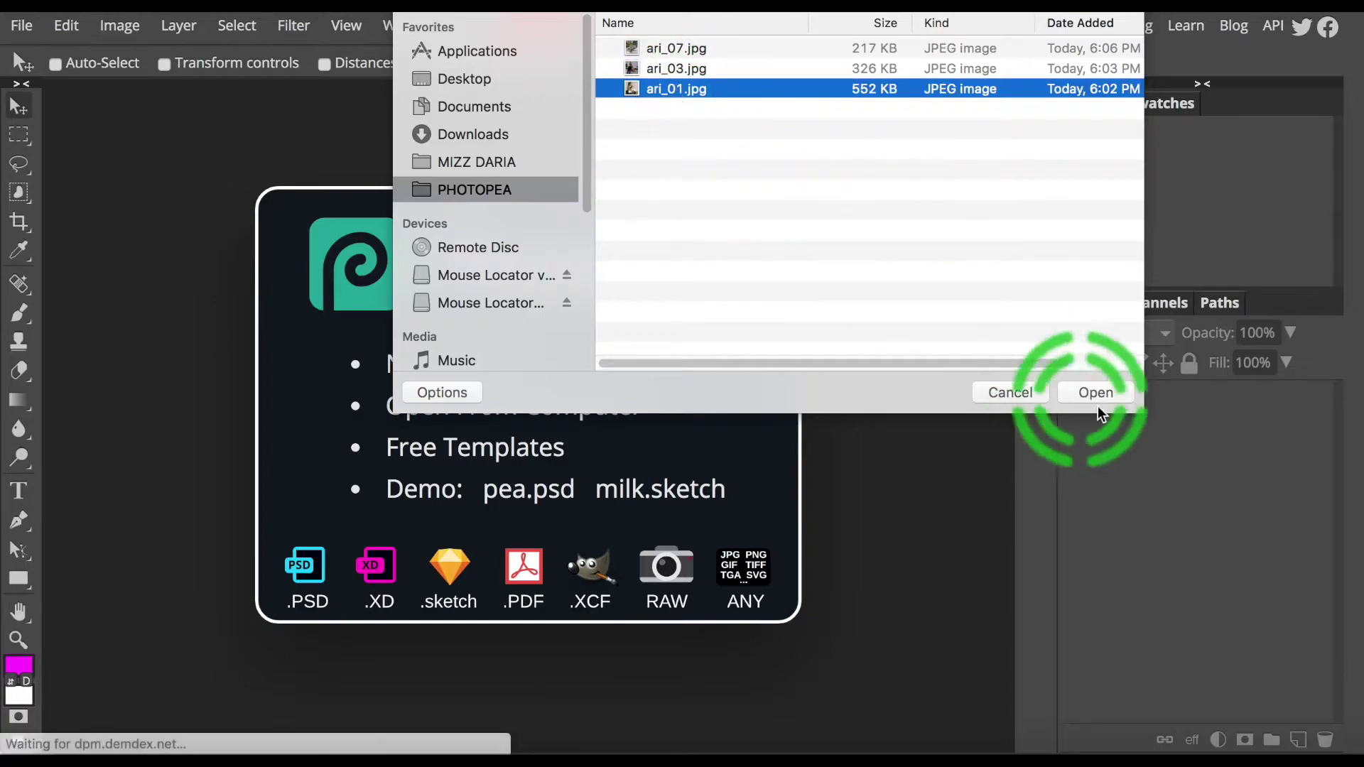
pyautogui.click(1096, 400)
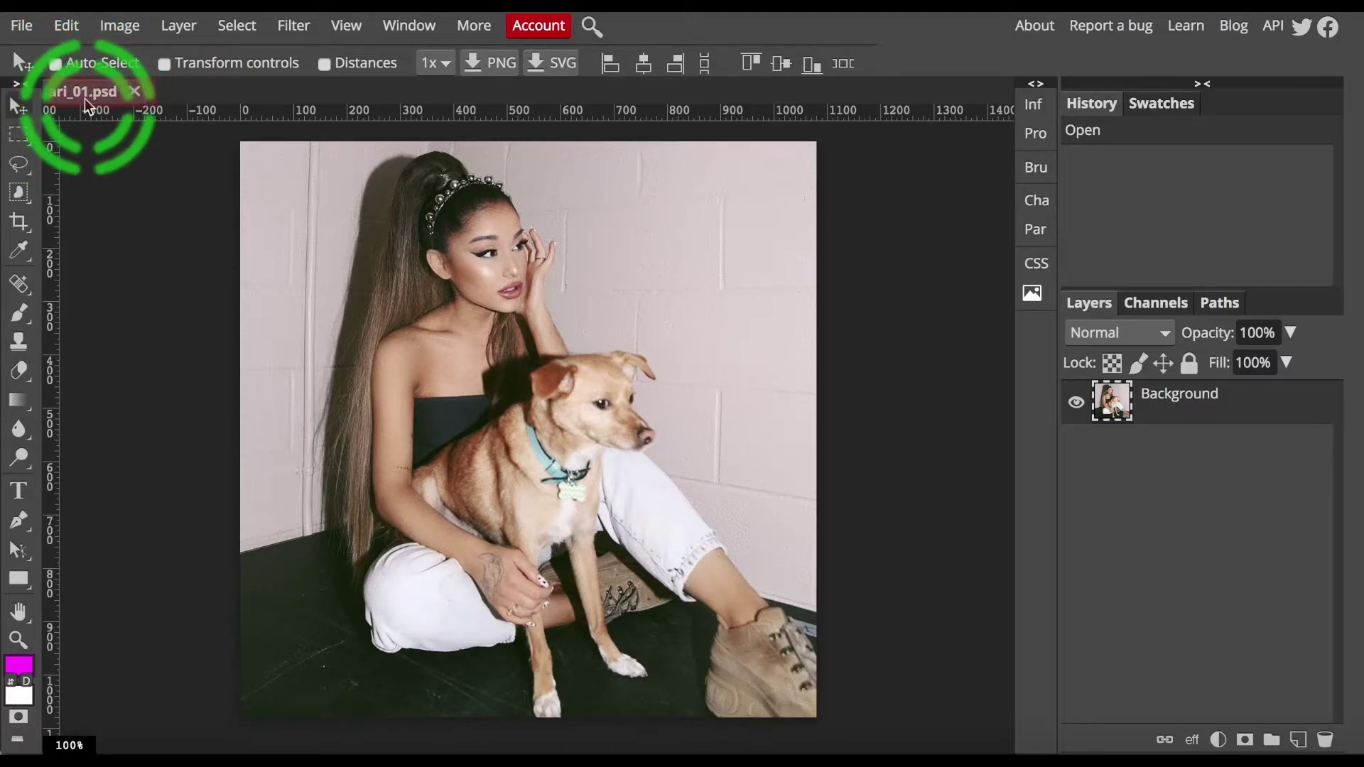
# Open the images ari_07.jpg and ari_03.jpg together from the PHOTOPEA folder.
pyautogui.click(21, 25)
pyautogui.click(51, 94)
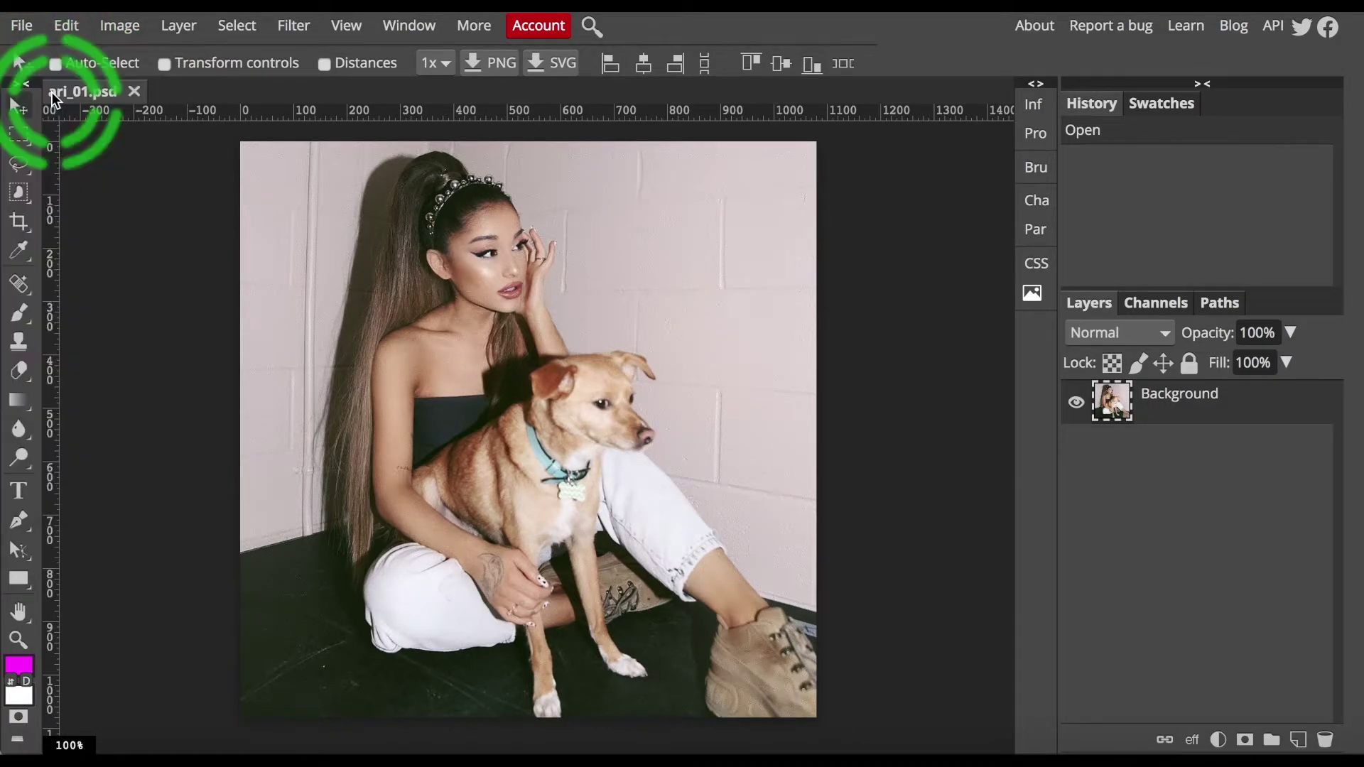
pyautogui.press('super+a')
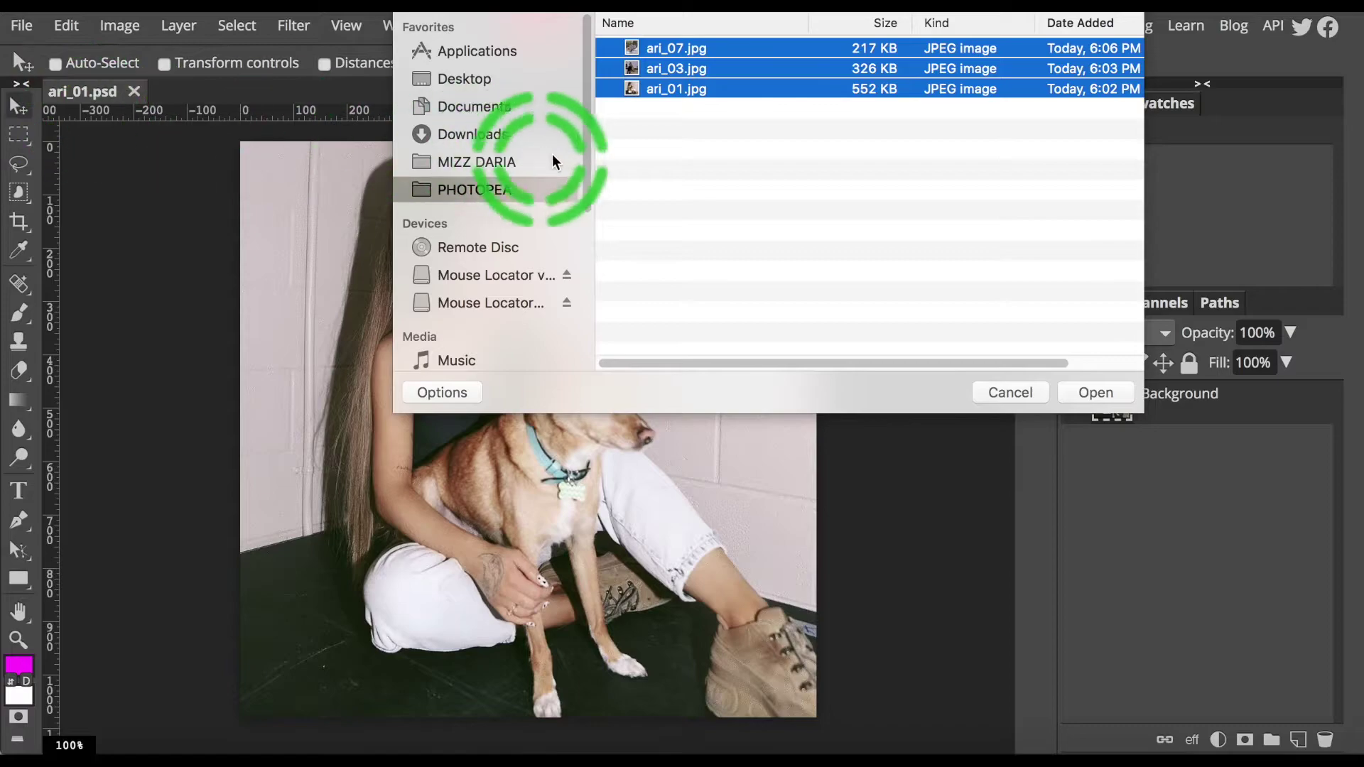
pyautogui.click(675, 89)
pyautogui.moveTo(679, 69); pyautogui.dragTo(679, 50)
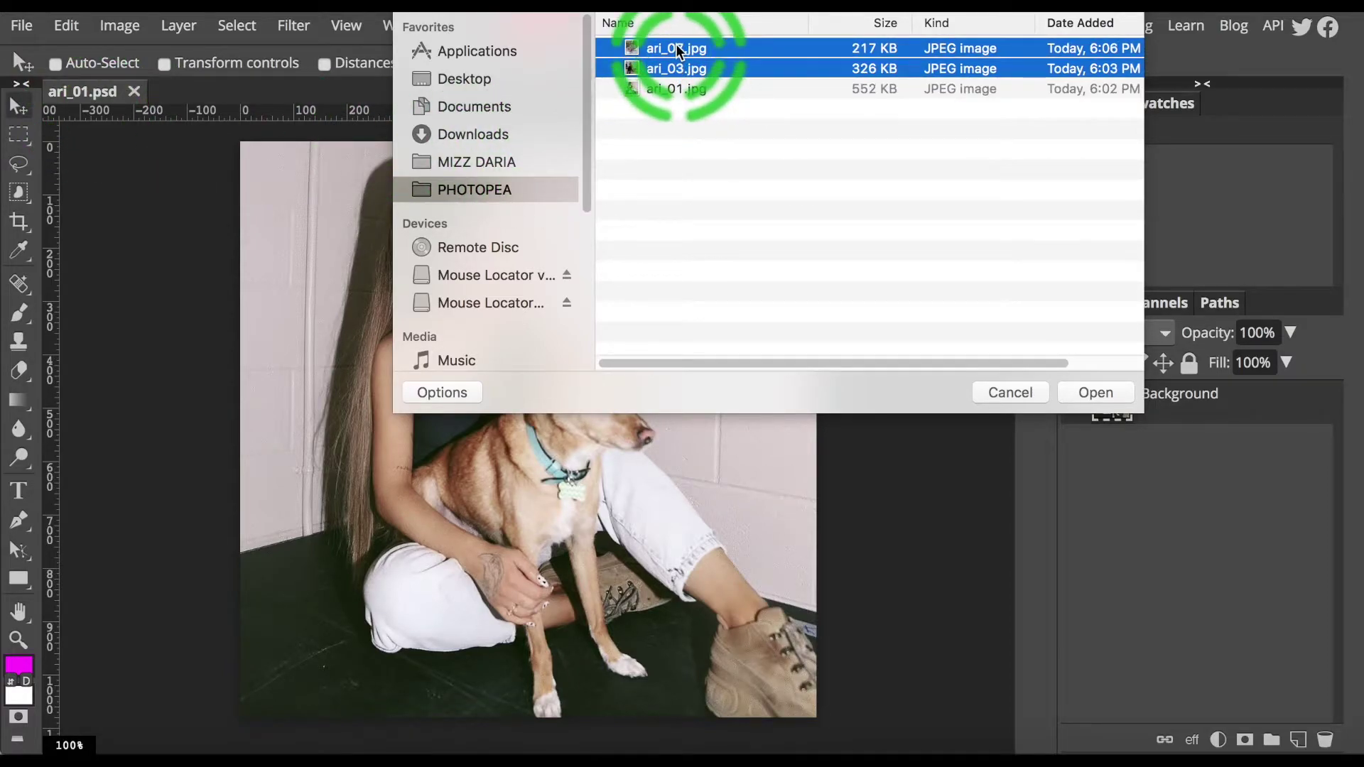
pyautogui.press('Return')
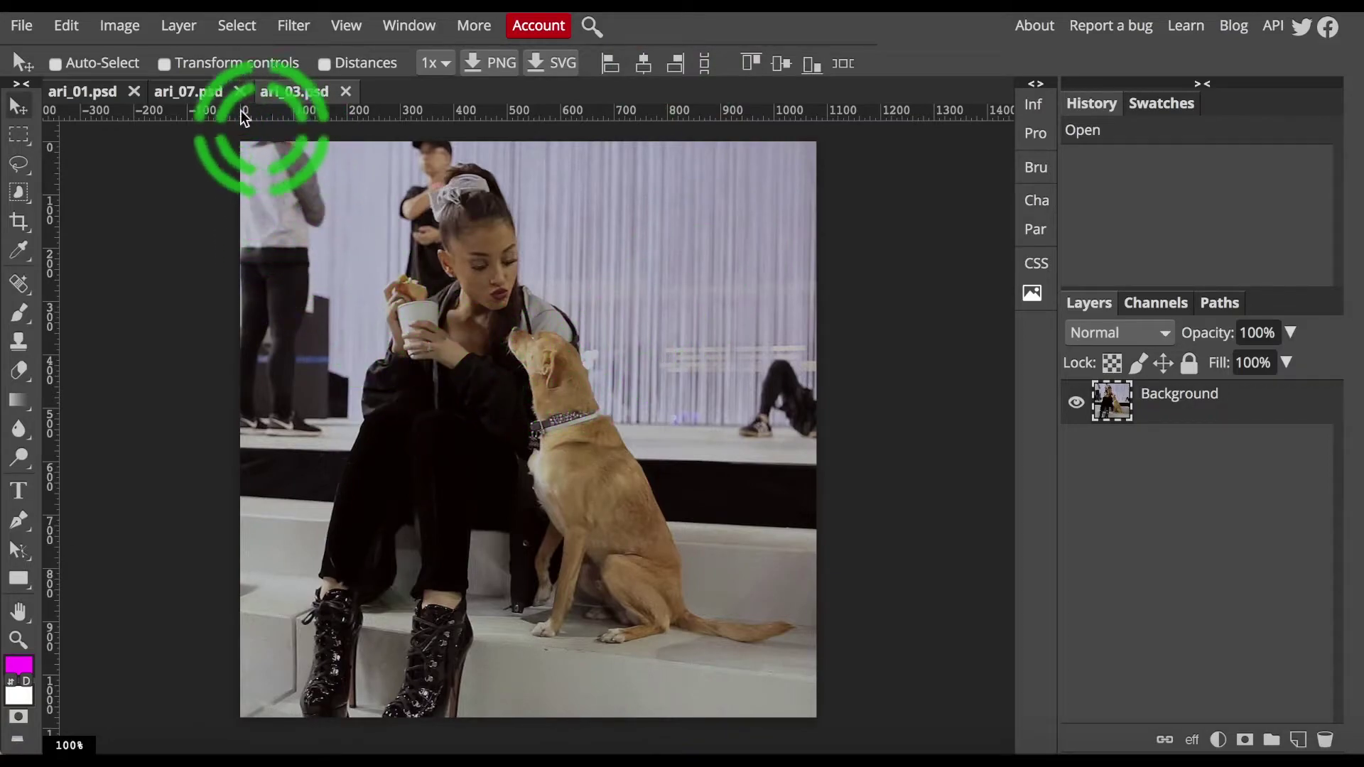
# View the open documents ari_07, ari_03 and ari_01 one after another.
pyautogui.click(190, 91)
pyautogui.click(304, 93)
pyautogui.click(192, 93)
pyautogui.click(78, 94)
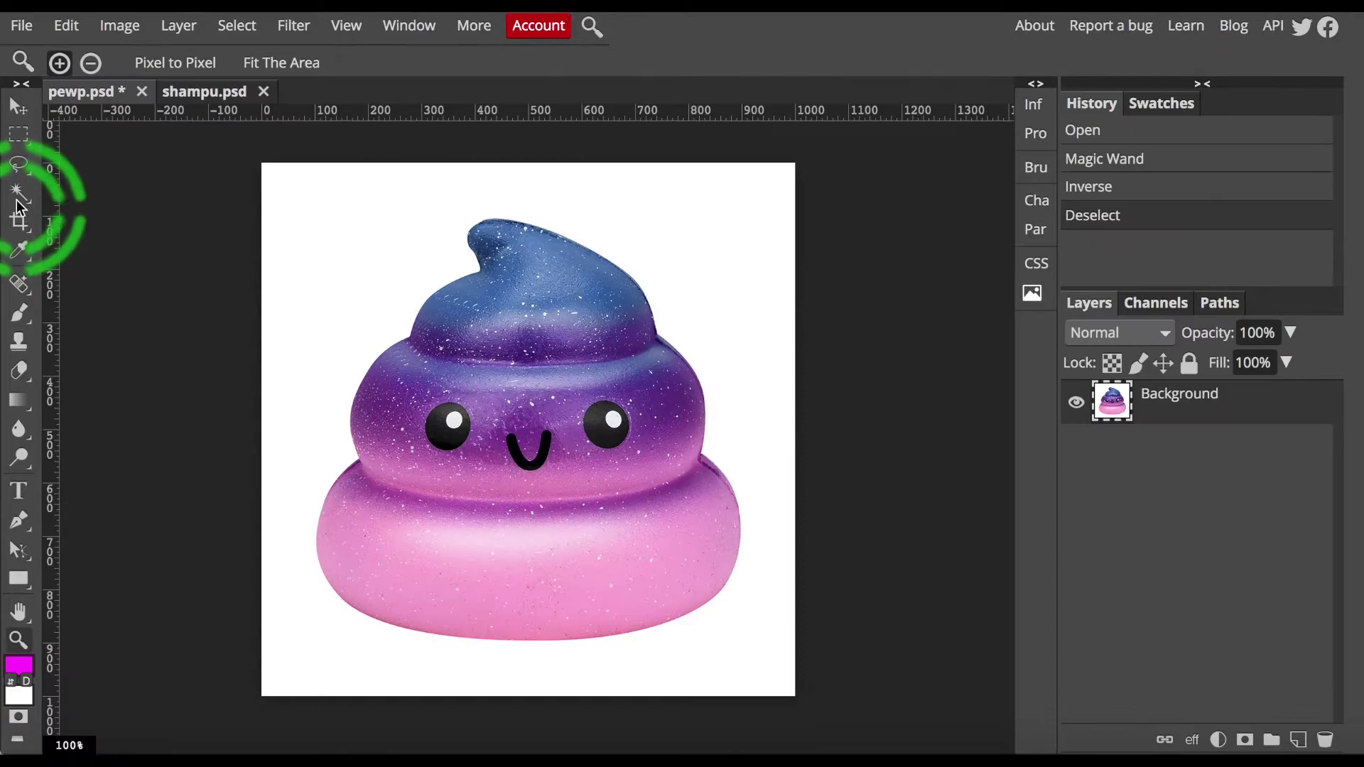
# Select the white background of pewp.psd with the Magic Wand, invert the selection and copy the purple-pink figure.
pyautogui.click(17, 201)
pyautogui.click(381, 248)
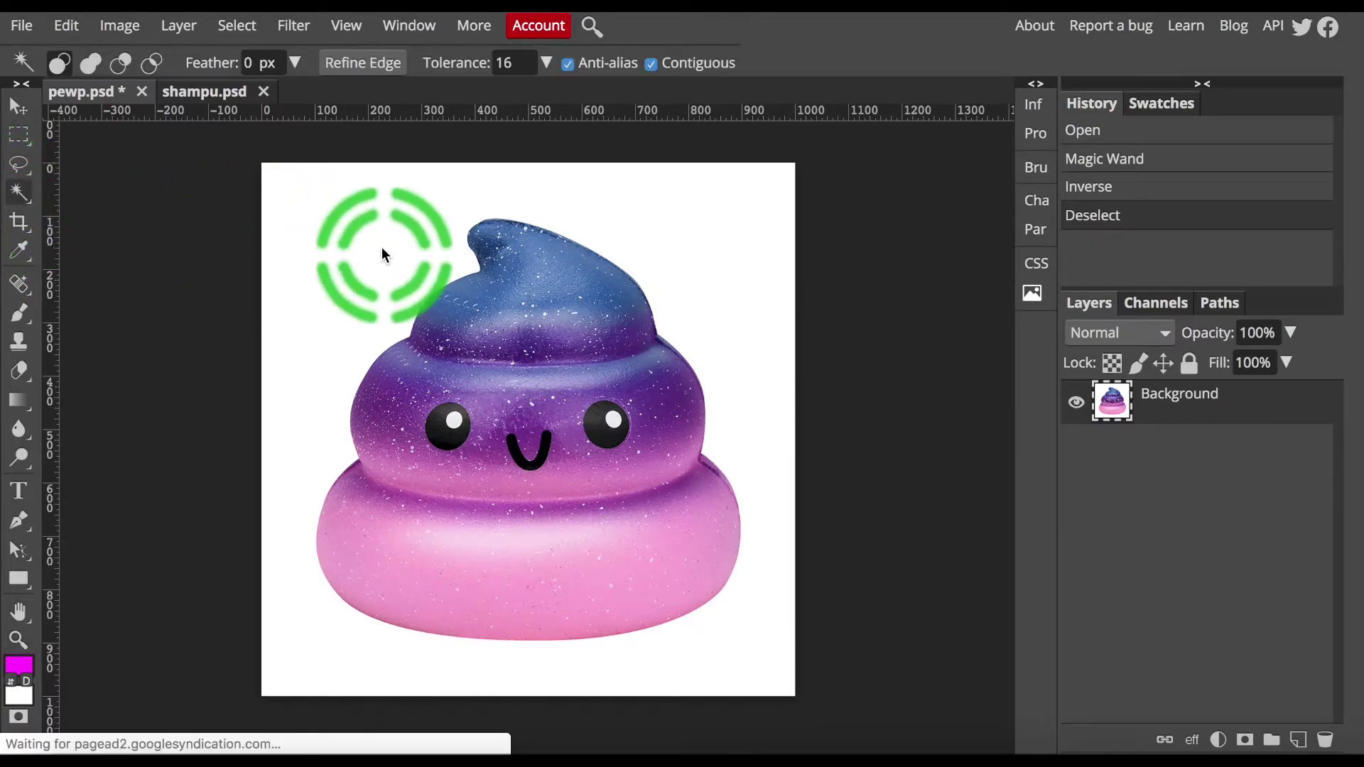
pyautogui.hotkey('ctrl', 'shift', 'i')
pyautogui.hotkey('ctrl', 'c')
# Paste the figure into shampu.psd and scale it to 15.20% over the pug's tongue.
pyautogui.click(186, 92)
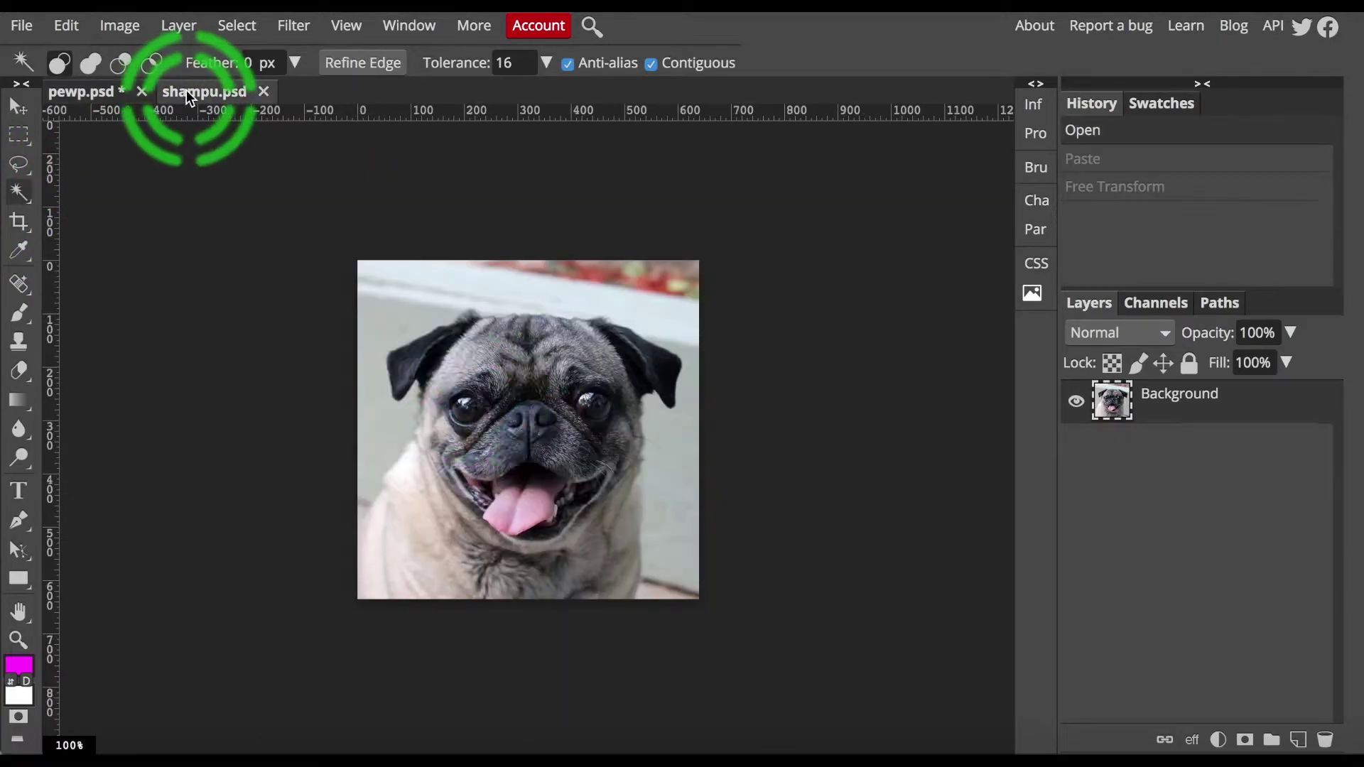
pyautogui.hotkey('ctrl', 'v')
pyautogui.hotkey('ctrl', 'alt', 't')
pyautogui.moveTo(740, 219); pyautogui.dragTo(470, 492)
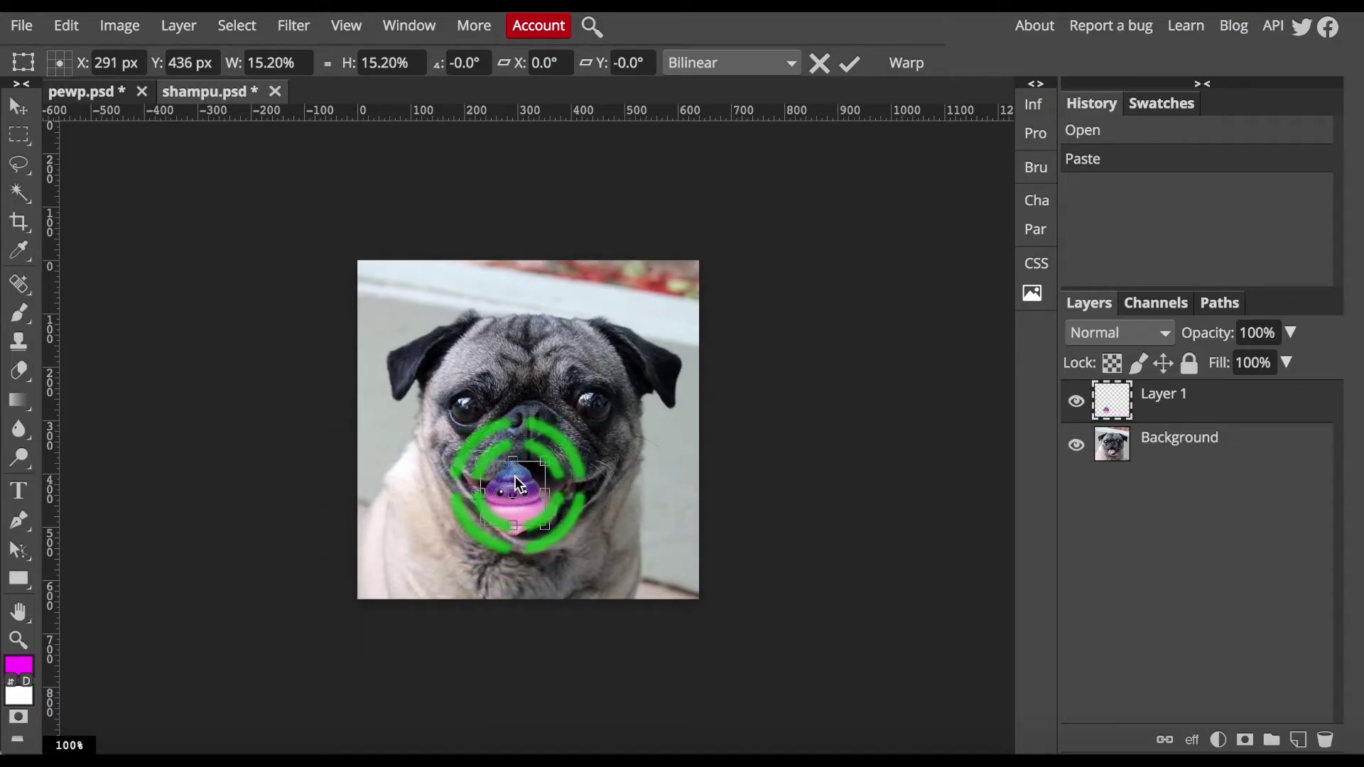
pyautogui.click(980, 427)
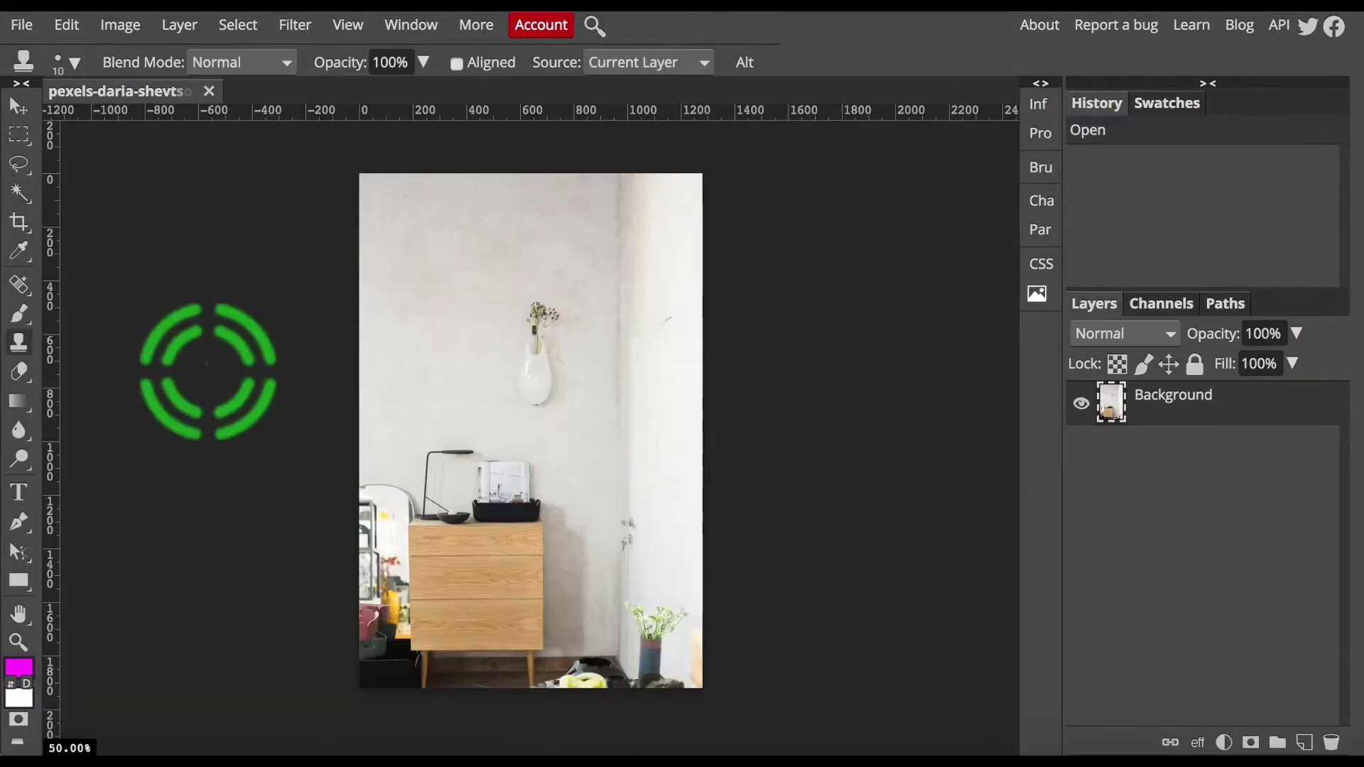
# Remove the round object hanging on the wall above the dresser by cloning plain wall over it at brush size 90.
pyautogui.keyDown('alt'); pyautogui.click(496, 391); pyautogui.keyUp('alt')
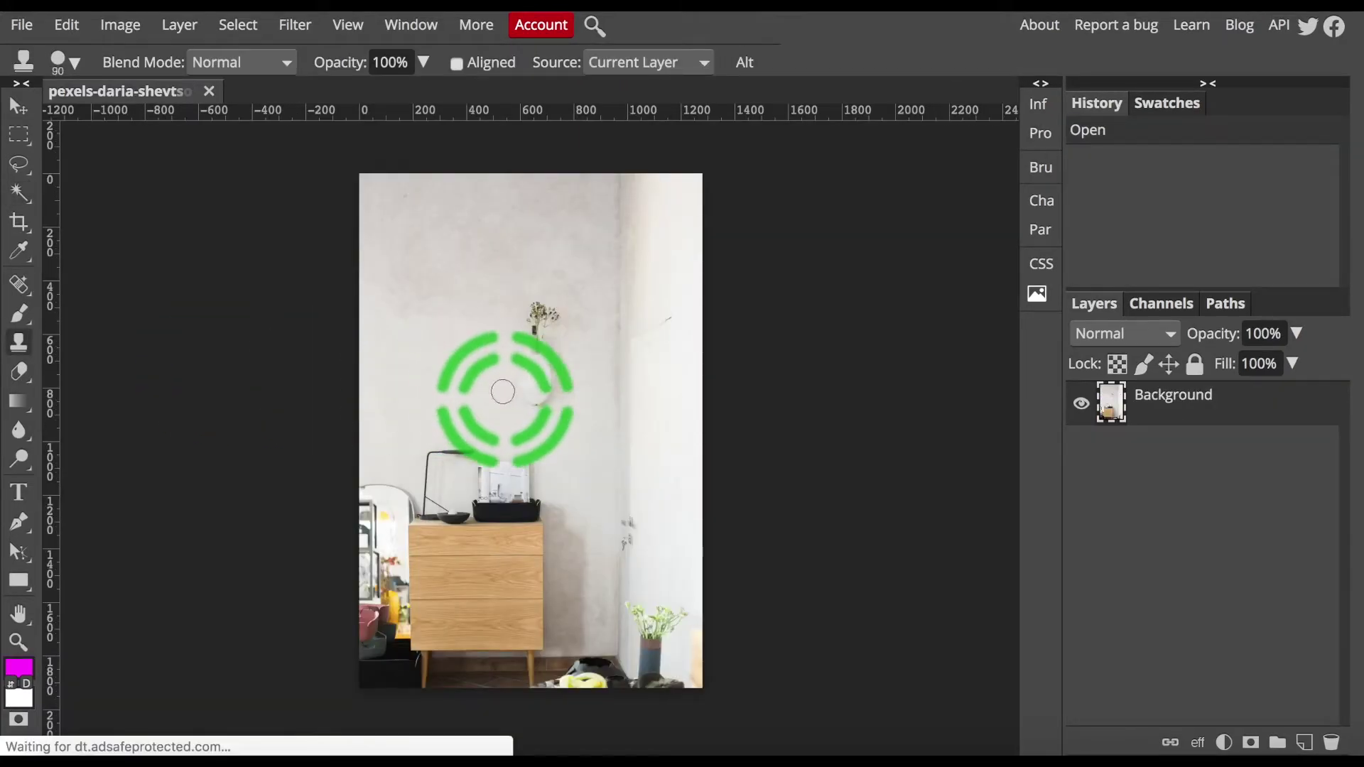
pyautogui.click(517, 360)
pyautogui.click(561, 394)
pyautogui.click(551, 365)
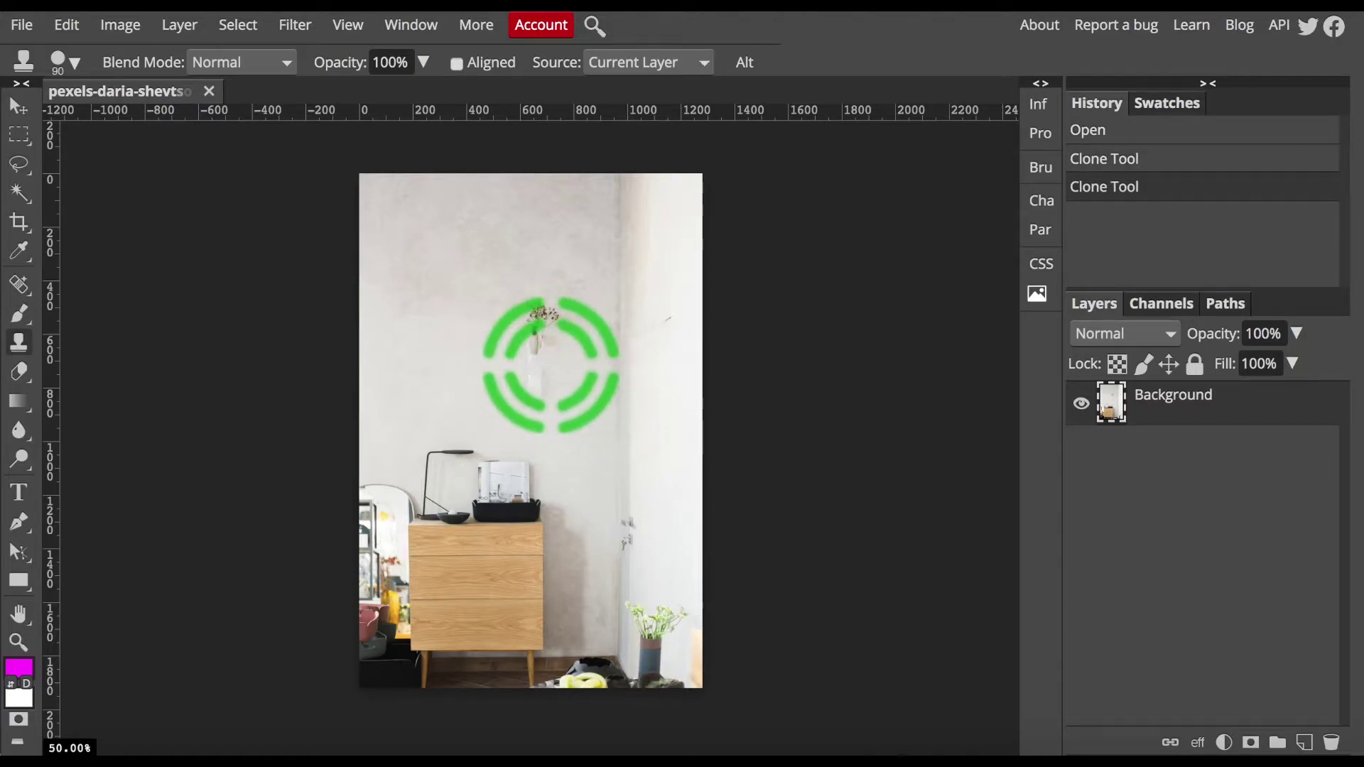
# Clone plain wall over the dried flowers and their vase above the dresser.
pyautogui.click(557, 332)
pyautogui.click(537, 312)
pyautogui.click(533, 320)
pyautogui.click(545, 325)
pyautogui.moveTo(524, 346)
pyautogui.mouseDown()
pyautogui.moveTo(526, 396)
pyautogui.moveTo(525, 364)
pyautogui.mouseUp()
pyautogui.keyDown('alt'); pyautogui.click(556, 406); pyautogui.keyUp('alt')
pyautogui.click(554, 341)
pyautogui.click(537, 329)
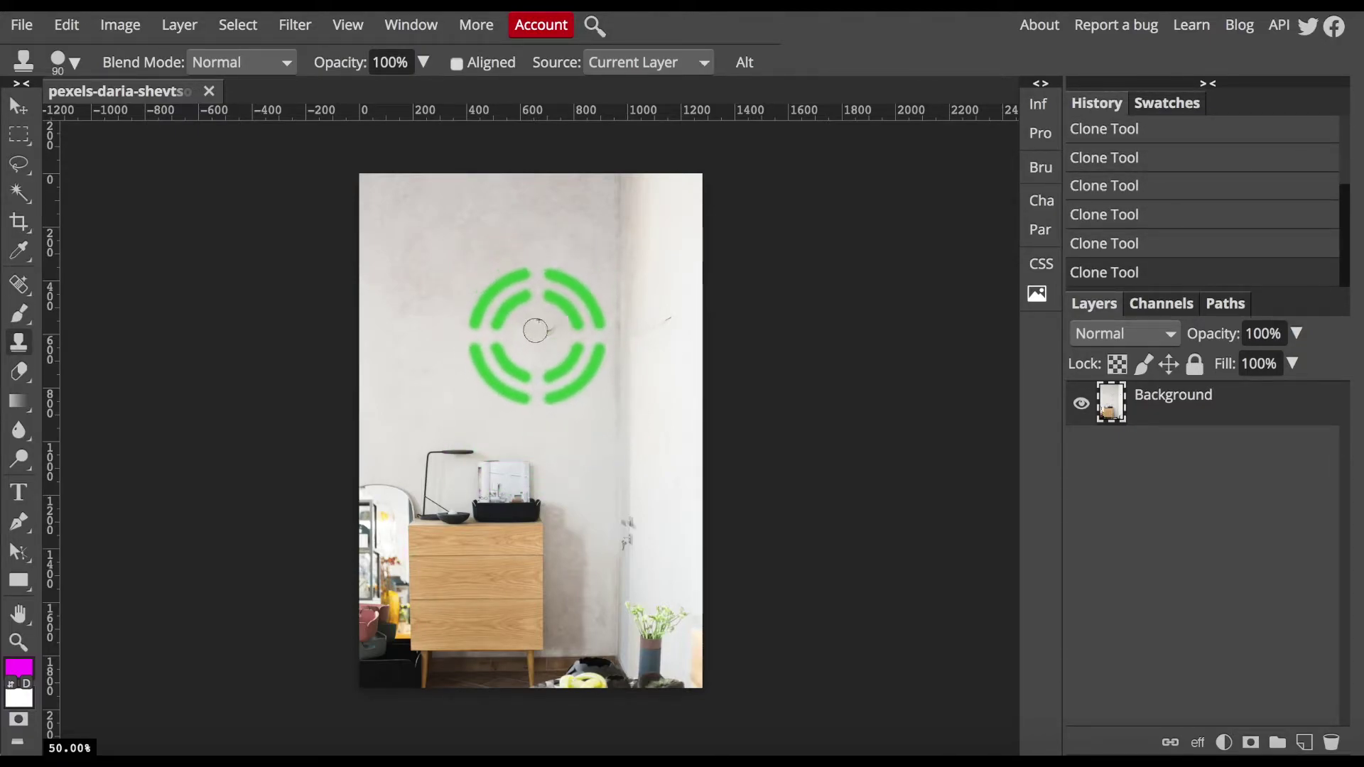
pyautogui.click(543, 340)
pyautogui.click(539, 343)
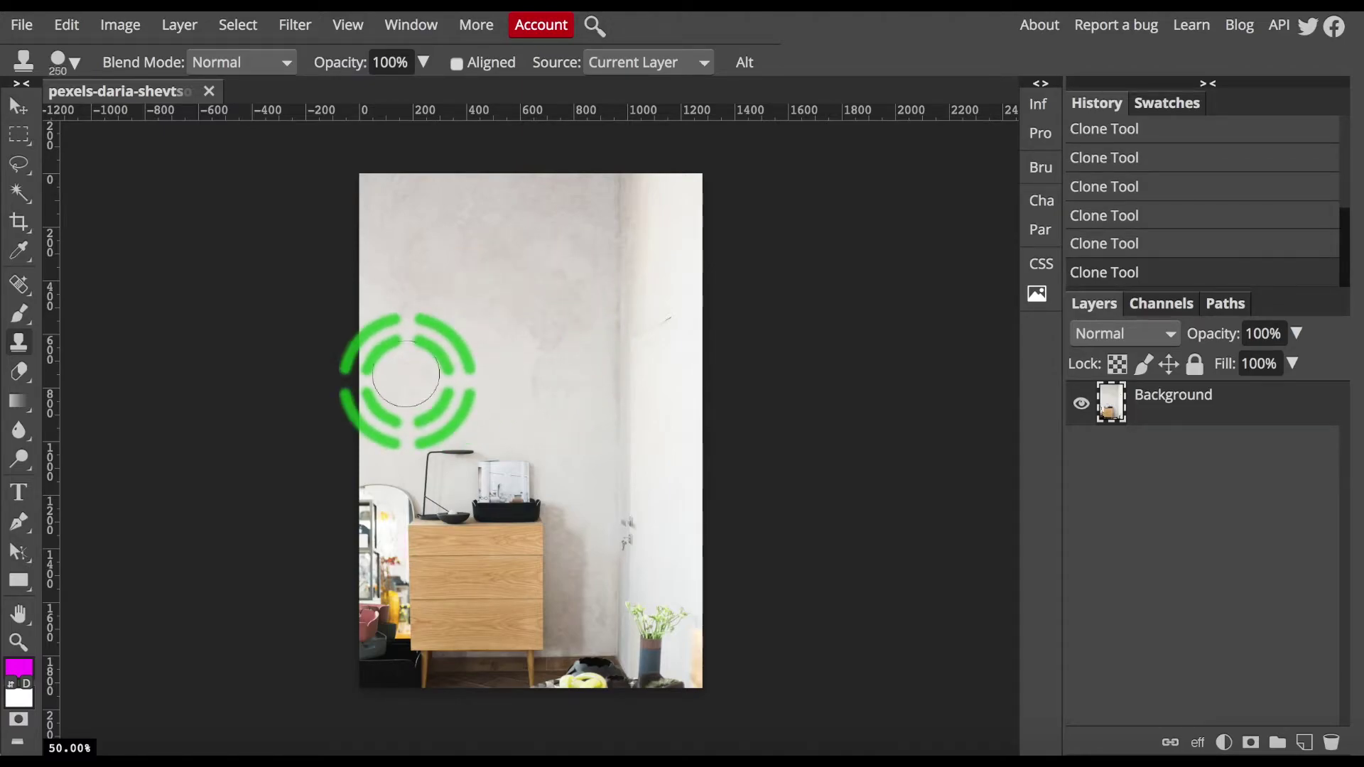
# Enlarge the clone brush to 600, set its opacity to 53% and blend the retouched wall area.
pyautogui.press(']')
pyautogui.press(']')
pyautogui.press(']')
pyautogui.press(']')
pyautogui.click(424, 63)
pyautogui.click(380, 95)
pyautogui.click(486, 290)
pyautogui.click(522, 335)
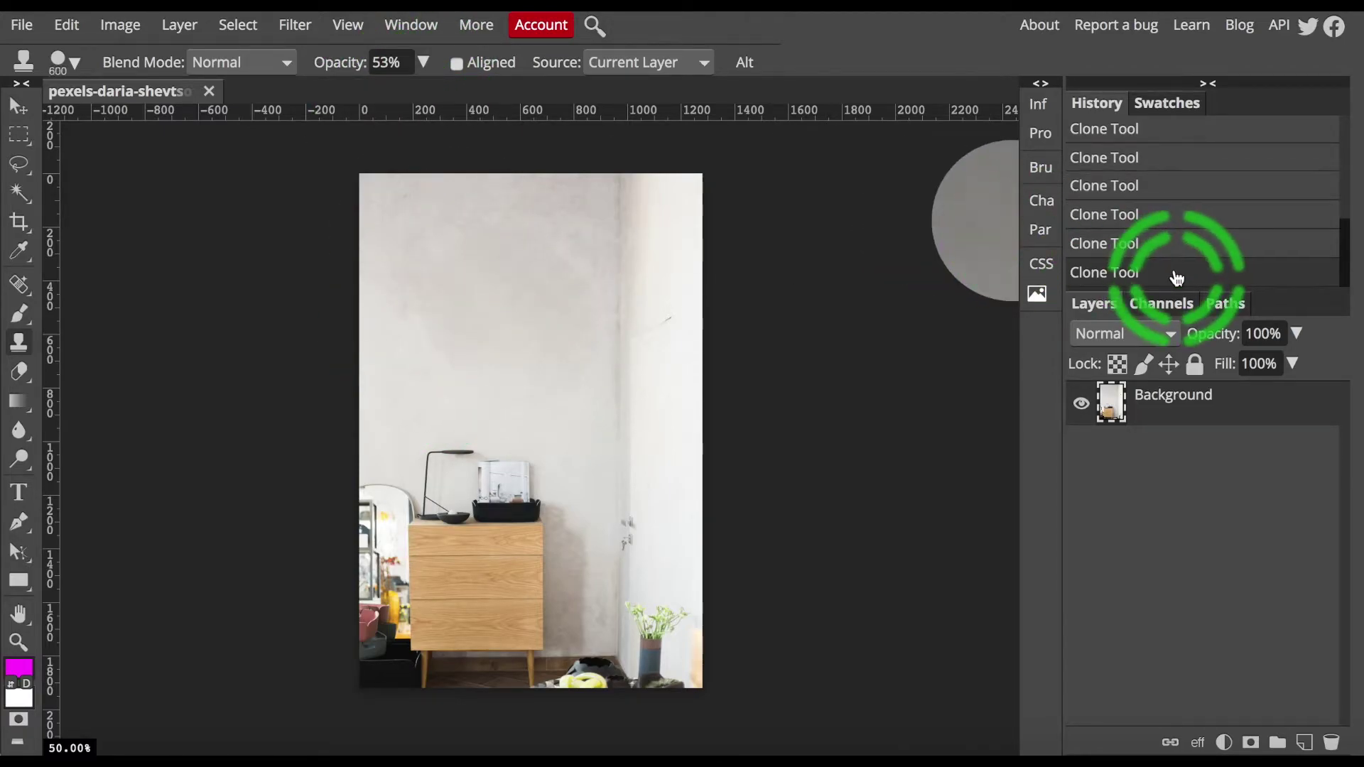
# Step back in the clone history, set the clone opacity to 23% and sample the upper wall.
pyautogui.click(1171, 216)
pyautogui.click(423, 62)
pyautogui.click(347, 94)
pyautogui.click(483, 288)
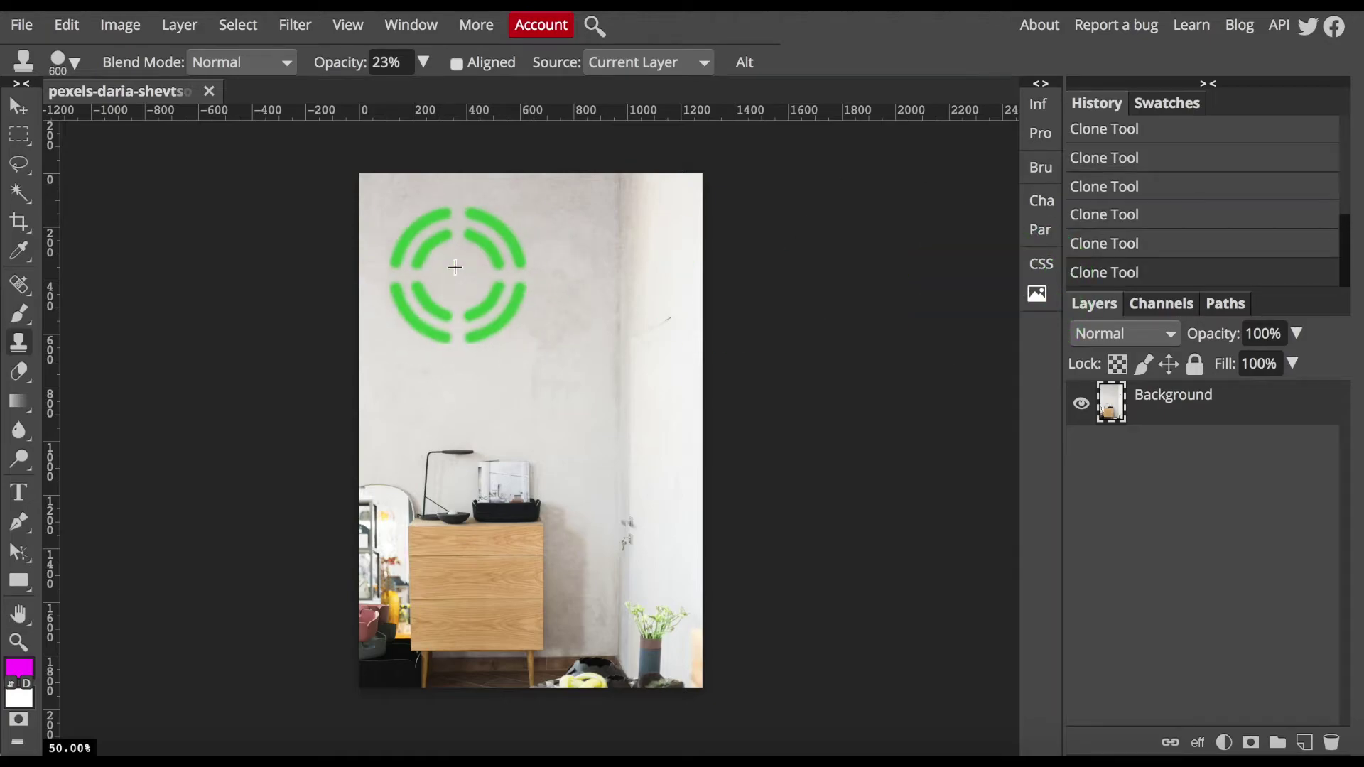
# Add the white text YOLO in Bungee Shade at 152 px across the front of the red hat.
pyautogui.click(658, 471)
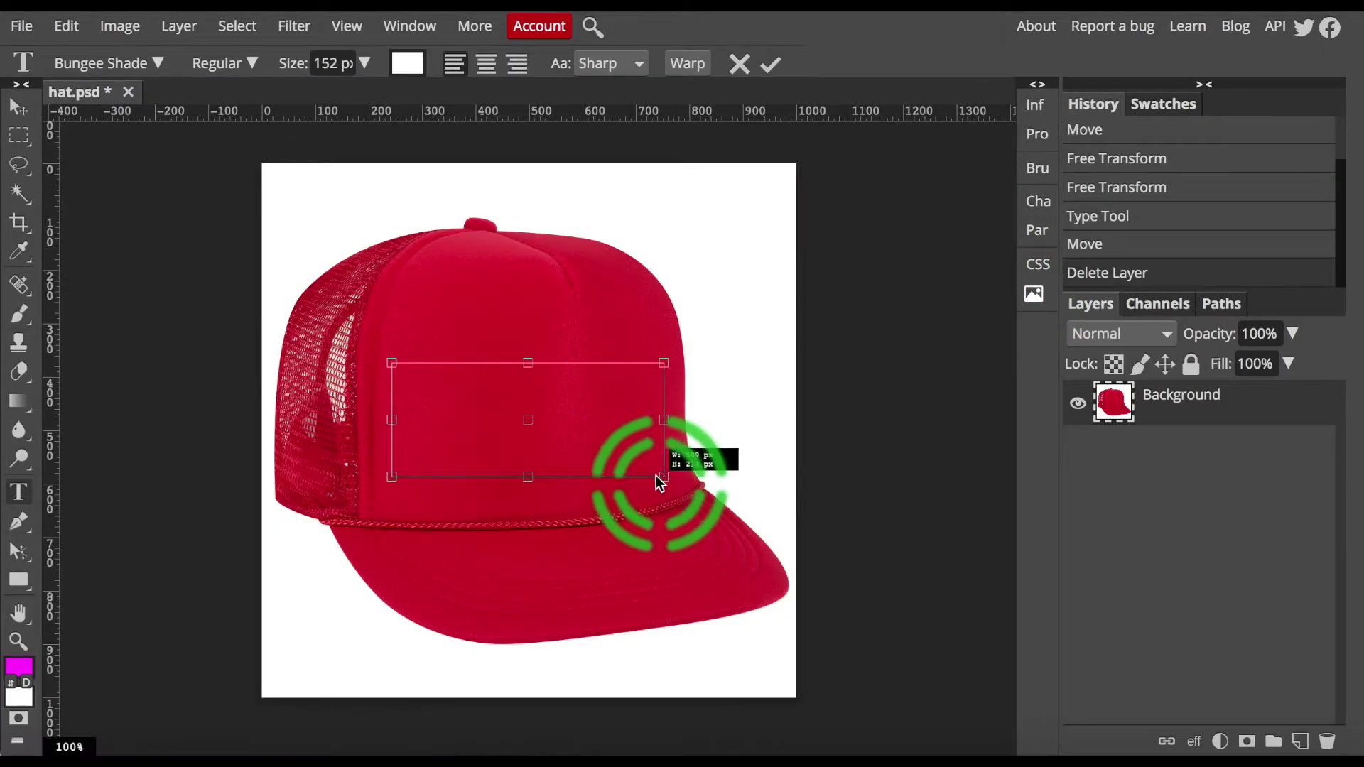
pyautogui.click(547, 302)
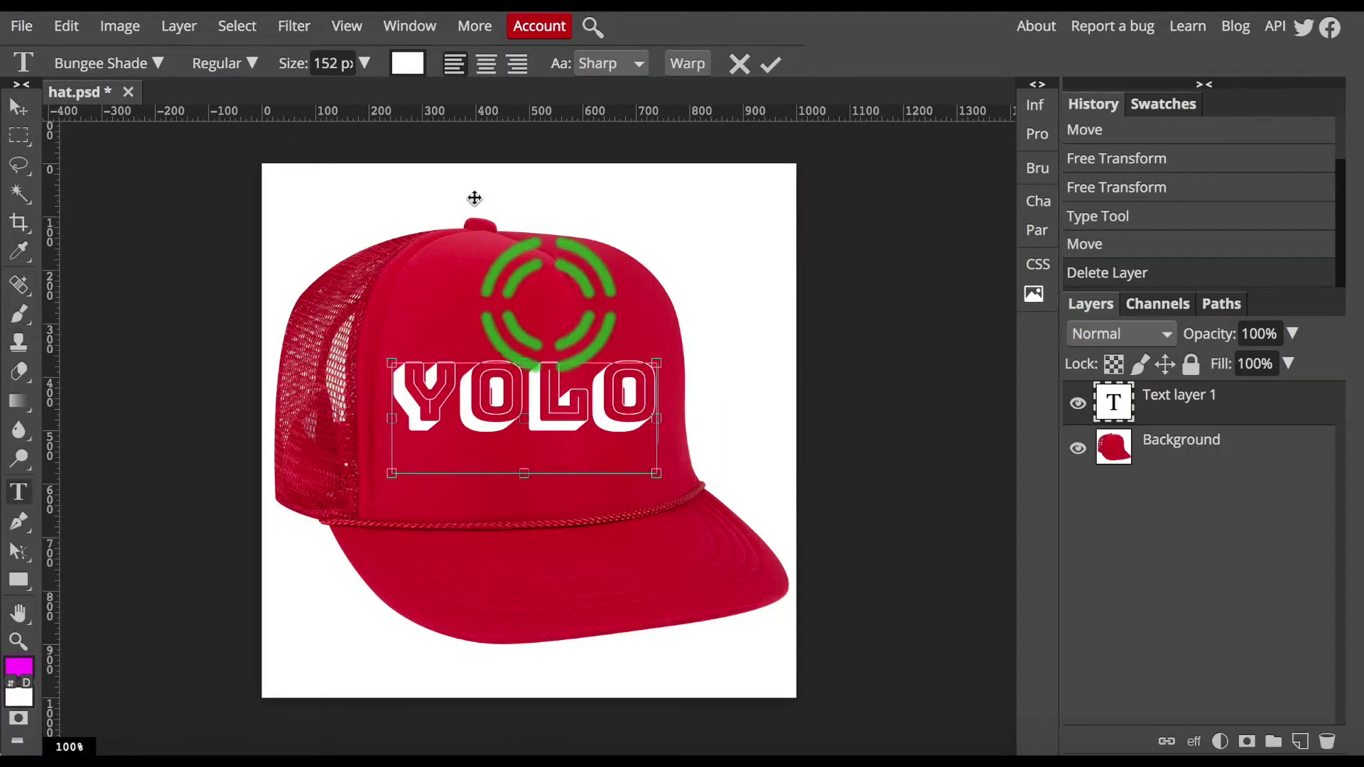
pyautogui.click(596, 396)
# Warp the YOLO text with the Arc Upper style, reducing the bend and adding a slight negative horizontal distortion.
pyautogui.click(687, 63)
pyautogui.click(944, 205)
pyautogui.click(987, 319)
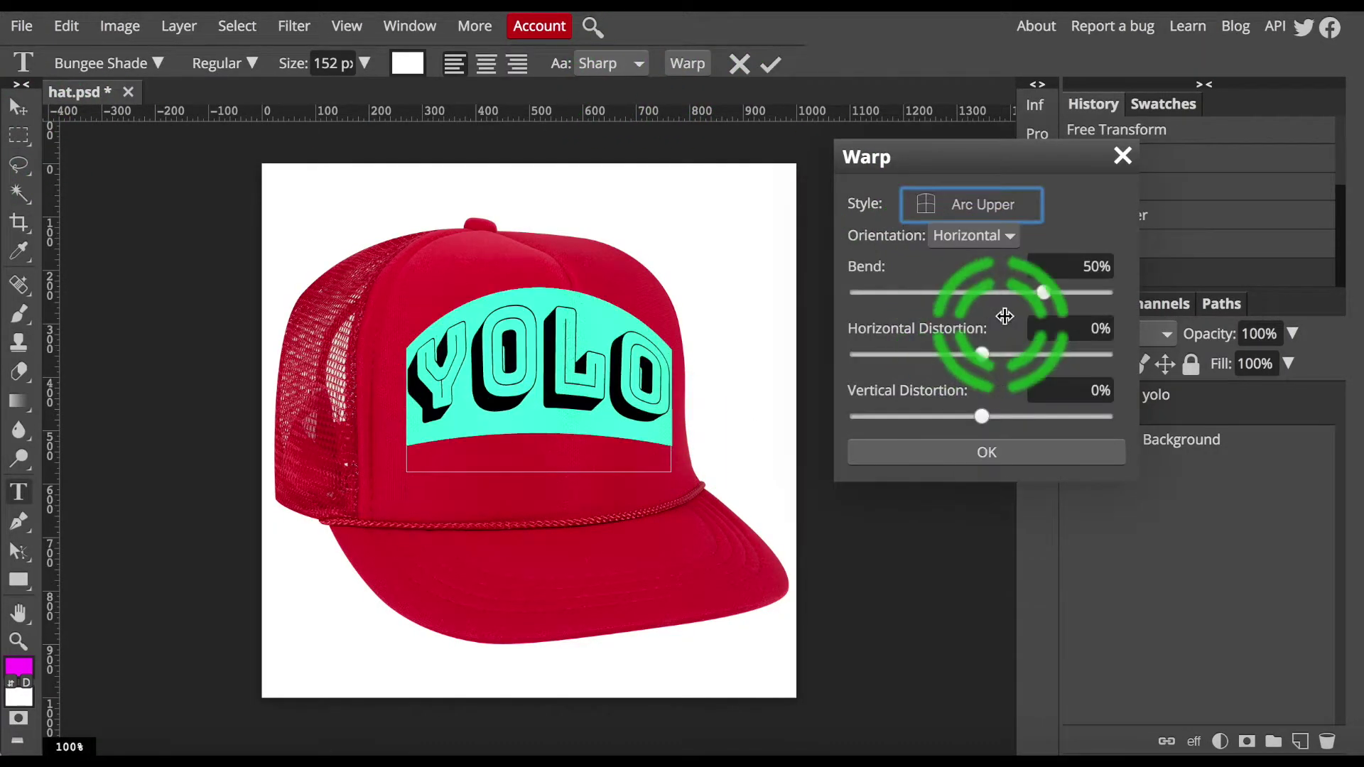
pyautogui.click(1010, 293)
pyautogui.moveTo(980, 355); pyautogui.dragTo(974, 360)
pyautogui.click(985, 452)
pyautogui.click(21, 109)
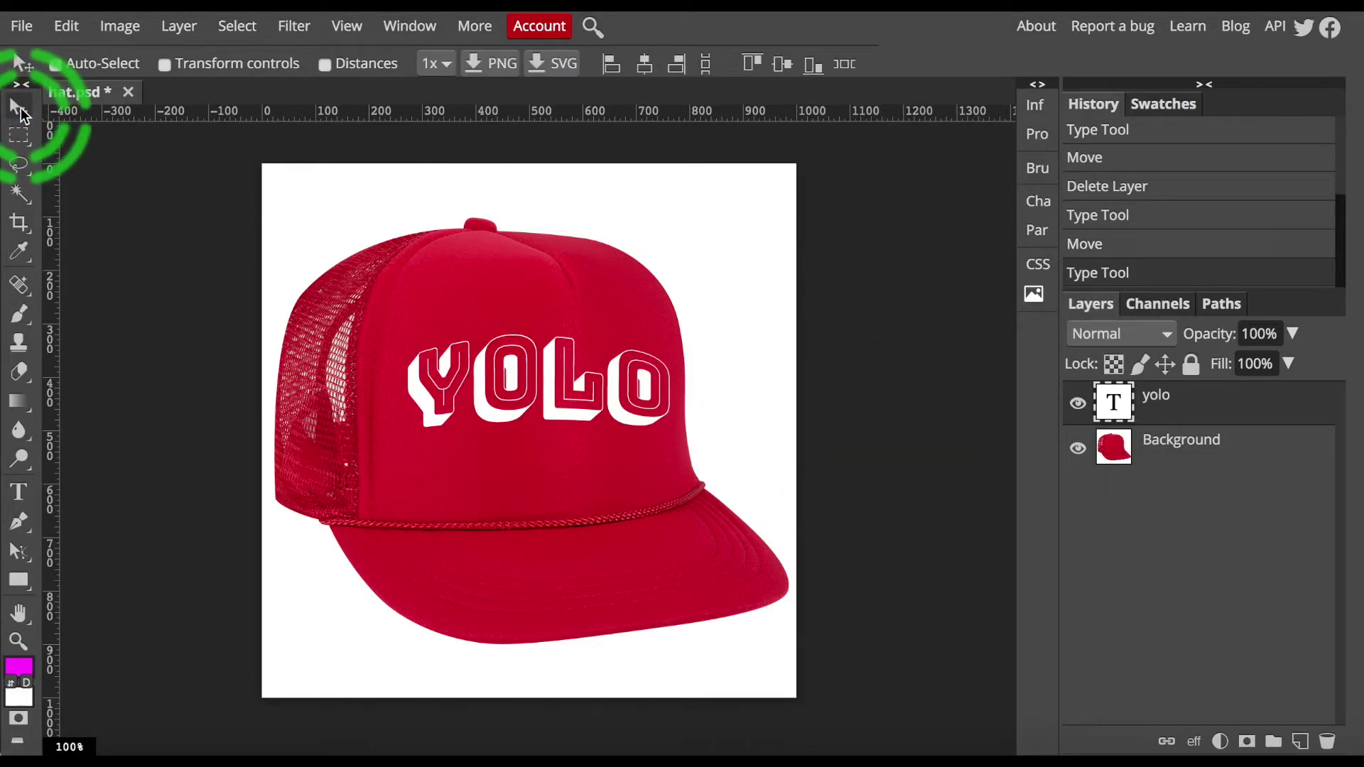
# Inspect the lake in the mountain photo and the buildings beside it at up to 300% zoom.
pyautogui.click(1040, 264)
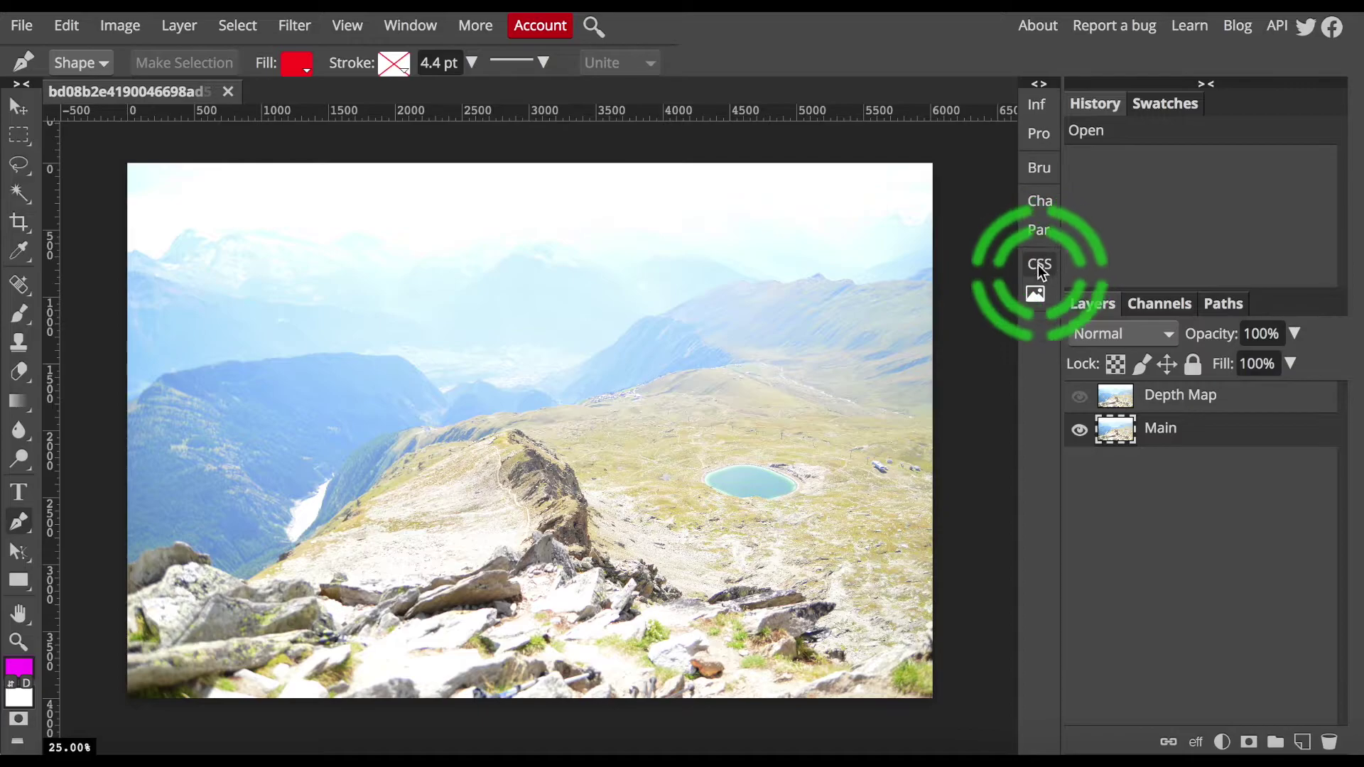
pyautogui.press('z')
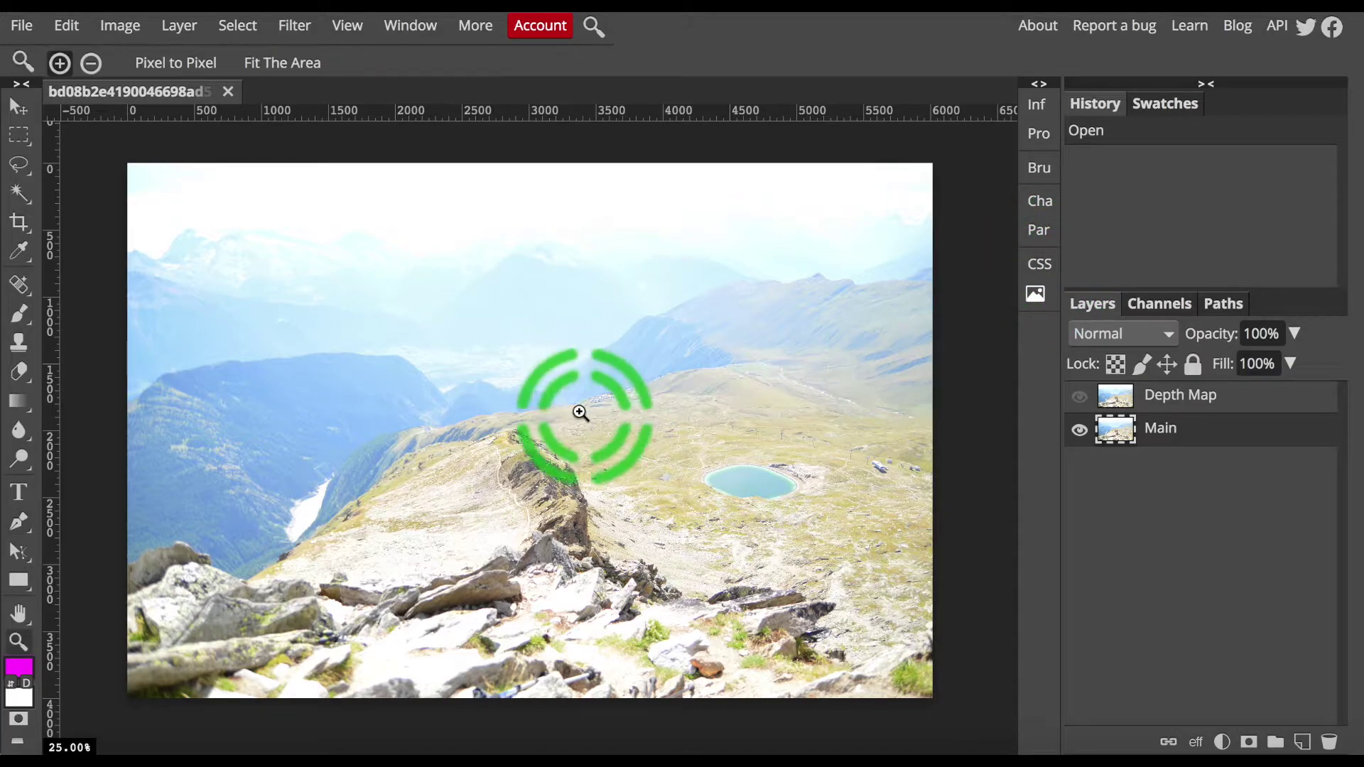
pyautogui.click(749, 410)
pyautogui.click(749, 488)
pyautogui.click(834, 503)
pyautogui.click(904, 511)
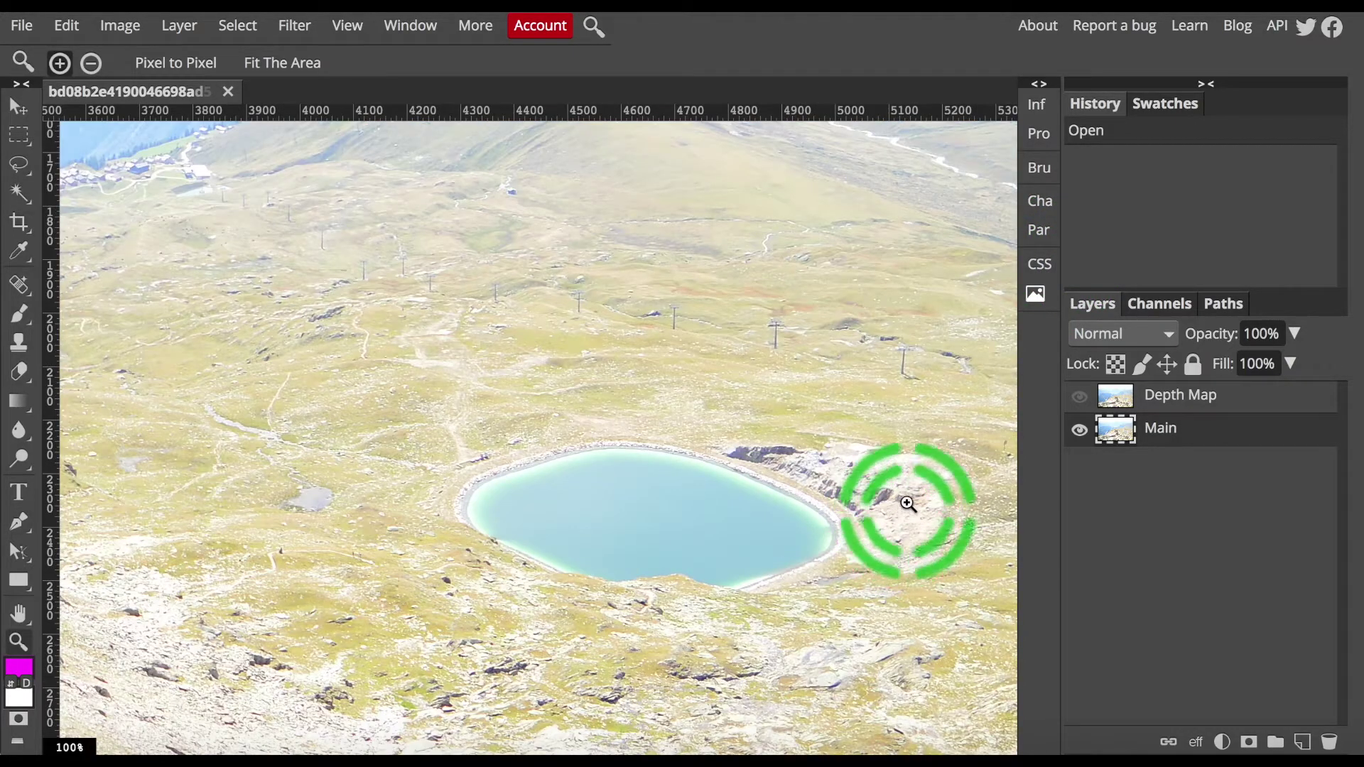
pyautogui.click(462, 497)
pyautogui.click(770, 450)
pyautogui.click(576, 525)
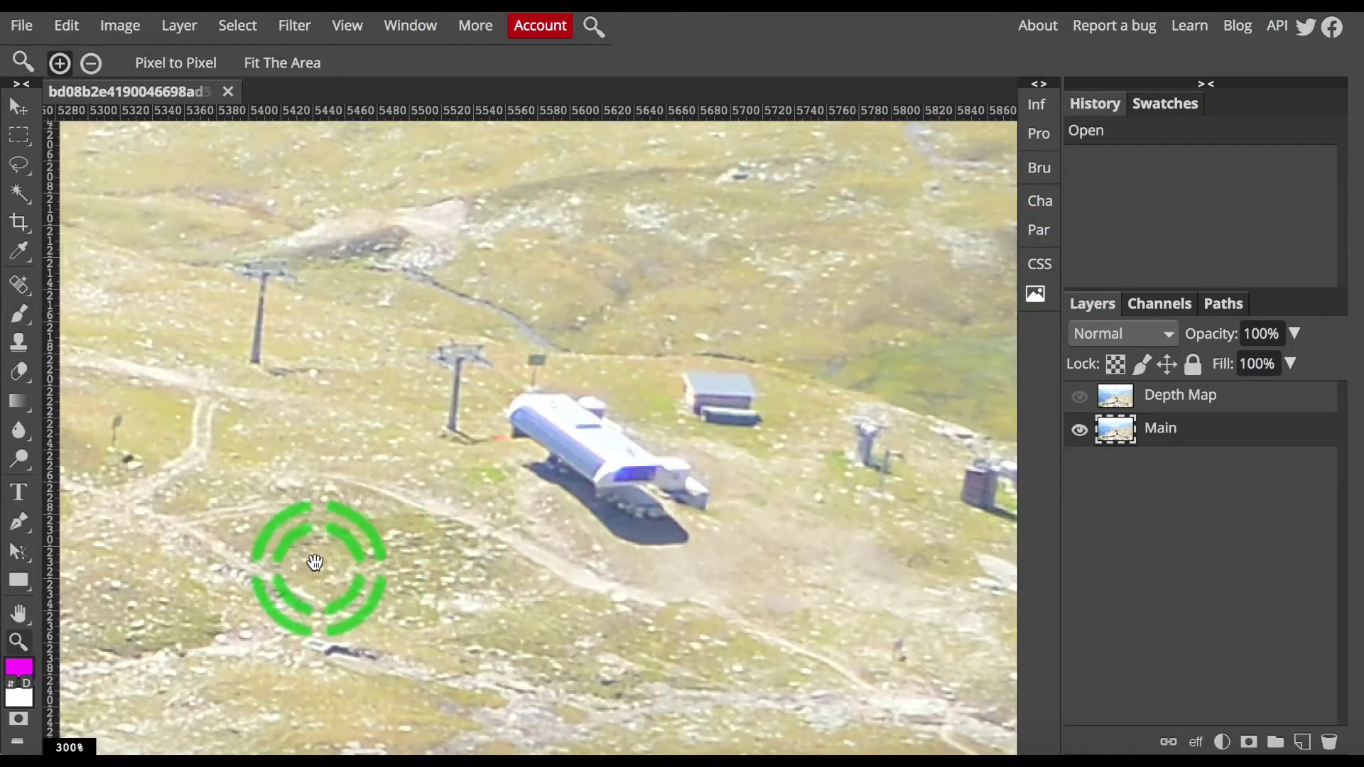
# Examine the terrain between the buildings and the lake's far shore at 300% zoom.
pyautogui.moveTo(317, 563); pyautogui.dragTo(762, 455)
pyautogui.moveTo(414, 526); pyautogui.dragTo(775, 454)
pyautogui.moveTo(505, 563); pyautogui.dragTo(895, 478)
pyautogui.moveTo(540, 390); pyautogui.dragTo(913, 497)
pyautogui.moveTo(287, 469); pyautogui.dragTo(693, 472)
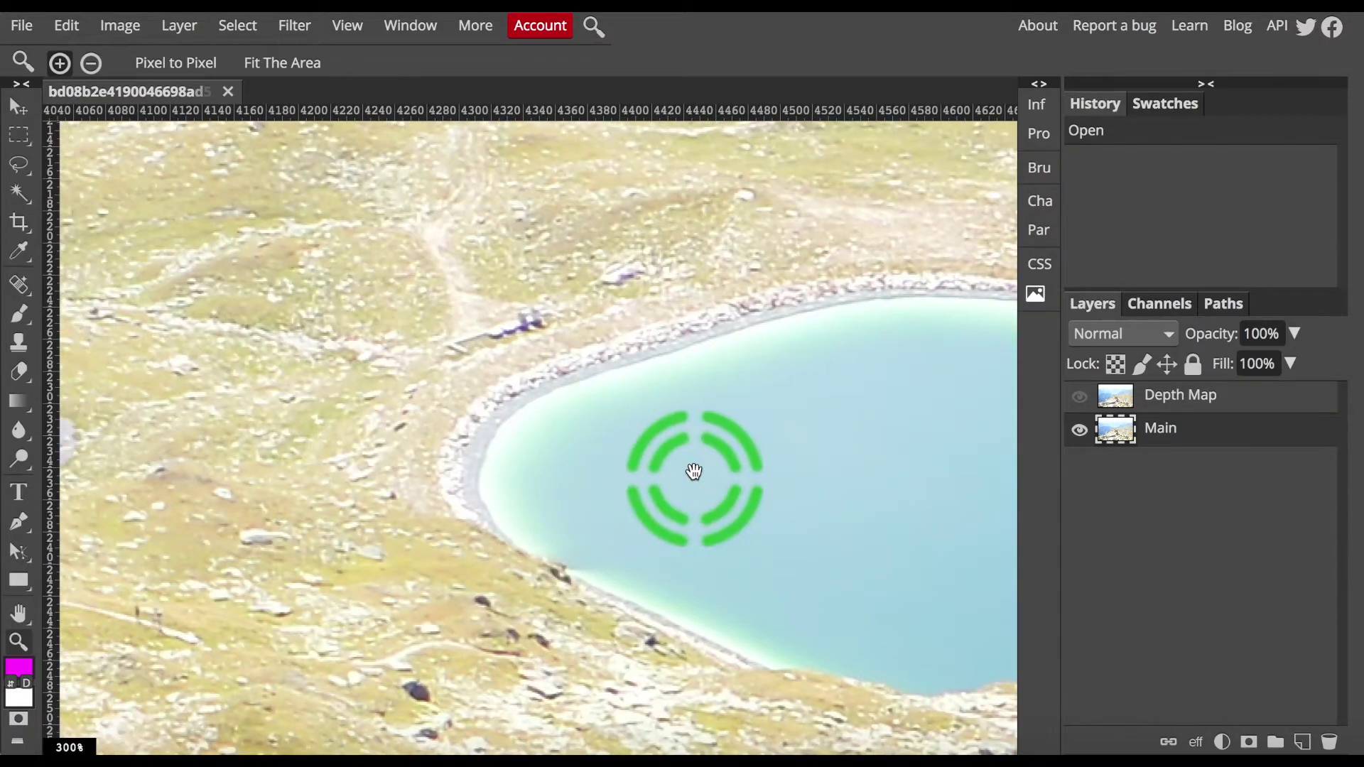
# Inspect the white strip in the valley on the far side of the ridge at 400% zoom.
pyautogui.hotkey('ctrl', '-')
pyautogui.hotkey('ctrl', '-')
pyautogui.hotkey('ctrl', '-')
pyautogui.moveTo(319, 478); pyautogui.dragTo(738, 418)
pyautogui.moveTo(483, 452); pyautogui.dragTo(853, 404)
pyautogui.moveTo(462, 481); pyautogui.dragTo(783, 440)
pyautogui.click(578, 436)
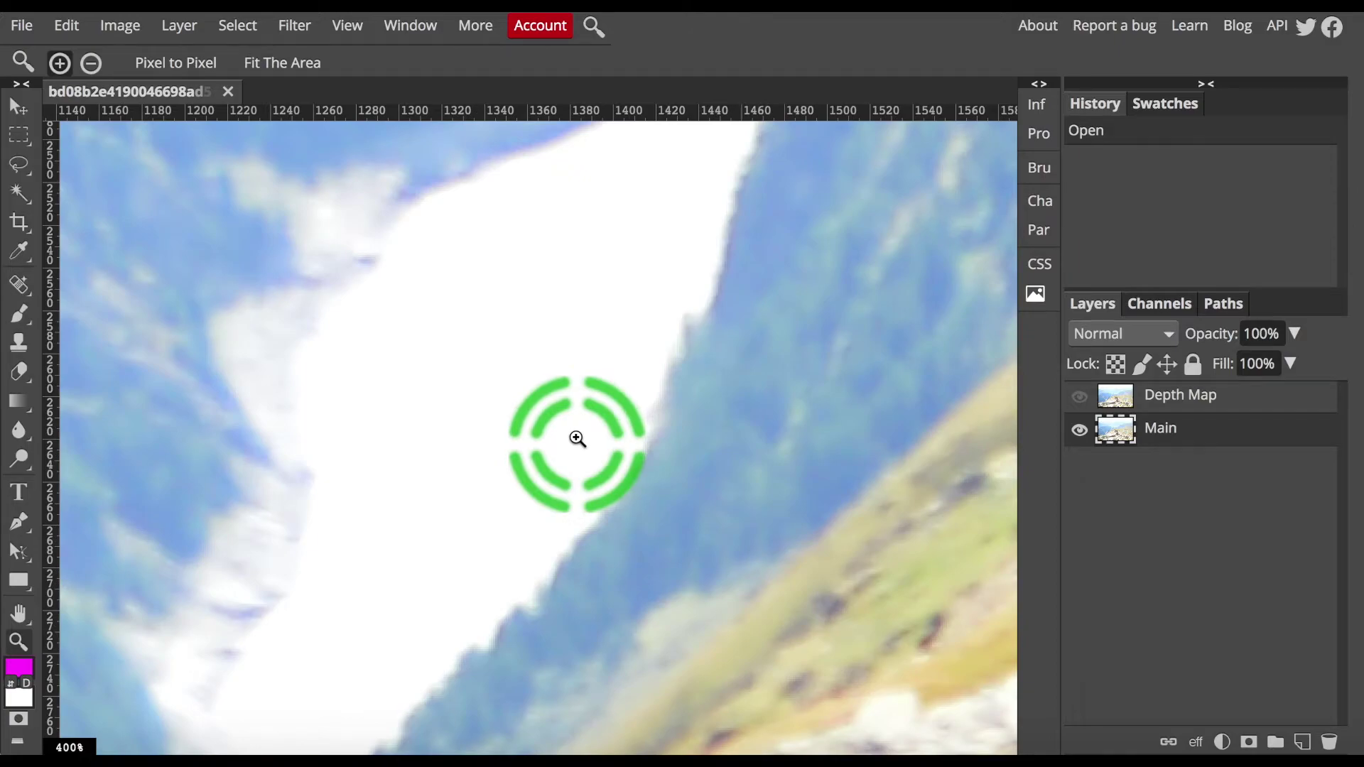
# Look over the valley and distant mountains at 100% zoom and fit the whole photo in view.
pyautogui.hotkey('ctrl', '-')
pyautogui.hotkey('ctrl', '-')
pyautogui.hotkey('ctrl', '-')
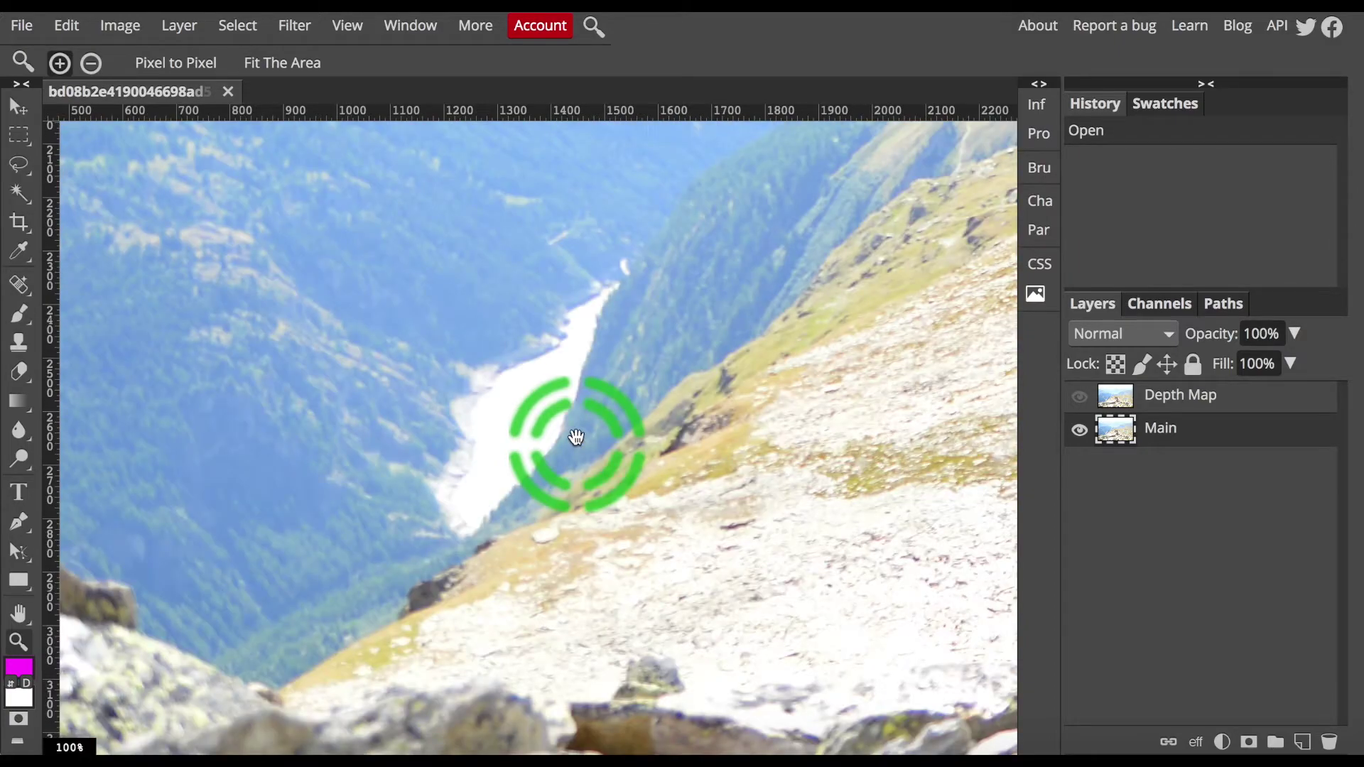
pyautogui.moveTo(575, 438); pyautogui.dragTo(318, 703)
pyautogui.moveTo(796, 406); pyautogui.dragTo(433, 632)
pyautogui.moveTo(760, 419); pyautogui.dragTo(683, 585)
pyautogui.hotkey('ctrl', '0')
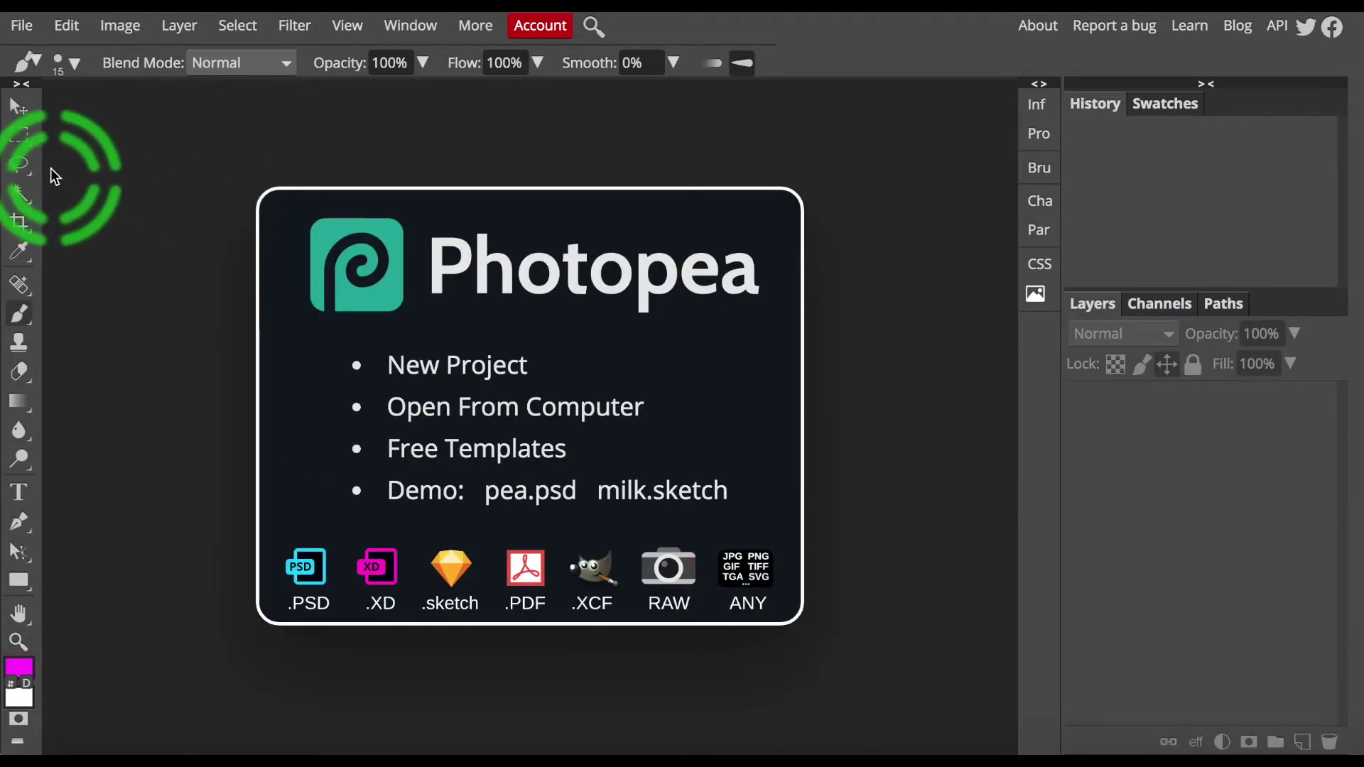
# Review the tool variants grouped under Lasso Select, Eyedropper, Brush, Eraser, Pen and Hand.
pyautogui.rightClick(21, 166)
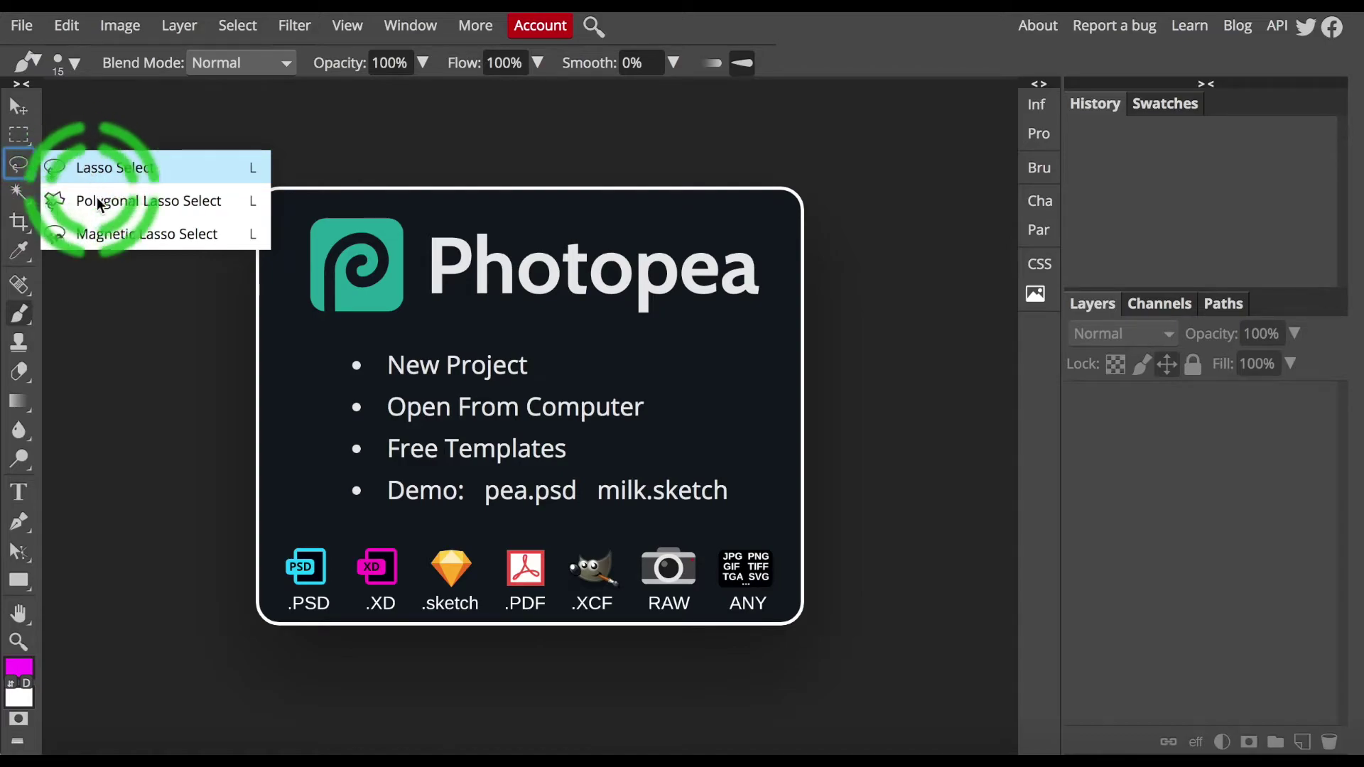
pyautogui.rightClick(20, 250)
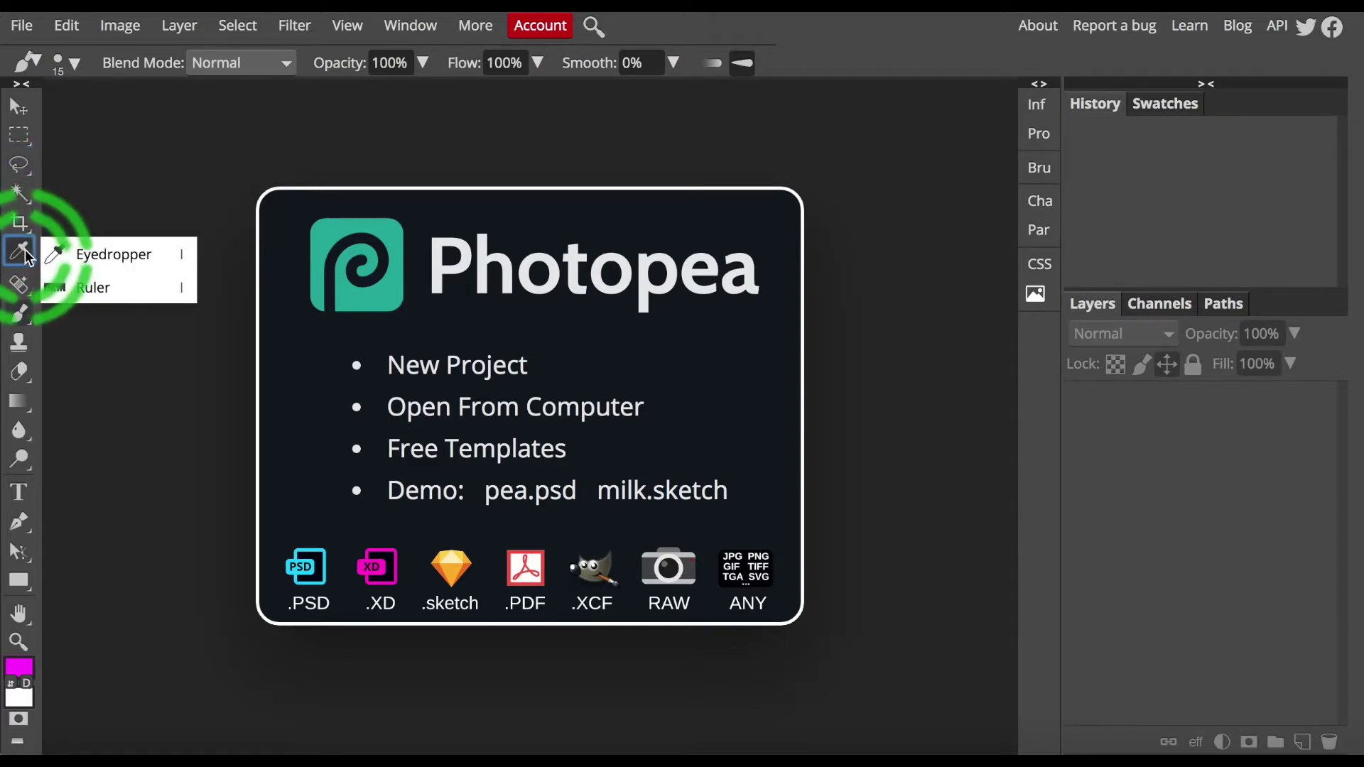
pyautogui.rightClick(21, 312)
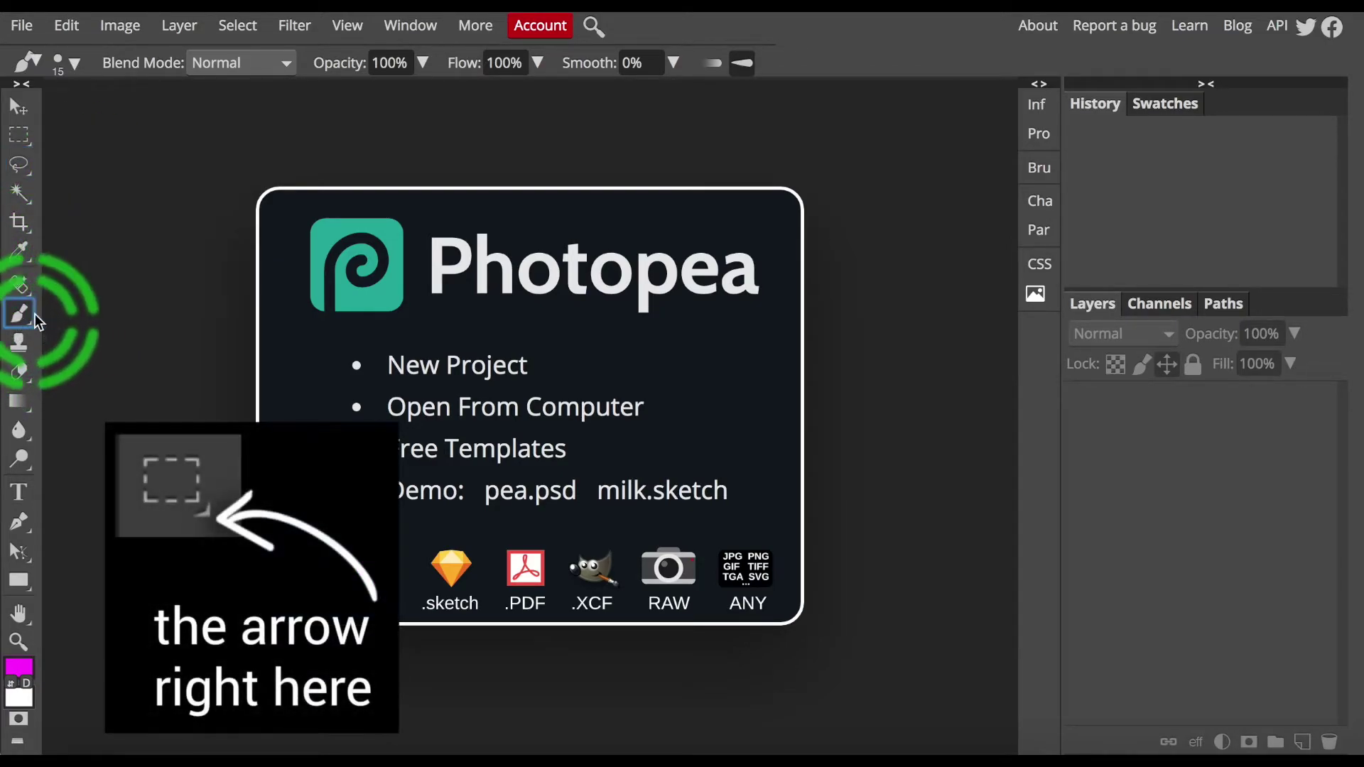
pyautogui.rightClick(19, 371)
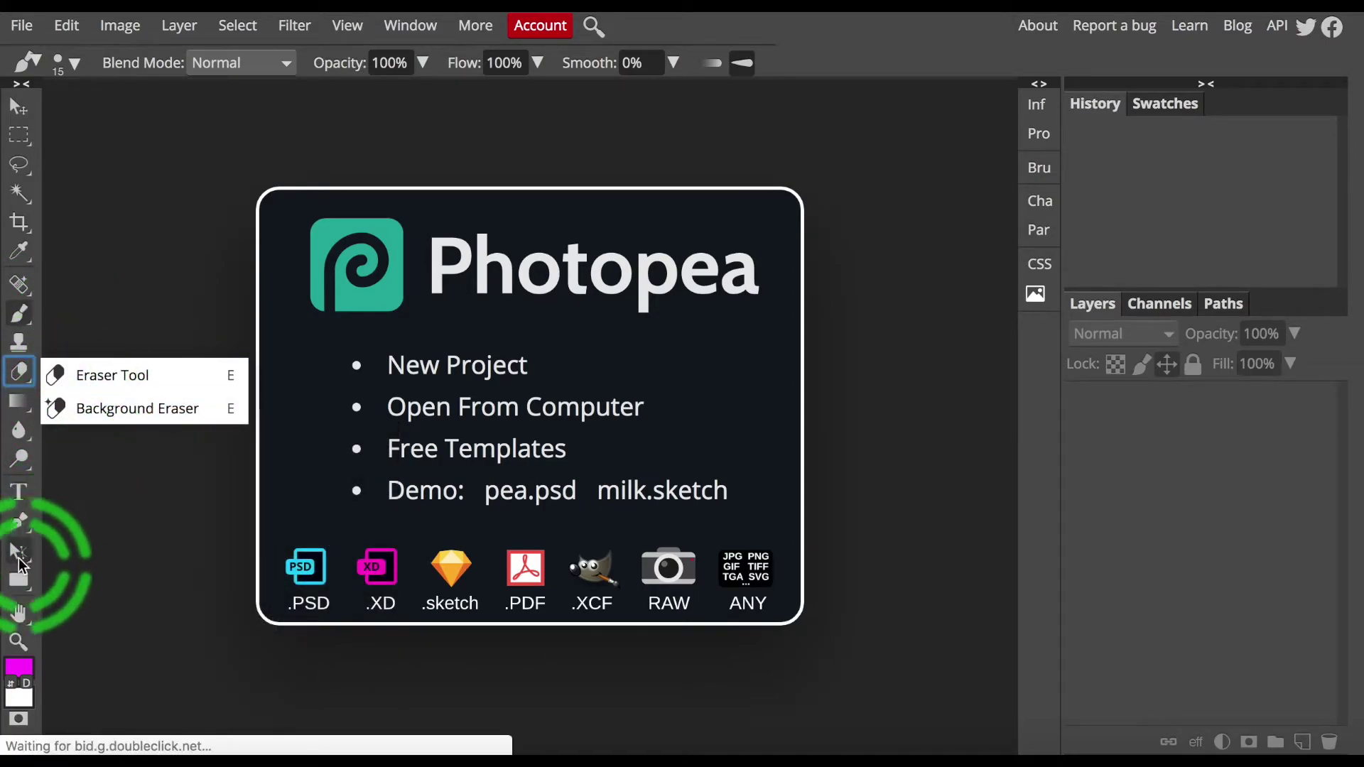
pyautogui.click(20, 524)
pyautogui.rightClick(21, 527)
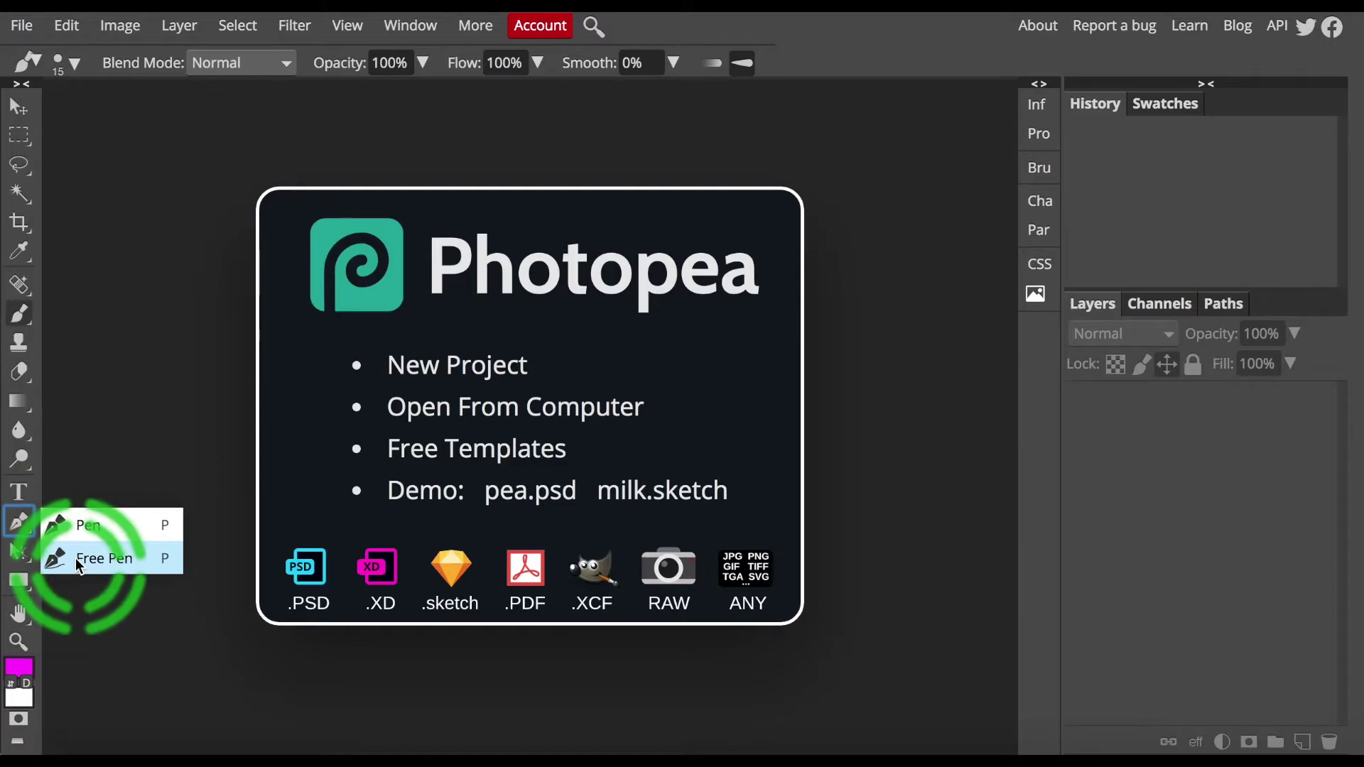
pyautogui.rightClick(19, 613)
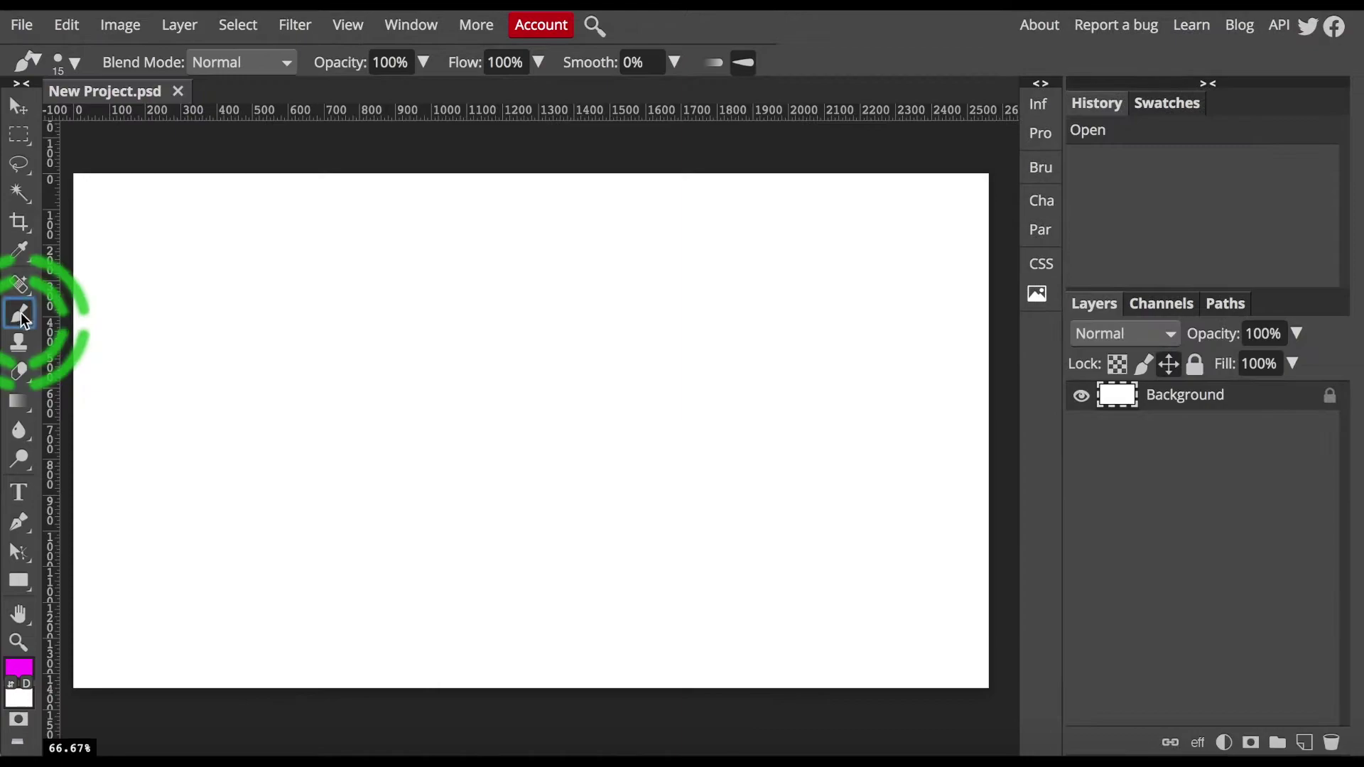
# Try out the Pencil, Move, Brush and Crop tools one after another in the blank New Project document.
pyautogui.rightClick(21, 313)
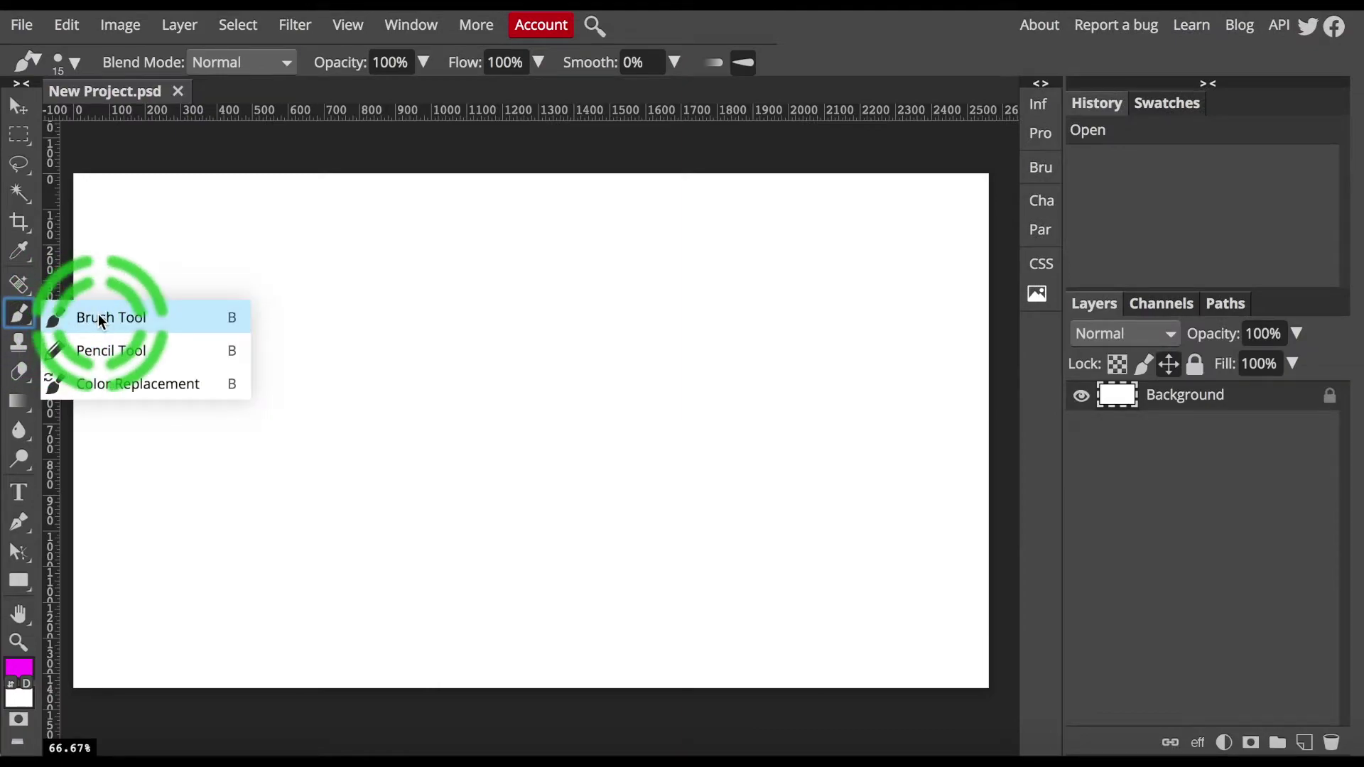
pyautogui.click(95, 356)
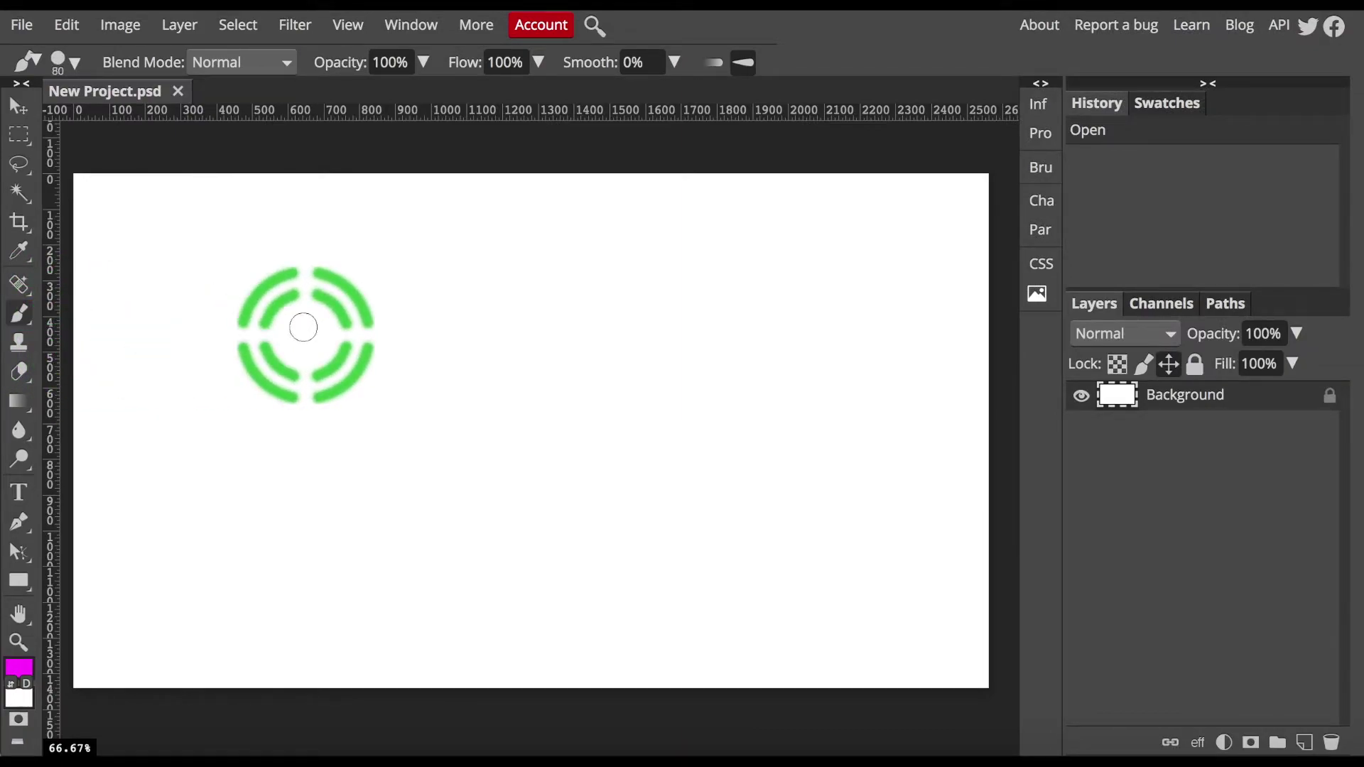
pyautogui.click(20, 105)
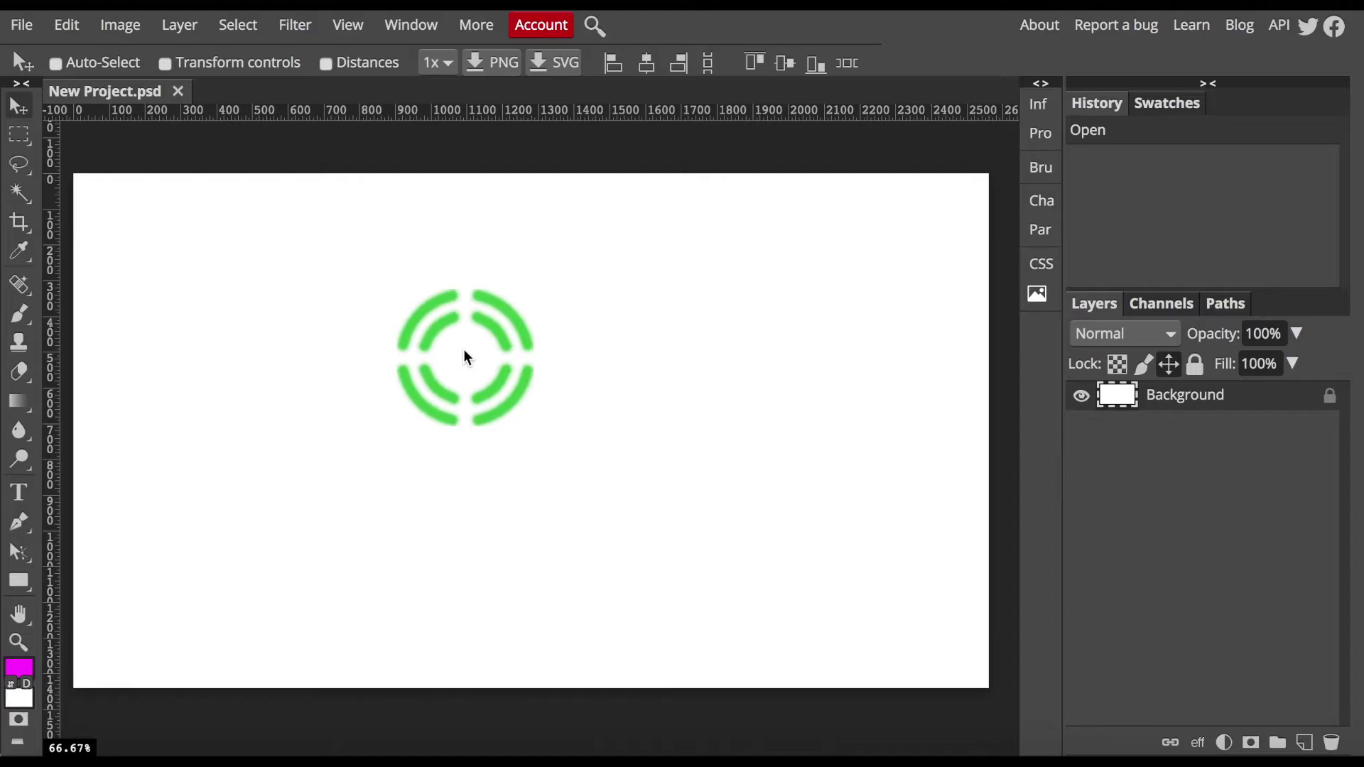
pyautogui.click(20, 313)
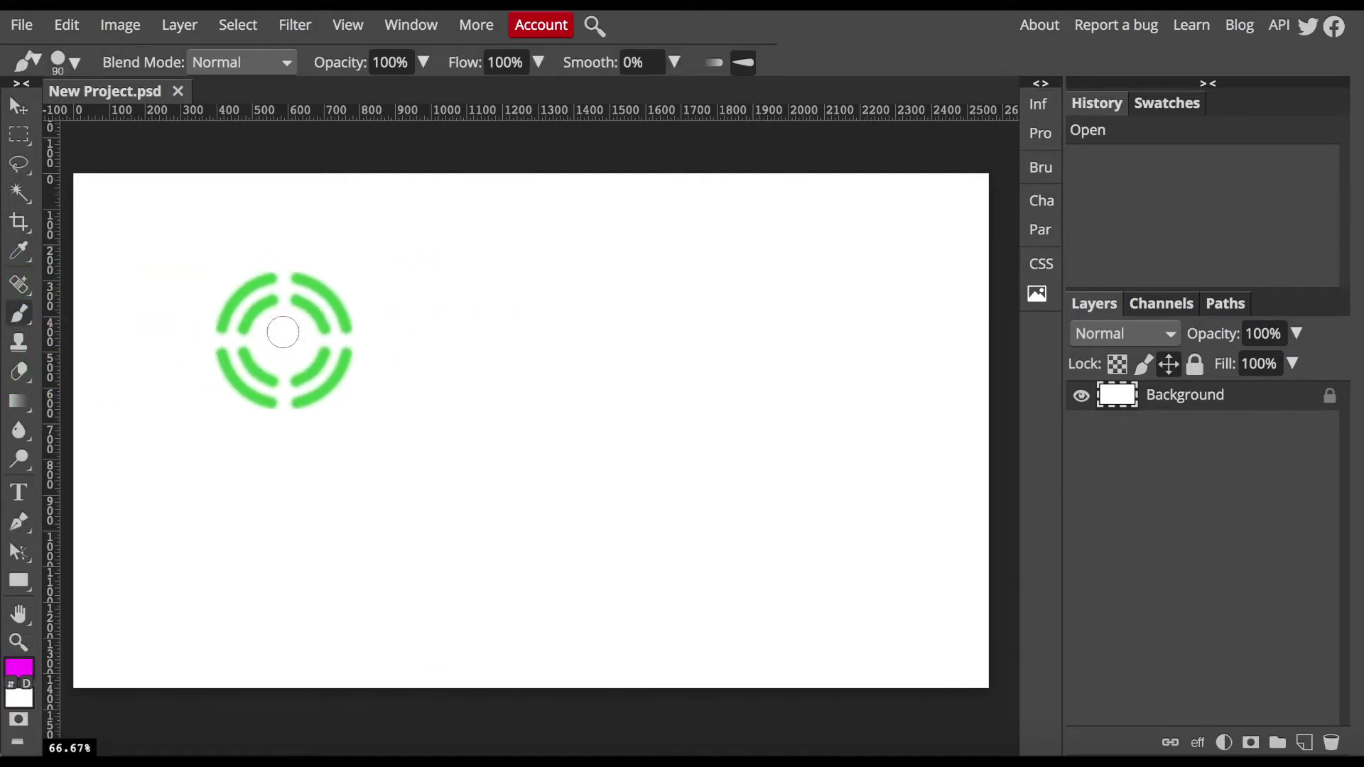
pyautogui.click(19, 222)
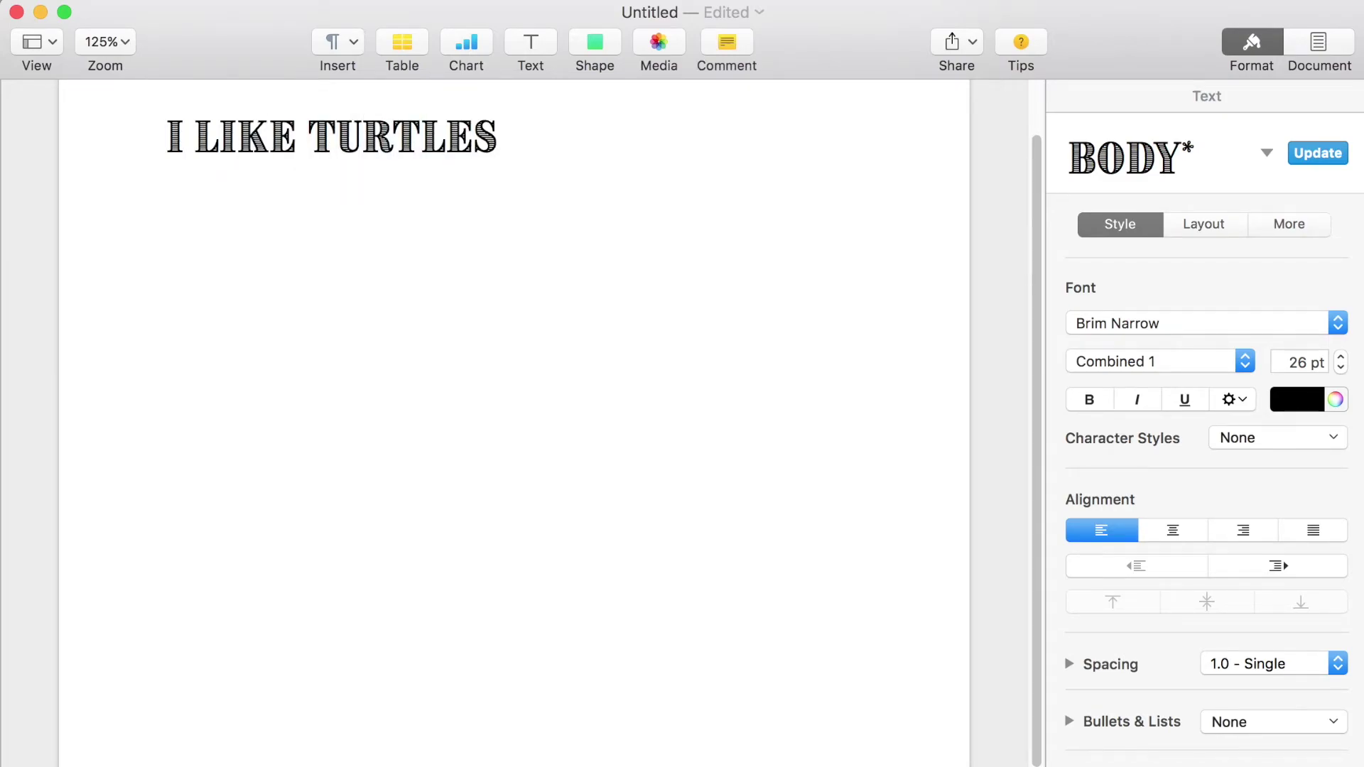
# In the Pages document, copy the line I LIKE TURTLES and paste it repeatedly after the original text.
pyautogui.hotkey('ctrl', 'a')
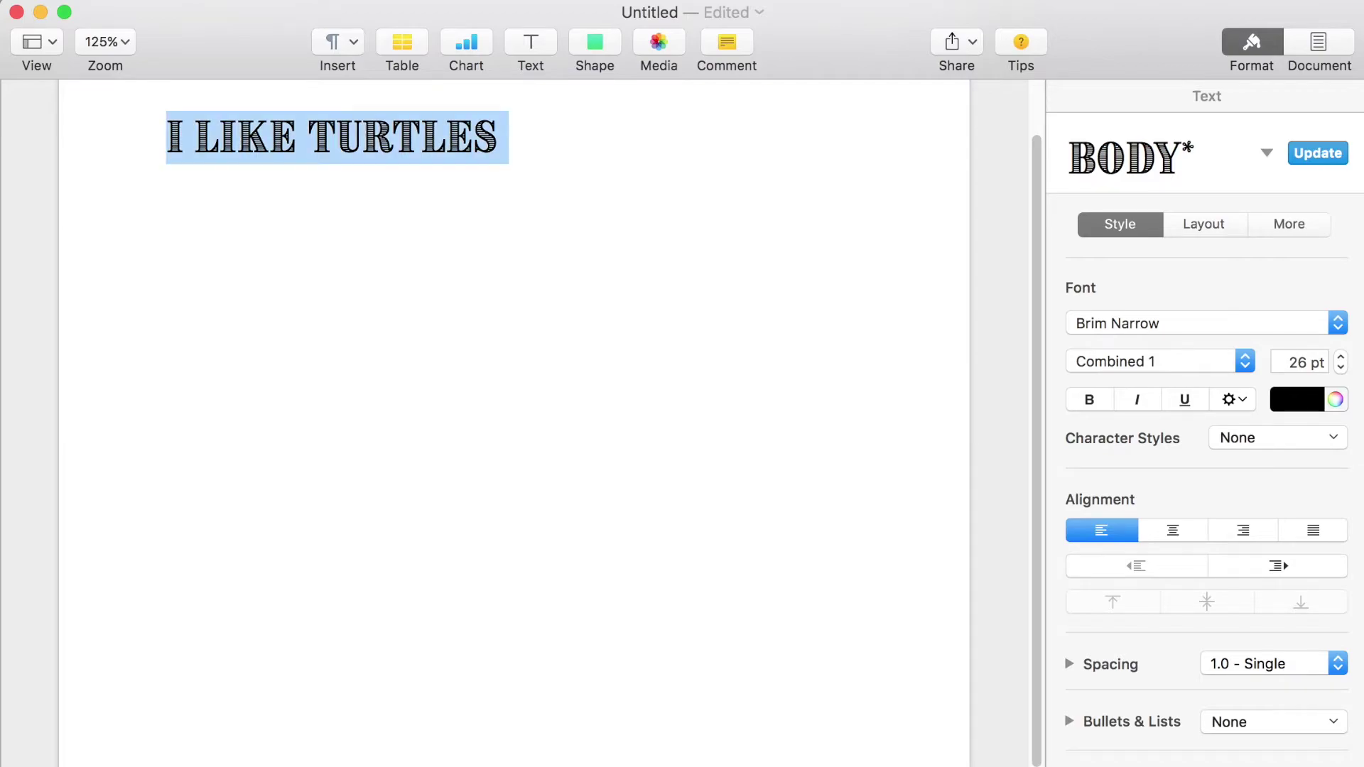
pyautogui.hotkey('ctrl', 'c')
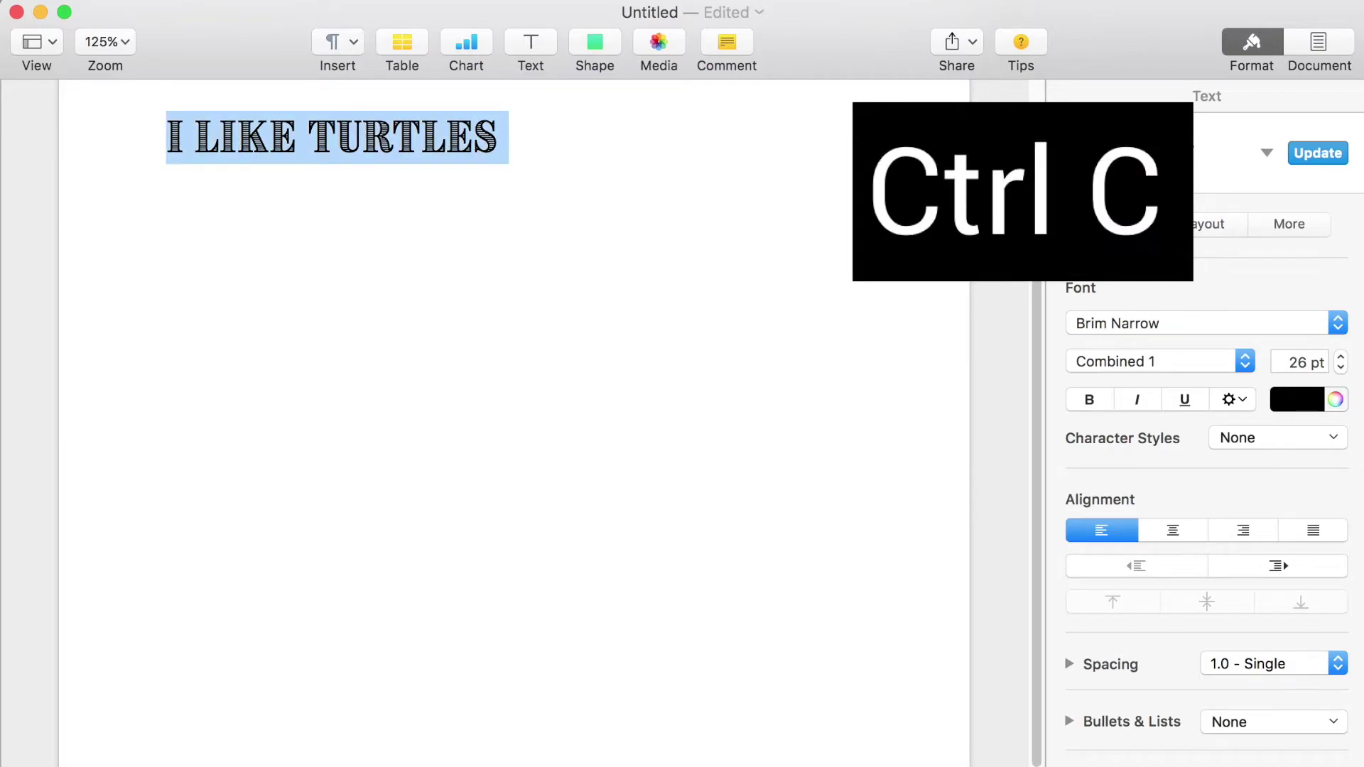
pyautogui.press('Right')
pyautogui.hotkey('ctrl', 'v')
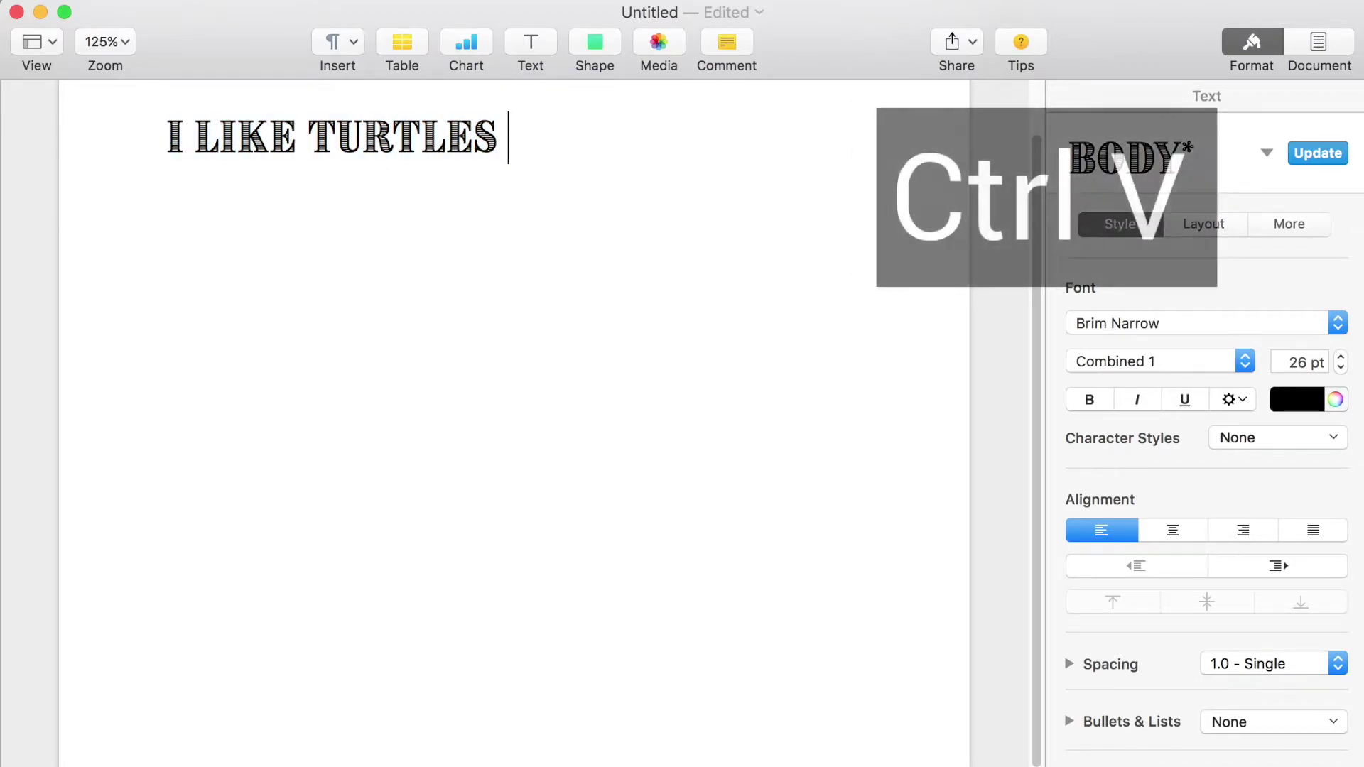
pyautogui.hotkey('ctrl', 'v')
pyautogui.hotkey('ctrl', 'v')
pyautogui.hotkey('ctrl', 'v')
pyautogui.hotkey('ctrl', 'v')
pyautogui.hotkey('ctrl', 'v')
pyautogui.hotkey('ctrl', 'v')
pyautogui.hotkey('ctrl', 'v')
pyautogui.hotkey('ctrl', 'v')
pyautogui.hotkey('ctrl', 'v')
pyautogui.hotkey('ctrl', 'v')
pyautogui.hotkey('ctrl', 'v')
pyautogui.hotkey('ctrl', 'v')
pyautogui.hotkey('ctrl', 'v')
pyautogui.hotkey('ctrl', 'v')
pyautogui.hotkey('ctrl', 'v')
pyautogui.hotkey('ctrl', 'v')
pyautogui.hotkey('ctrl', 'v')
pyautogui.hotkey('ctrl', 'v')
pyautogui.hotkey('ctrl', 'v')
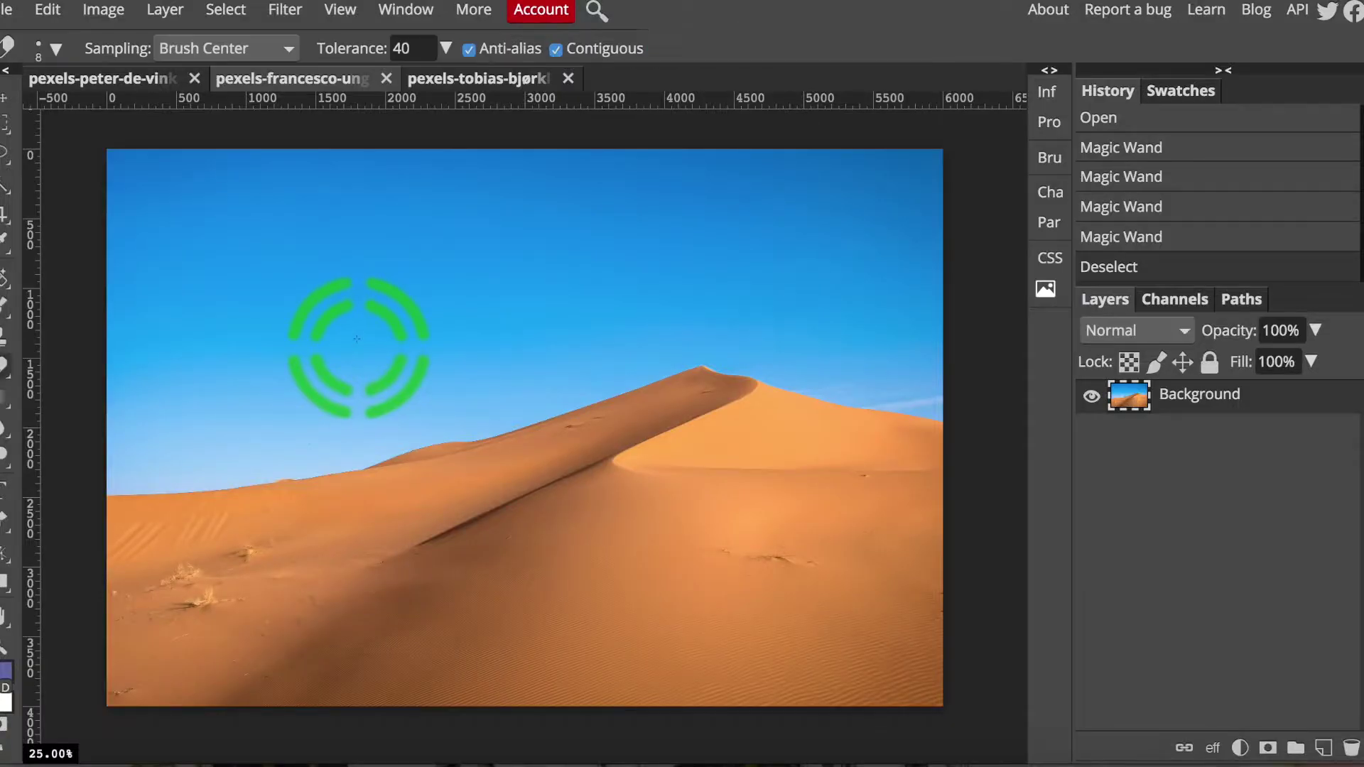
# In Photopea's desert photo, erase the uppermost band of the blue sky with an 1800 px eraser.
pyautogui.press('e')
pyautogui.click(55, 48)
pyautogui.moveTo(71, 112); pyautogui.dragTo(287, 112)
pyautogui.click(902, 190)
pyautogui.keyDown('shift'); pyautogui.click(181, 174); pyautogui.keyUp('shift')
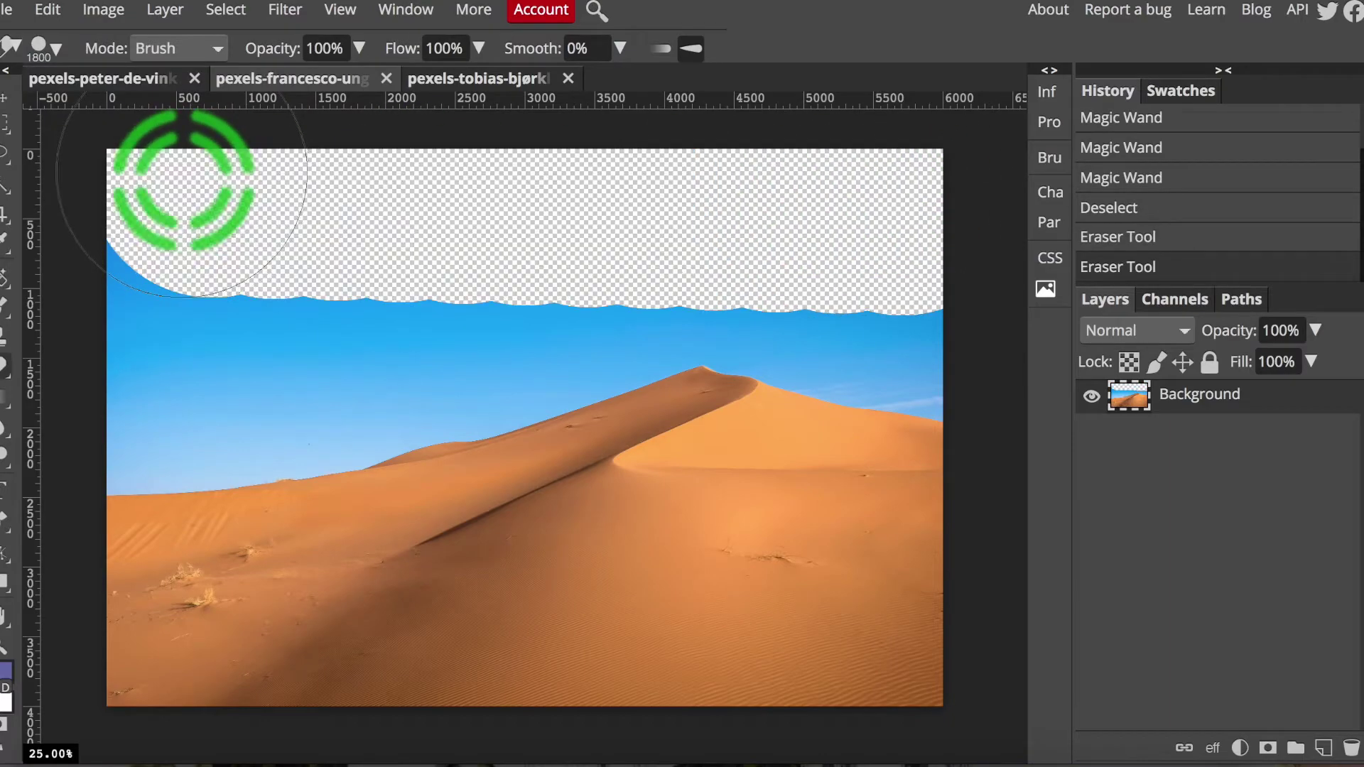
# Erase the next band of sky above the dunes with a smaller eraser.
pyautogui.press('[')
pyautogui.press('[')
pyautogui.press('[')
pyautogui.press('[')
pyautogui.click(171, 279)
pyautogui.keyDown('shift'); pyautogui.click(463, 311); pyautogui.keyUp('shift')
pyautogui.click(551, 283)
# Reduce the eraser size further and erase the sky down to a thin blue strip along the dune ridge.
pyautogui.press('[')
pyautogui.press('[')
pyautogui.press('[')
pyautogui.press('[')
pyautogui.click(916, 338)
pyautogui.keyDown('shift'); pyautogui.click(734, 294); pyautogui.keyUp('shift')
pyautogui.click(662, 295)
pyautogui.click(551, 330)
pyautogui.keyDown('shift'); pyautogui.click(447, 357); pyautogui.keyUp('shift')
pyautogui.keyDown('shift'); pyautogui.click(112, 410); pyautogui.keyUp('shift')
# Select the blue strip above the left-hand dunes with the Magic Wand, clear it and deselect.
pyautogui.press('z')
pyautogui.click(156, 501)
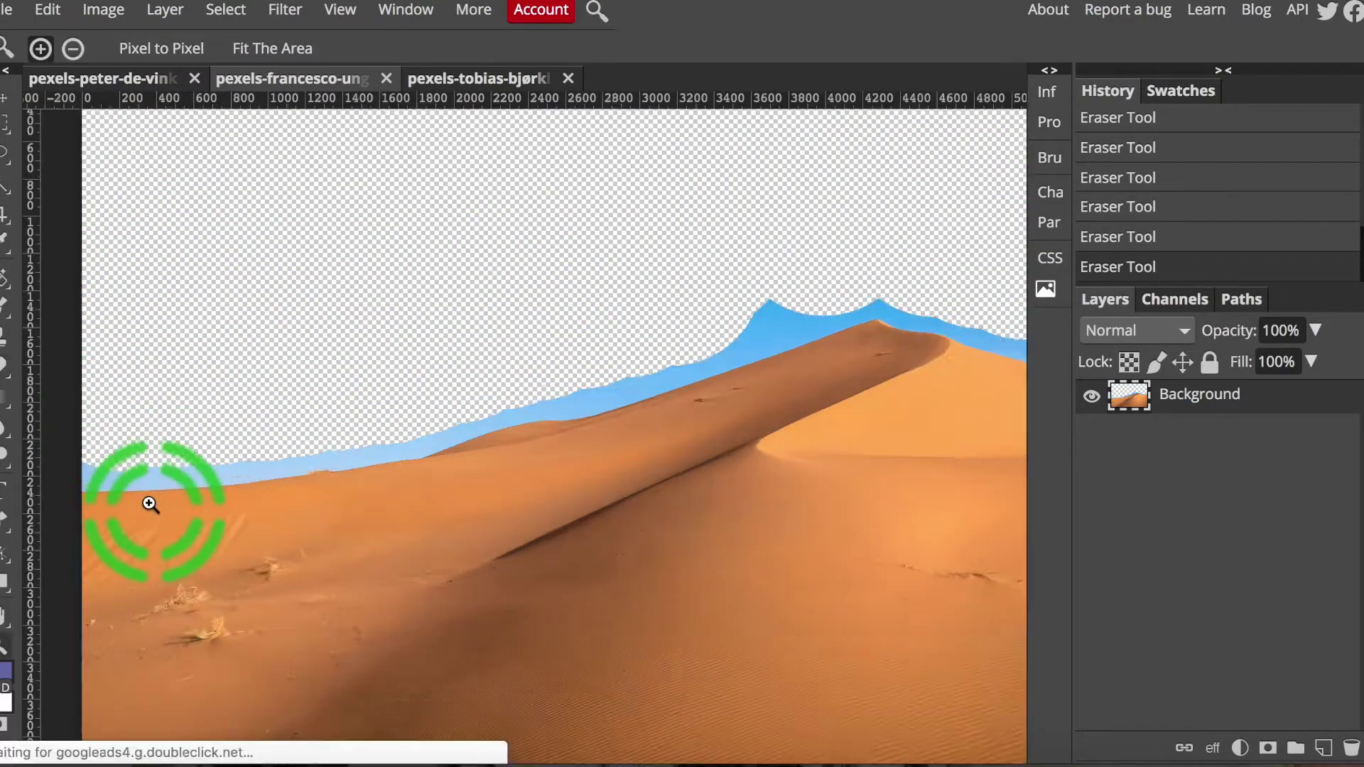
pyautogui.tripleClick(152, 502)
pyautogui.moveTo(152, 504); pyautogui.dragTo(502, 488)
pyautogui.press('w')
pyautogui.click(381, 428)
pyautogui.press('Delete')
pyautogui.hotkey('ctrl', 'd')
# Erase the leftover sky specks along the left part of the dune ridge with a 250 px eraser.
pyautogui.press('e')
pyautogui.press('[')
pyautogui.press('[')
pyautogui.press('[')
pyautogui.press('[')
pyautogui.press('[')
pyautogui.press('[')
pyautogui.press('[')
pyautogui.press('[')
pyautogui.click(284, 359)
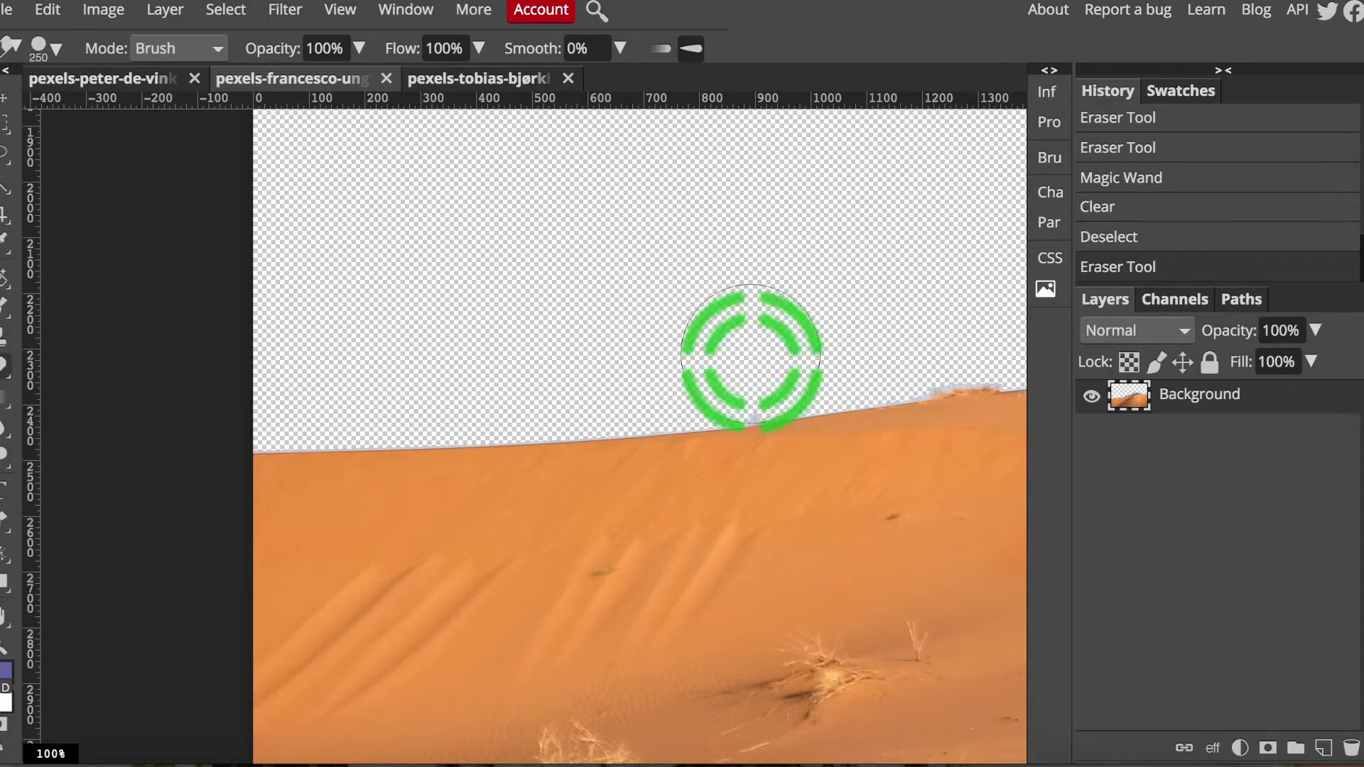
pyautogui.click(747, 354)
pyautogui.moveTo(955, 328); pyautogui.dragTo(535, 369)
pyautogui.click(527, 374)
pyautogui.click(714, 345)
pyautogui.moveTo(915, 287); pyautogui.dragTo(320, 398)
pyautogui.click(367, 379)
# Clear the sky above the middle slope with the Magic Wand and erase the remaining specks along it.
pyautogui.press('w')
pyautogui.click(604, 366)
pyautogui.press('Delete')
pyautogui.click(883, 318)
# Clear the sky beside the dune peak with the Magic Wand and erase the blue patches left around it.
pyautogui.press('Delete')
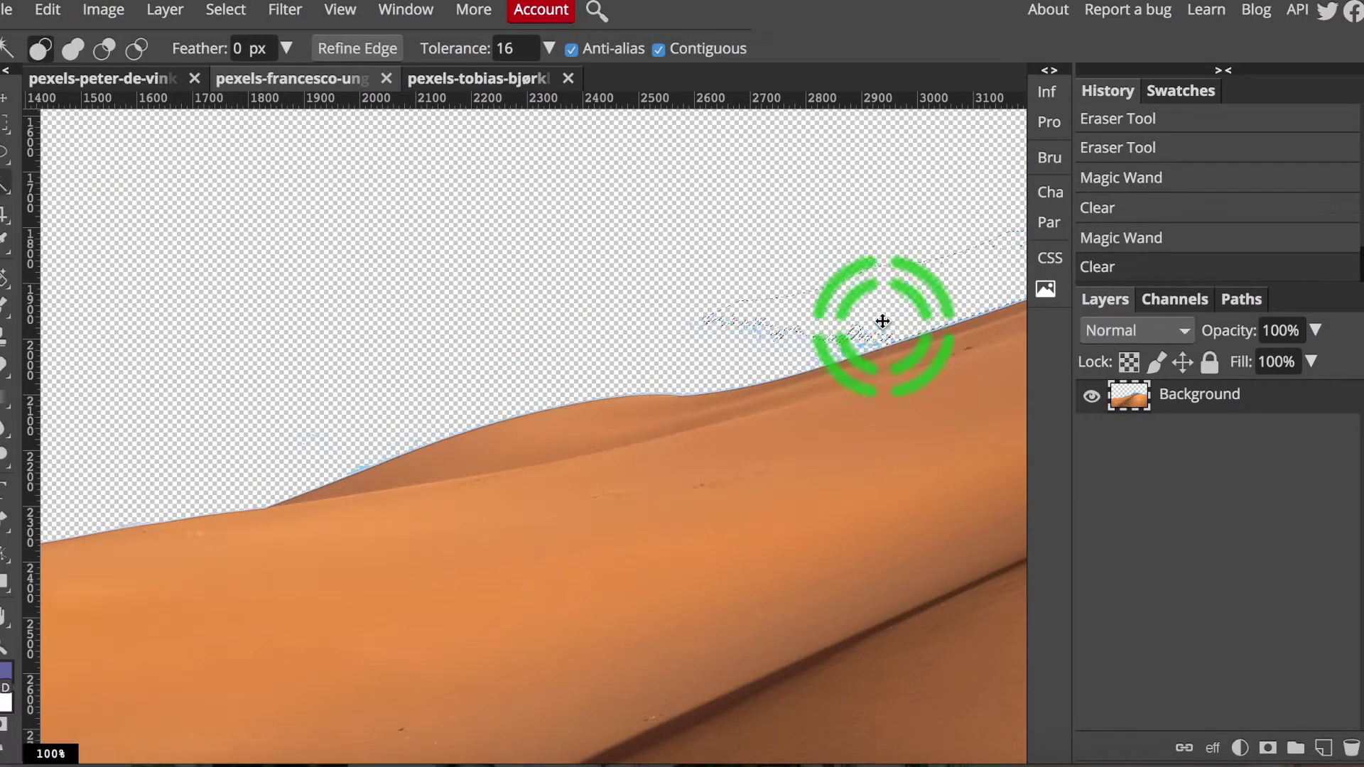
pyautogui.hotkey('ctrl', 'd')
pyautogui.press('e')
pyautogui.moveTo(832, 304); pyautogui.dragTo(517, 420)
pyautogui.moveTo(908, 325); pyautogui.dragTo(461, 494)
pyautogui.press('w')
pyautogui.click(589, 397)
pyautogui.press('Delete')
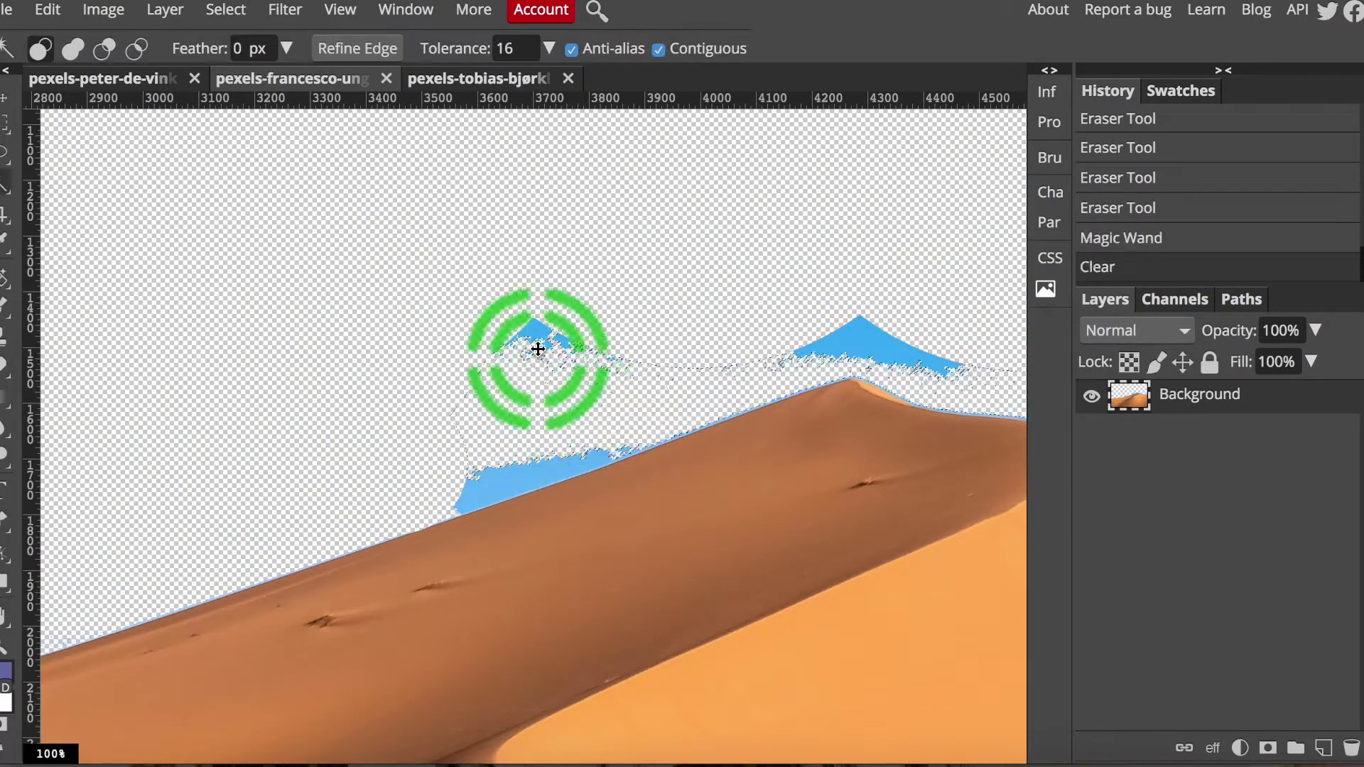
pyautogui.click(542, 337)
# Clear the sky above the right-hand slope with the Magic Wand and erase the last specks along its edge.
pyautogui.press('Delete')
pyautogui.click(845, 336)
pyautogui.press('Delete')
pyautogui.click(922, 336)
pyautogui.moveTo(918, 335); pyautogui.dragTo(498, 540)
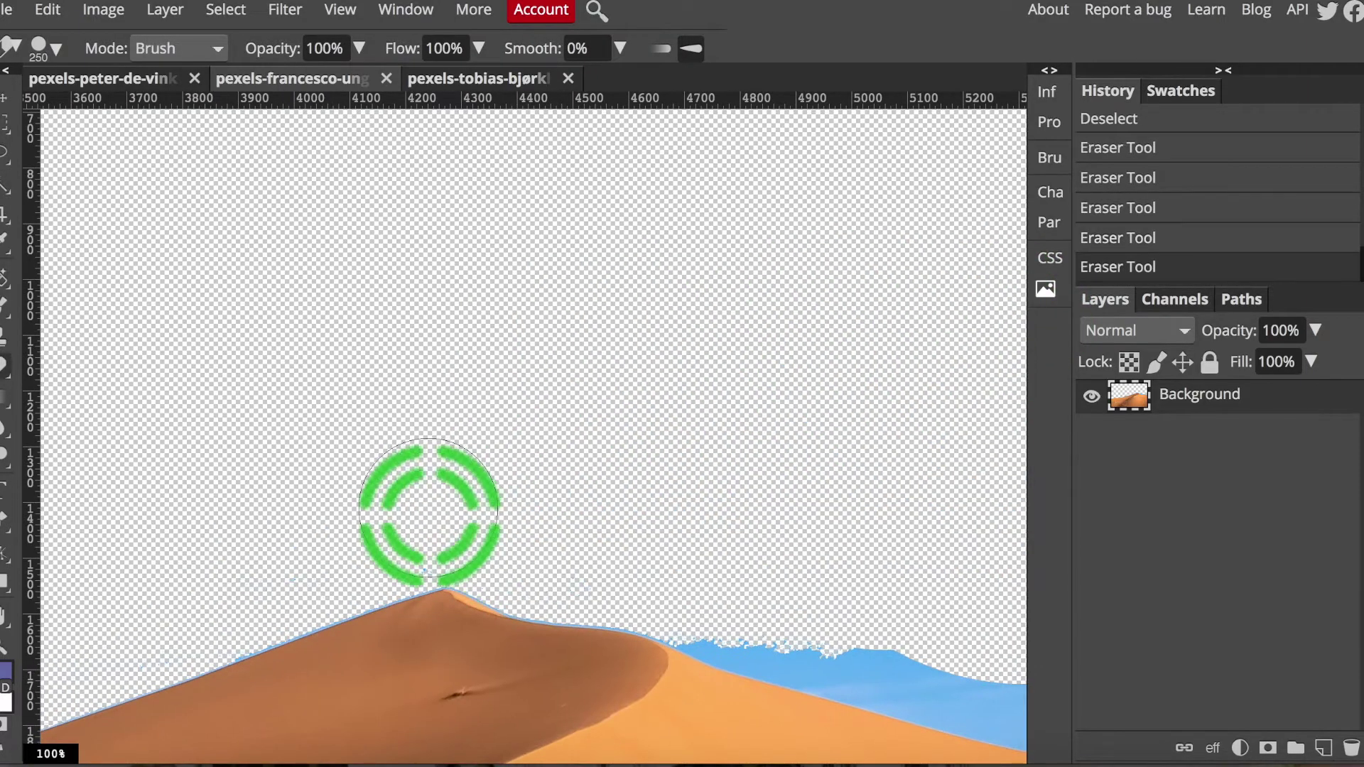
pyautogui.moveTo(847, 710); pyautogui.dragTo(508, 425)
pyautogui.press('w')
pyautogui.click(585, 414)
pyautogui.press('Delete')
pyautogui.click(900, 478)
pyautogui.press('Delete')
pyautogui.hotkey('ctrl', 'd')
pyautogui.moveTo(543, 355); pyautogui.dragTo(379, 313)
pyautogui.moveTo(379, 314); pyautogui.dragTo(457, 317)
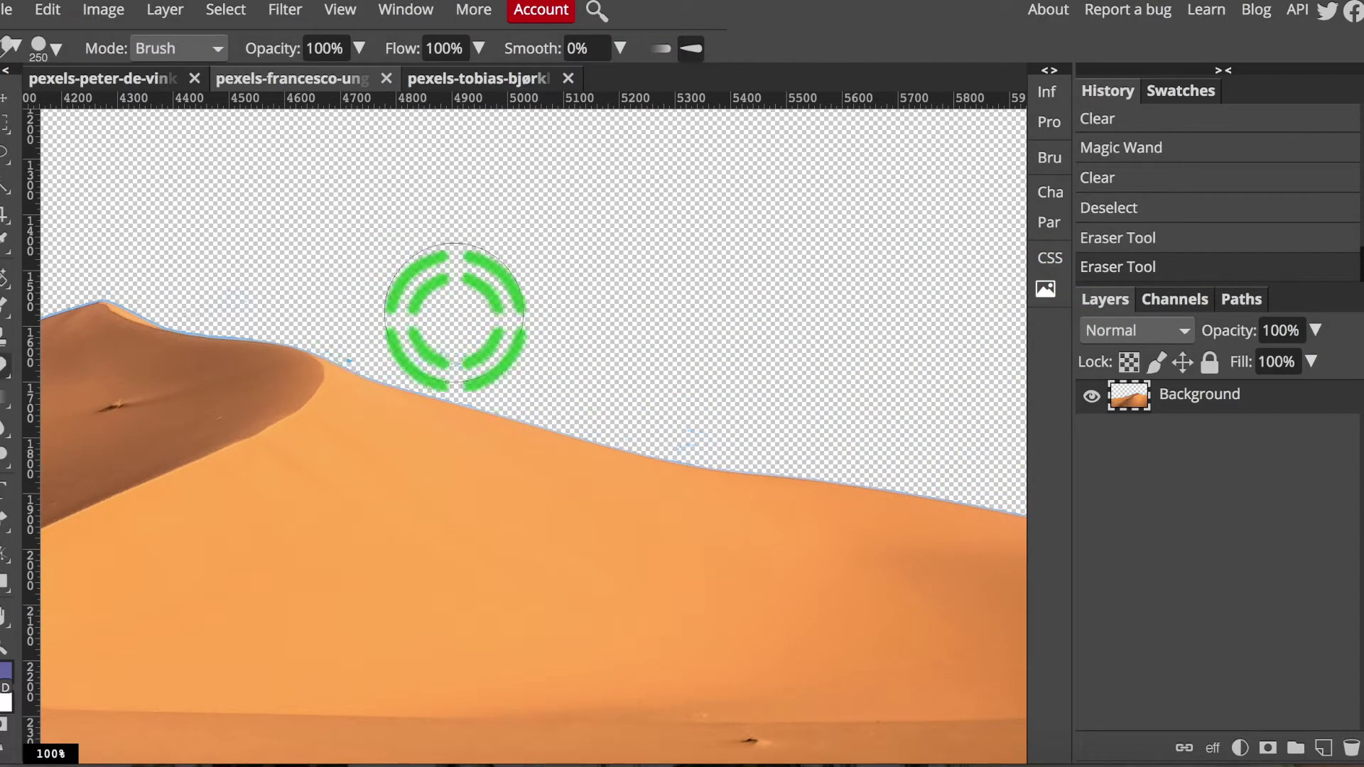
pyautogui.click(684, 397)
pyautogui.moveTo(988, 441); pyautogui.dragTo(678, 410)
pyautogui.click(733, 408)
# Copy the whole cut-out dune image and paste it into the aurora photo as a new layer.
pyautogui.hotkey('ctrl', '0')
pyautogui.press('v')
pyautogui.hotkey('ctrl', 'a')
pyautogui.click(472, 78)
pyautogui.hotkey('ctrl', 'v')
# Scale the dunes layer to the aurora photo's width, raise it slightly, and crop off the dark sea below.
pyautogui.hotkey('ctrl', 'alt', 't')
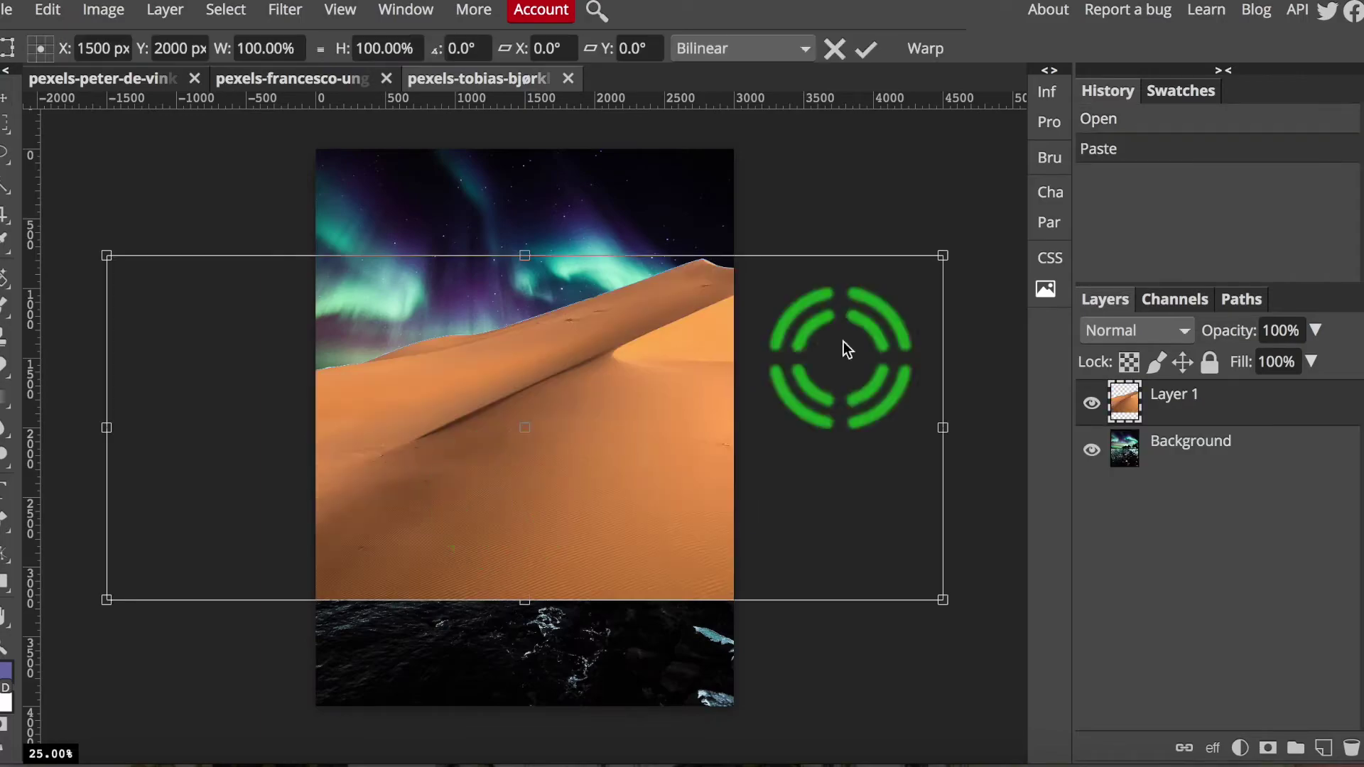
pyautogui.moveTo(943, 256); pyautogui.dragTo(734, 342)
pyautogui.moveTo(107, 600); pyautogui.dragTo(317, 575)
pyautogui.press('Return')
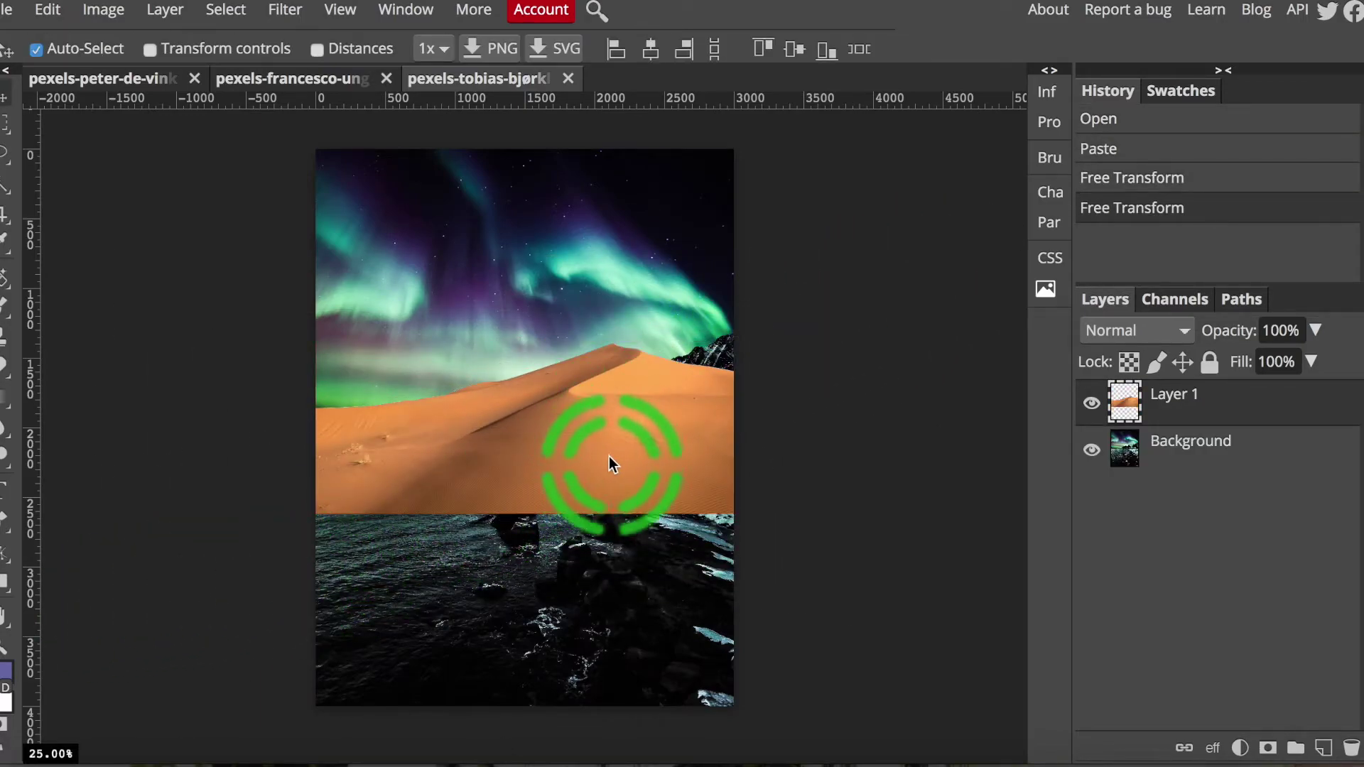
pyautogui.moveTo(610, 463); pyautogui.dragTo(611, 423)
pyautogui.press('c')
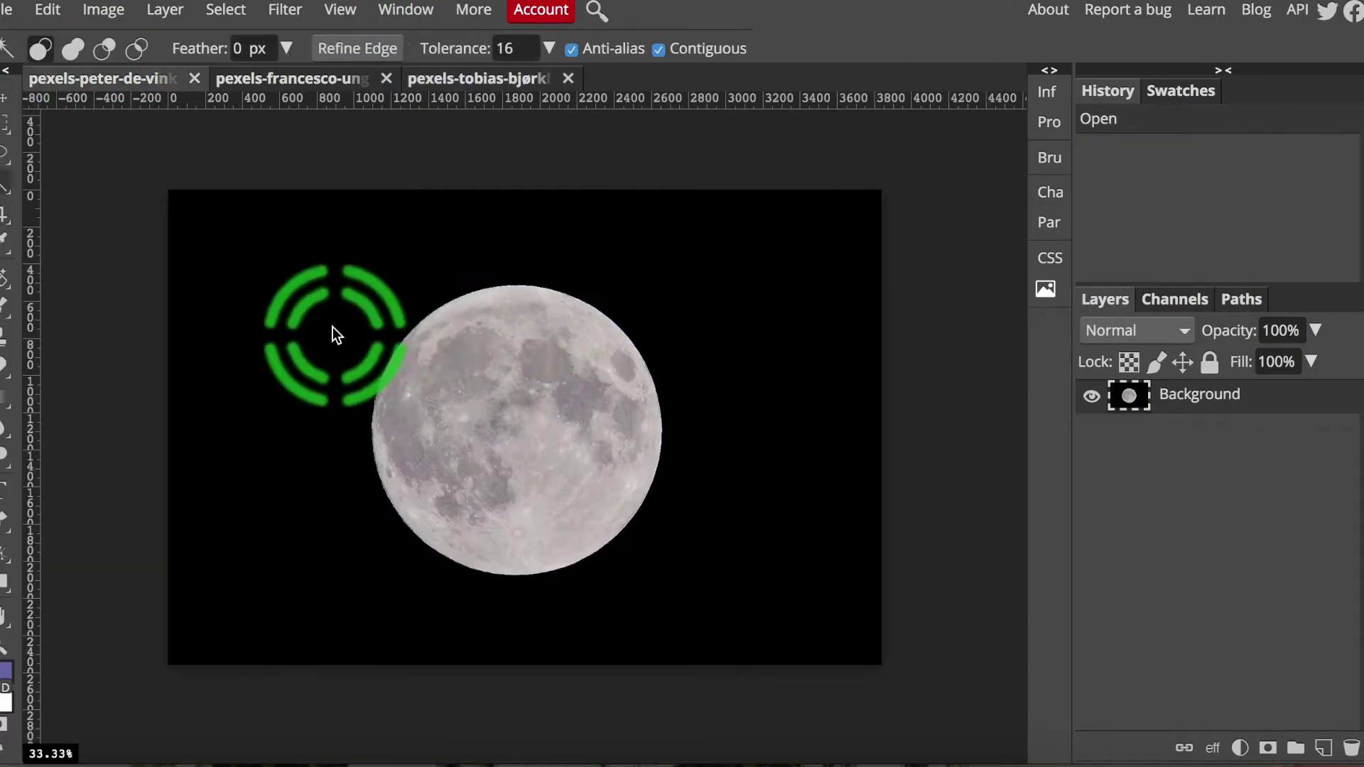
# Select the moon by inverting a Magic Wand selection of its black background, and copy it into the aurora composite.
pyautogui.click(334, 334)
pyautogui.hotkey('ctrl', 'shift', 'i')
pyautogui.hotkey('ctrl', 'c')
pyautogui.click(472, 76)
pyautogui.hotkey('ctrl', 'v')
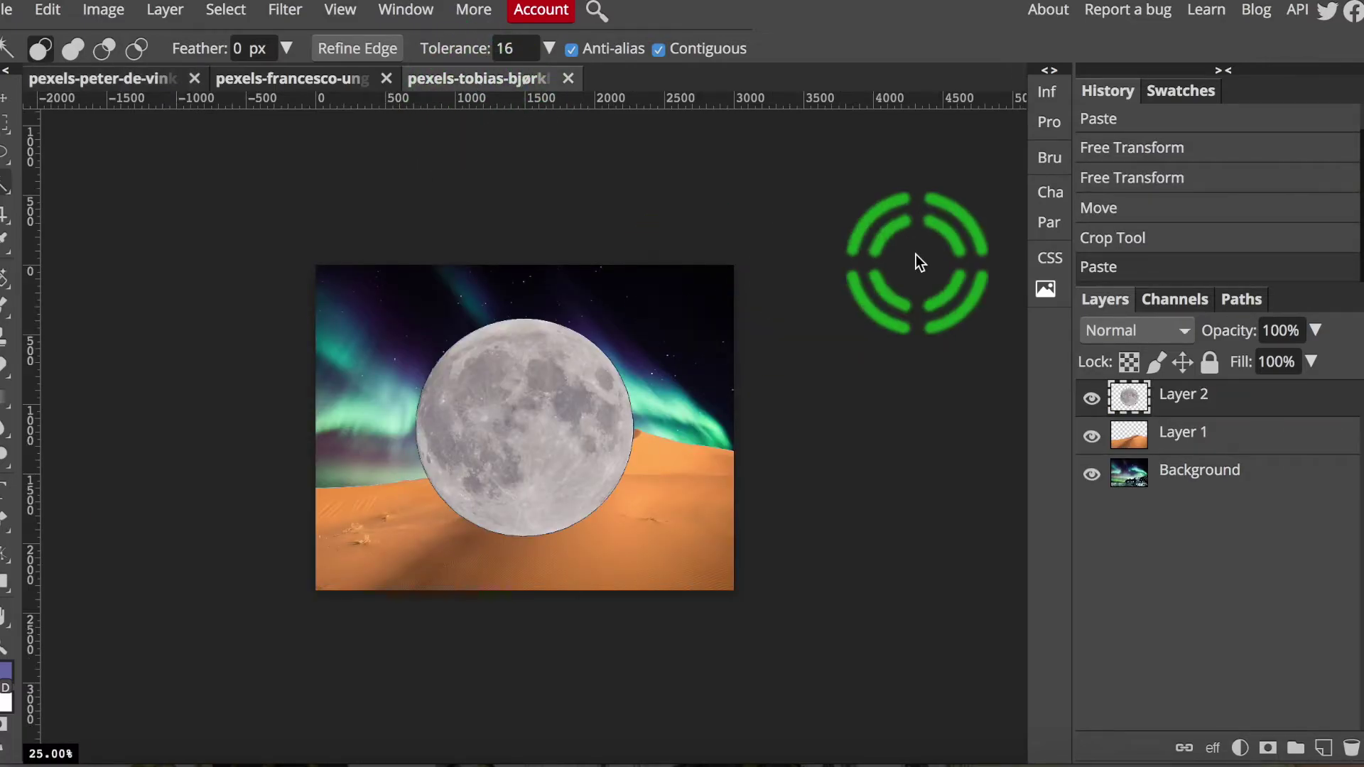
# Shrink the moon and place it in the dark upper-right area of the sky.
pyautogui.hotkey('ctrl', 'alt', 't')
pyautogui.moveTo(417, 537); pyautogui.dragTo(540, 412)
pyautogui.moveTo(612, 366); pyautogui.dragTo(641, 348)
pyautogui.press('Return')
# Tint the moon teal with Color Balance by raising green and blue and lowering red.
pyautogui.click(103, 10)
pyautogui.moveTo(132, 71)
pyautogui.click(377, 259)
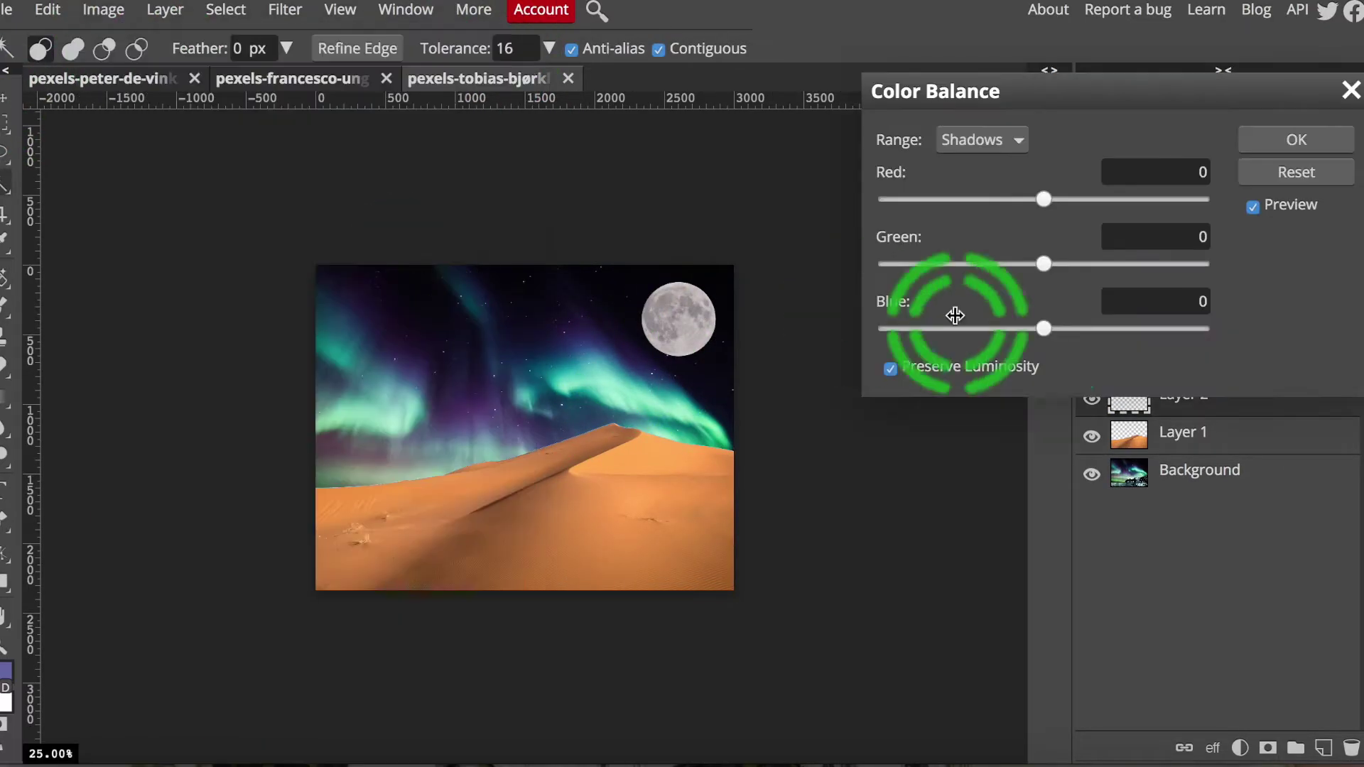
pyautogui.moveTo(1043, 265); pyautogui.dragTo(1096, 266)
pyautogui.moveTo(966, 329); pyautogui.dragTo(1161, 328)
pyautogui.moveTo(1096, 264); pyautogui.dragTo(1110, 268)
pyautogui.moveTo(1043, 200); pyautogui.dragTo(985, 225)
pyautogui.click(1296, 140)
# Adjust the dunes layer's yellows with Selective Color: cyan 100%, magenta -52%, yellow -100%, black -40%.
pyautogui.click(1183, 432)
pyautogui.click(103, 10)
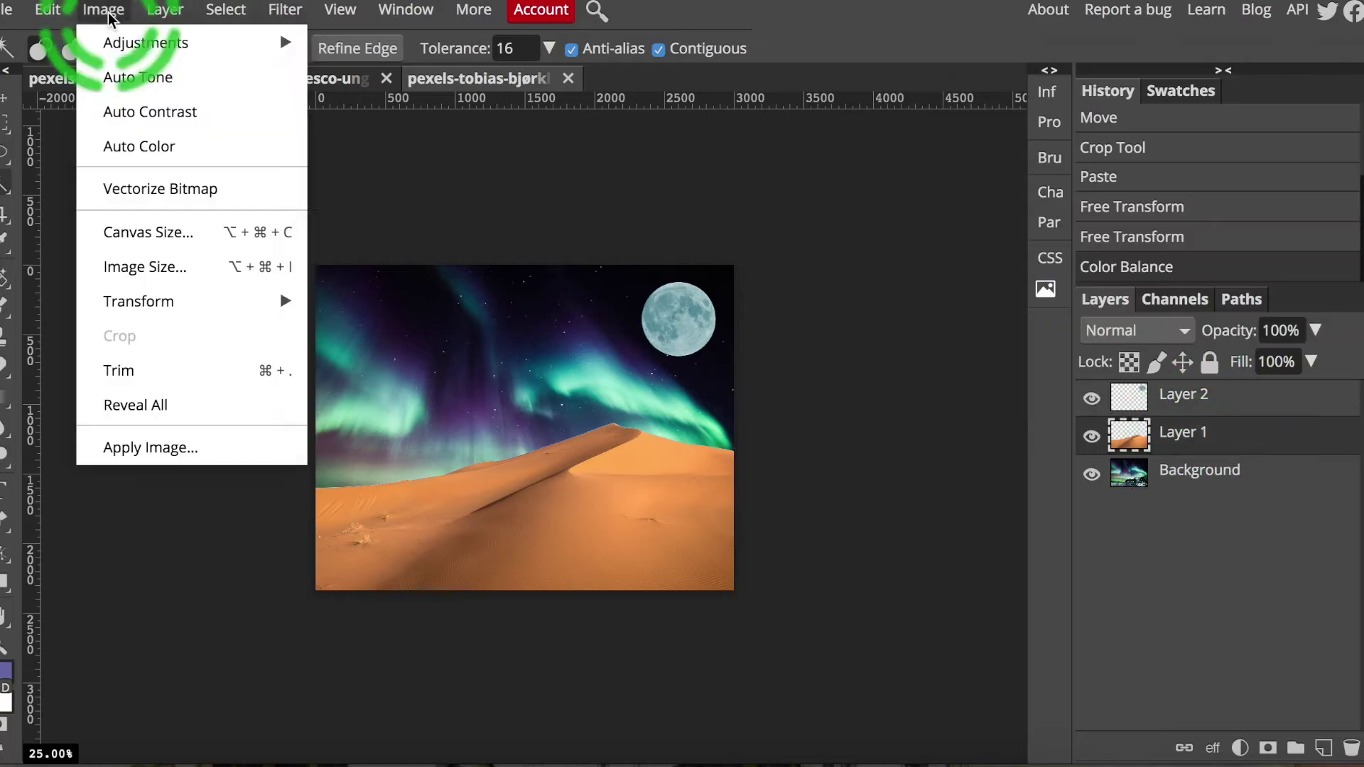
pyautogui.moveTo(145, 43)
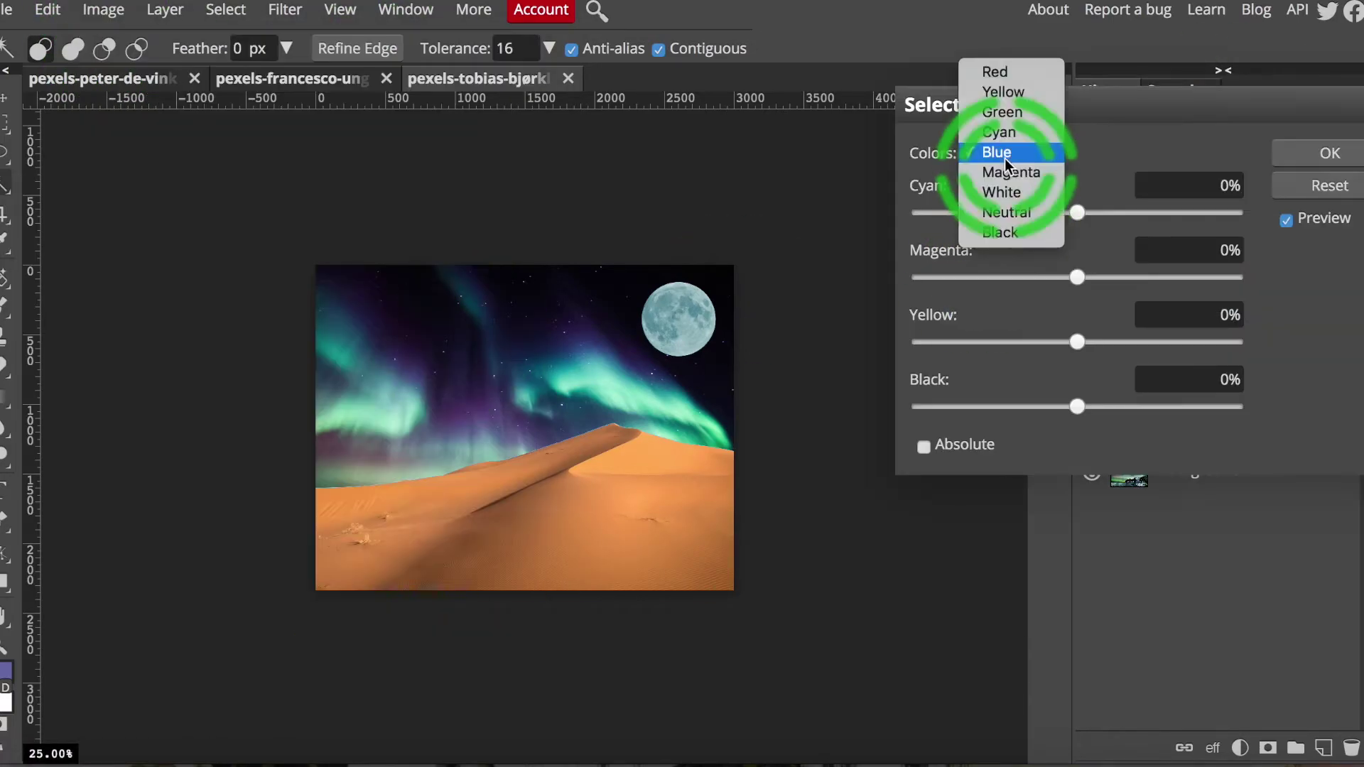
pyautogui.click(1004, 85)
pyautogui.moveTo(1079, 212); pyautogui.dragTo(1235, 213)
pyautogui.moveTo(1077, 278); pyautogui.dragTo(995, 291)
pyautogui.moveTo(1077, 342); pyautogui.dragTo(916, 343)
pyautogui.moveTo(1078, 406); pyautogui.dragTo(1013, 408)
# Raise the magenta amount for the dunes' magenta tones and apply the Selective Color adjustment.
pyautogui.click(1019, 153)
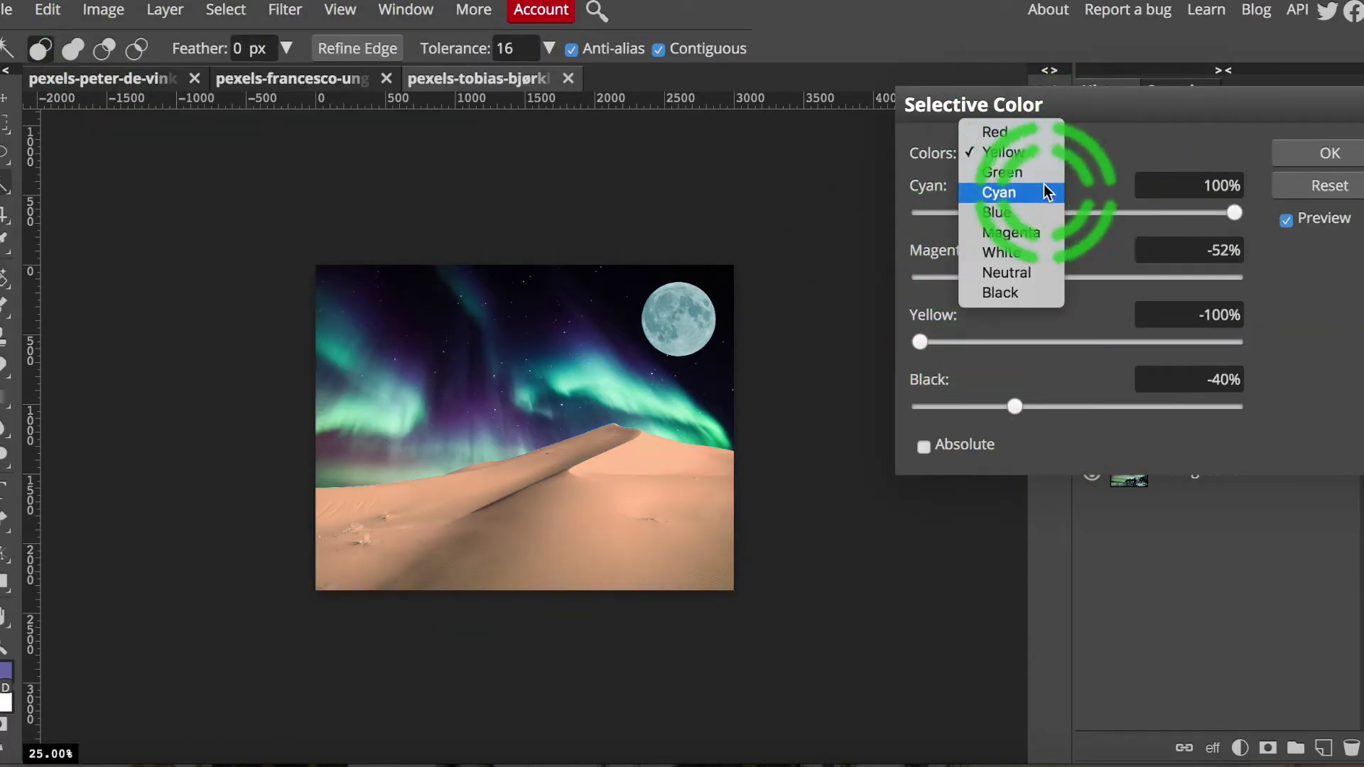
pyautogui.click(1011, 231)
pyautogui.moveTo(1076, 277); pyautogui.dragTo(1158, 308)
pyautogui.click(1338, 154)
# Apply Color Balance to the dunes layer with red 23 and blue 24 in the shadows.
pyautogui.click(103, 10)
pyautogui.moveTo(118, 45)
pyautogui.click(380, 258)
pyautogui.moveTo(1044, 328); pyautogui.dragTo(1080, 328)
pyautogui.moveTo(1044, 199); pyautogui.dragTo(1076, 203)
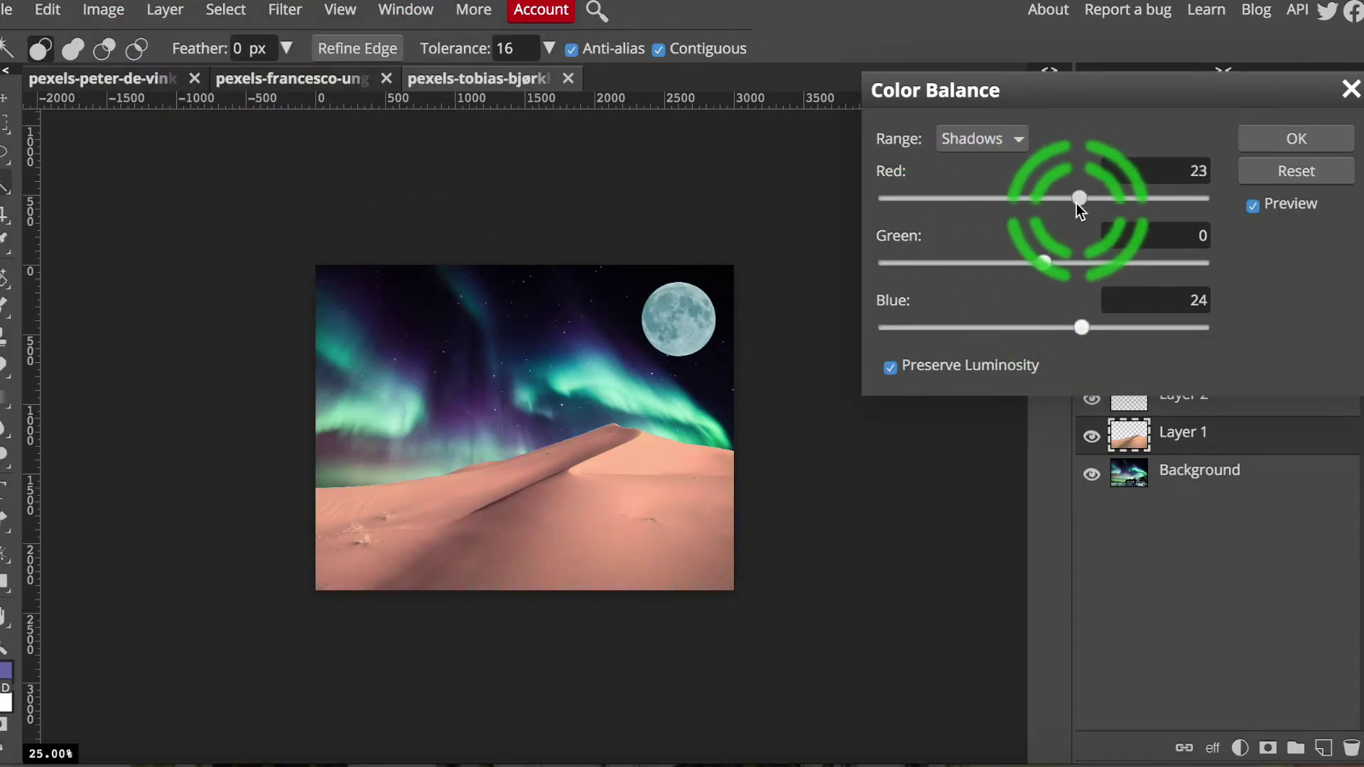
pyautogui.click(1295, 138)
pyautogui.press('super+plus')
# Open the keyboard shortcuts reference and look through its menu command, navigation and tool shortcuts.
pyautogui.click(480, 54)
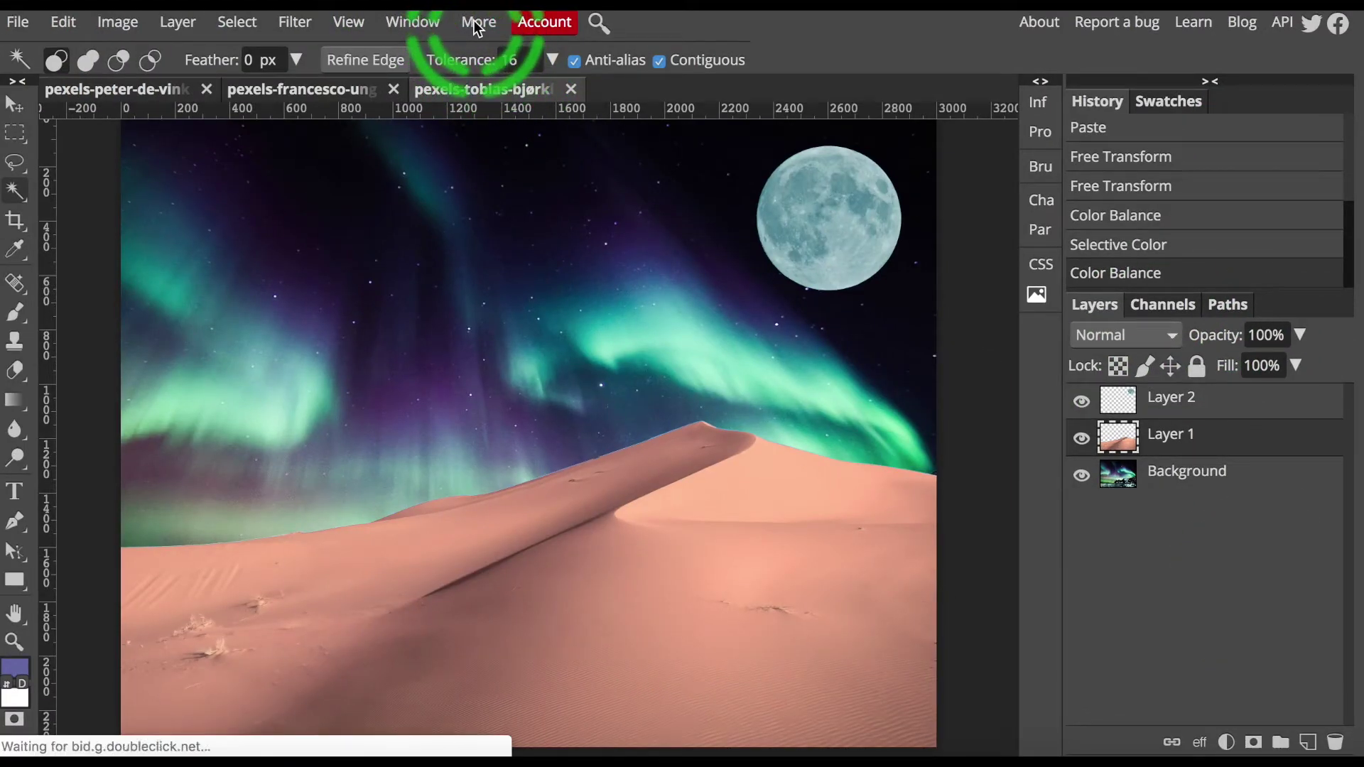
pyautogui.click(473, 20)
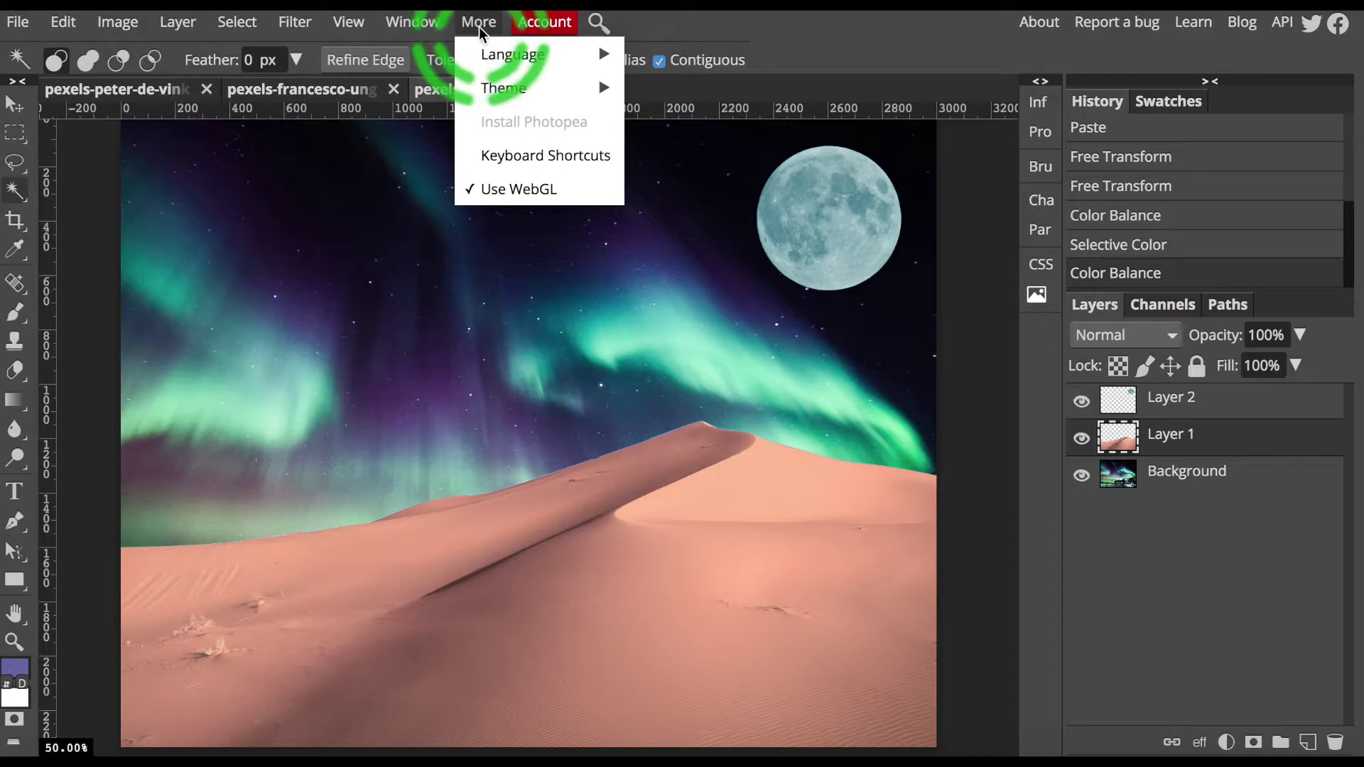
pyautogui.click(599, 158)
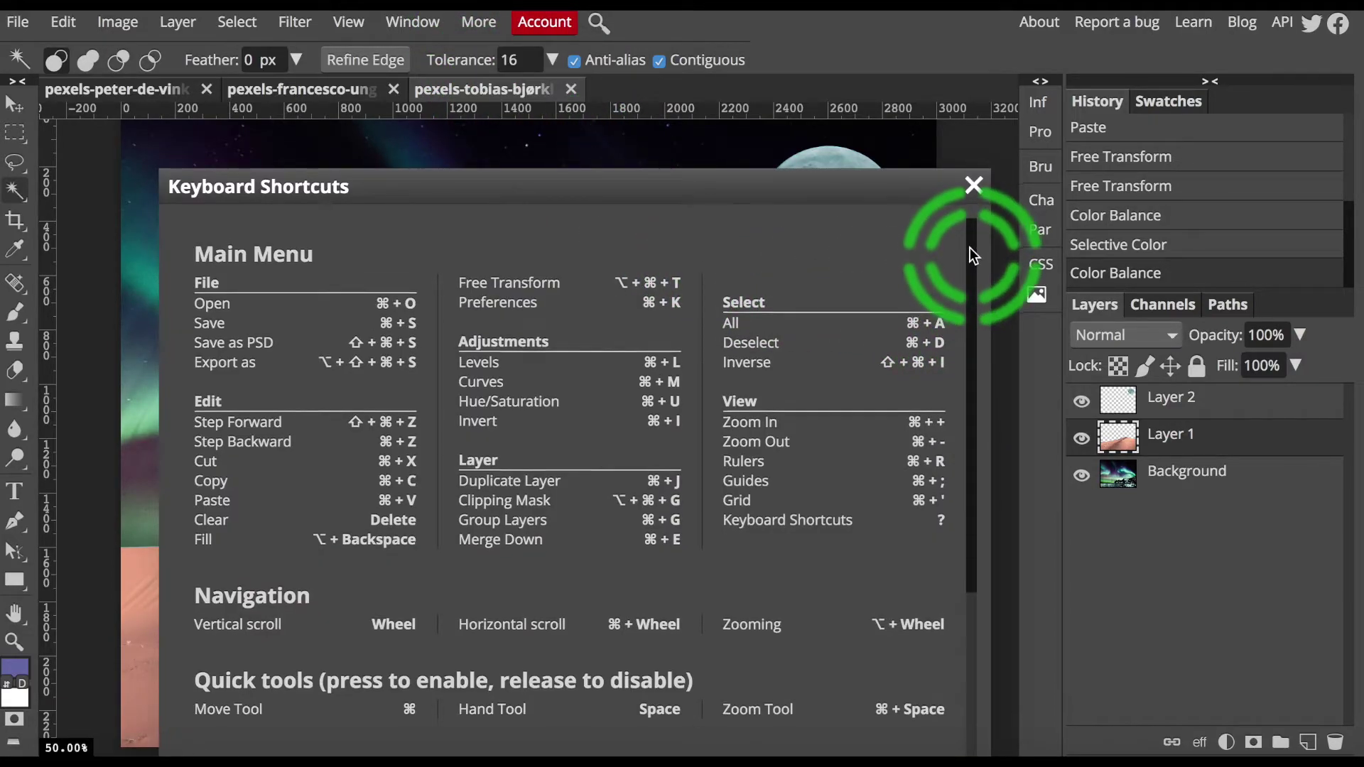
pyautogui.moveTo(970, 247); pyautogui.dragTo(957, 472)
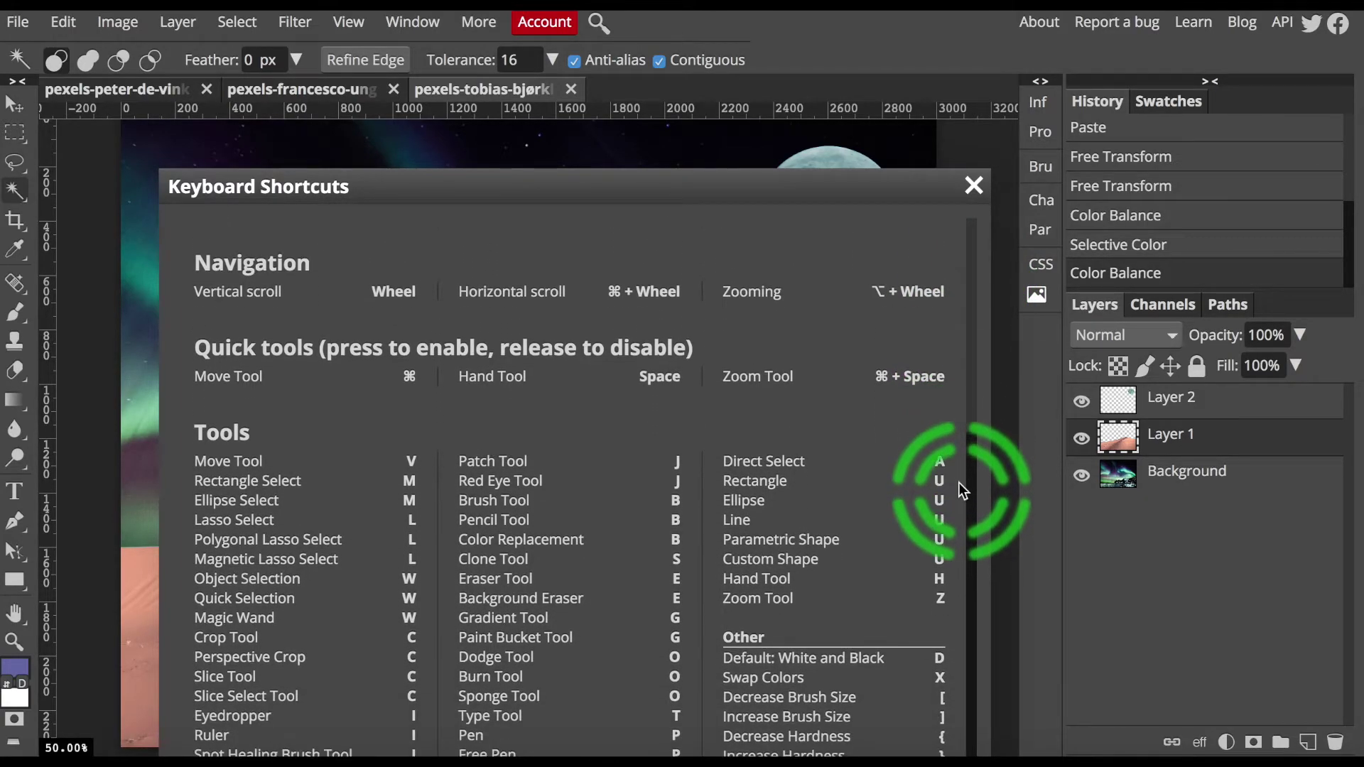
pyautogui.moveTo(957, 483); pyautogui.dragTo(968, 250)
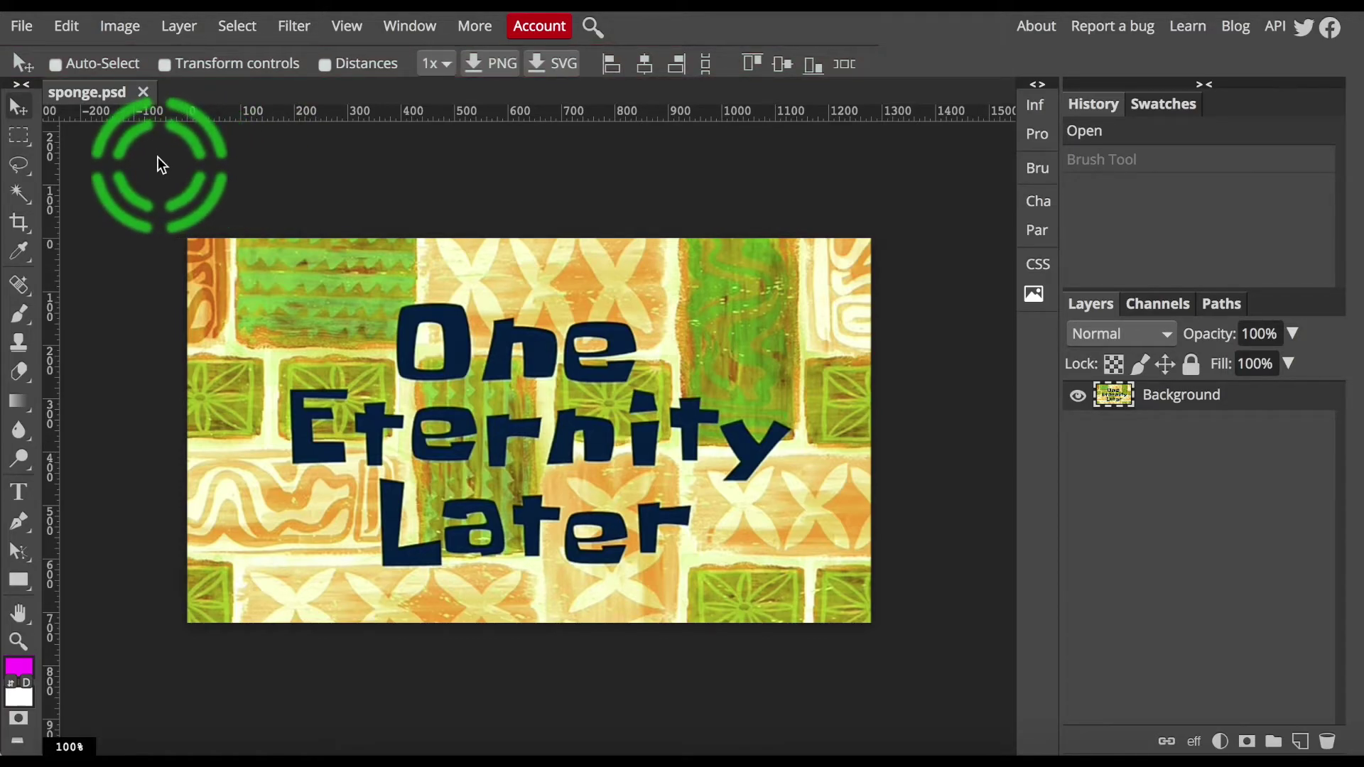
# Paint on sponge.psd with a 7 px textured magenta brush and enlarge the brush for a bigger stroke.
pyautogui.click(19, 315)
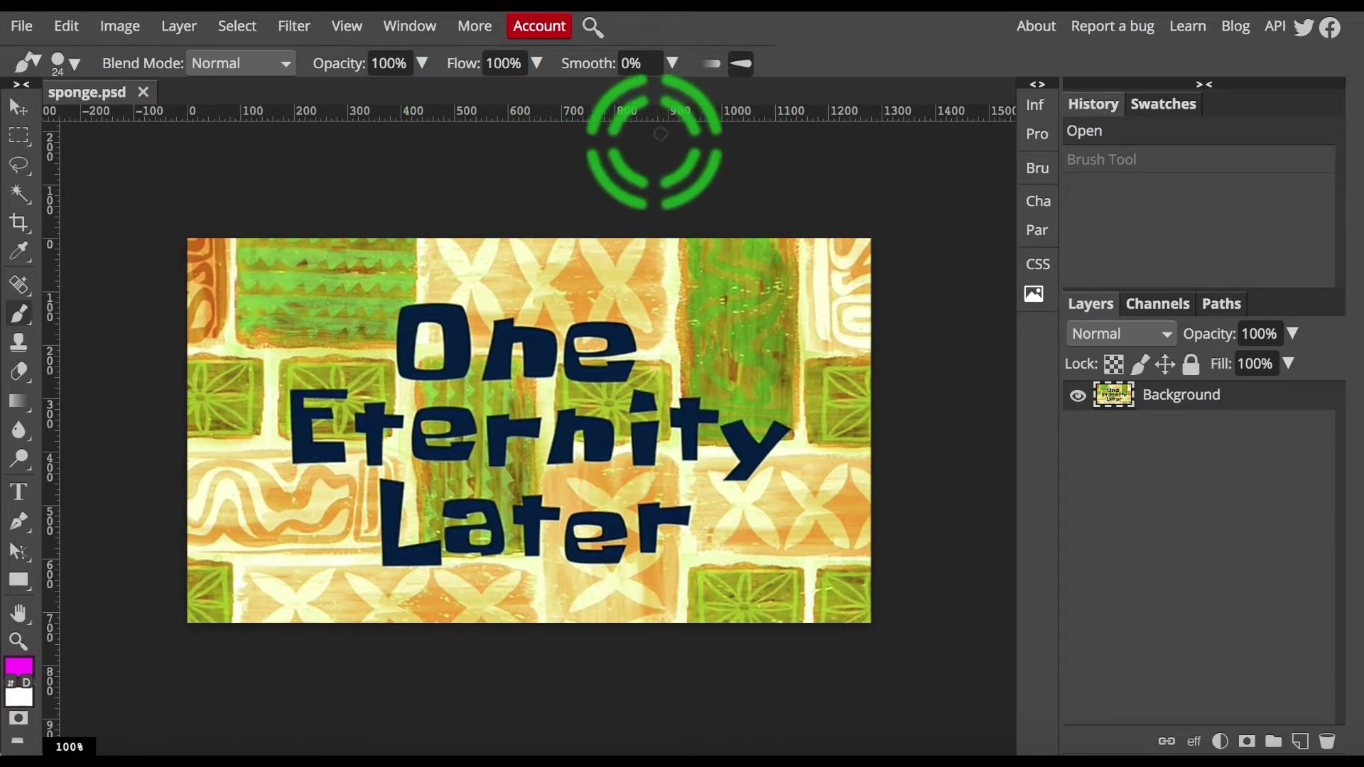
pyautogui.click(65, 63)
pyautogui.click(748, 307)
pyautogui.click(65, 63)
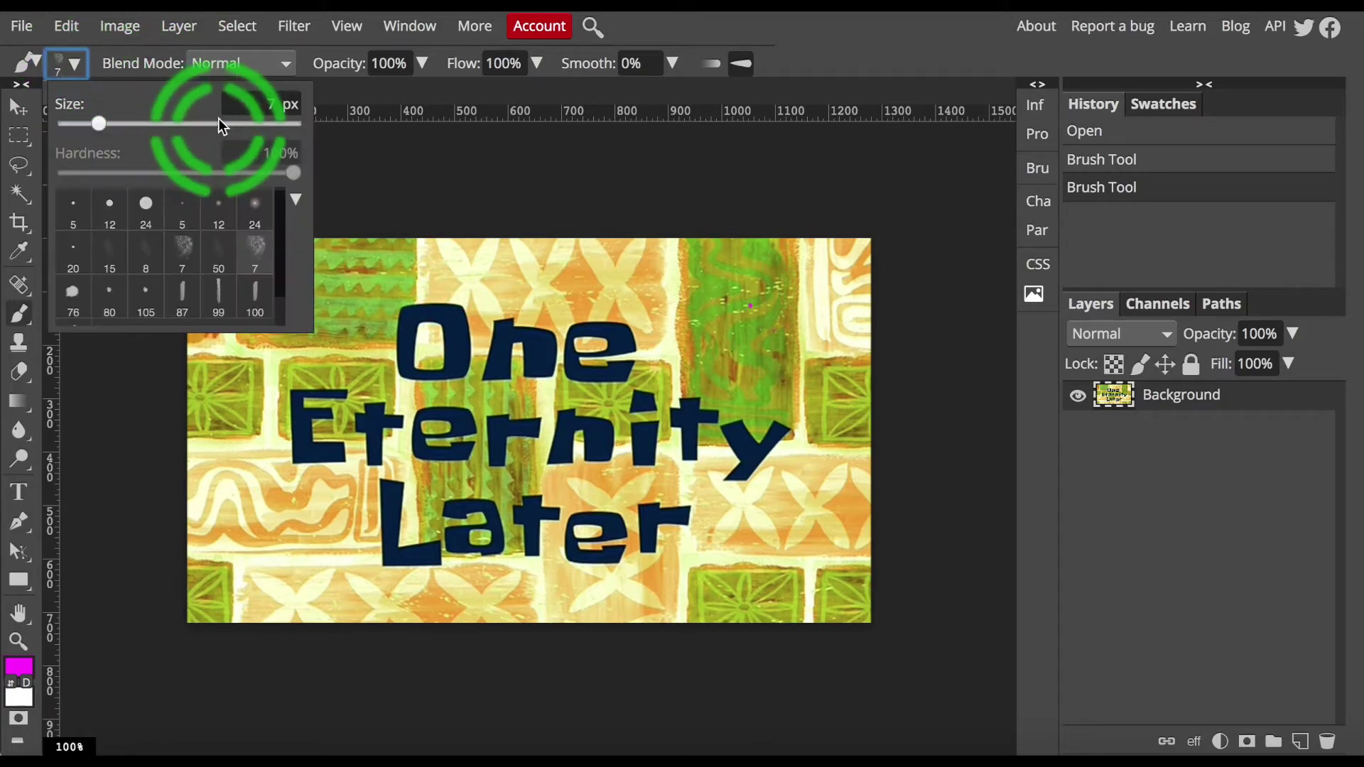
pyautogui.moveTo(219, 123); pyautogui.dragTo(250, 124)
# Stamp a hard round magenta circle about 228 px wide at the lower left and a soft one over the L of Later.
pyautogui.click(73, 68)
pyautogui.click(147, 202)
pyautogui.moveTo(207, 126)
pyautogui.mouseDown()
pyautogui.moveTo(243, 131)
pyautogui.moveTo(196, 128)
pyautogui.mouseUp()
pyautogui.click(270, 531)
pyautogui.click(74, 64)
pyautogui.click(405, 529)
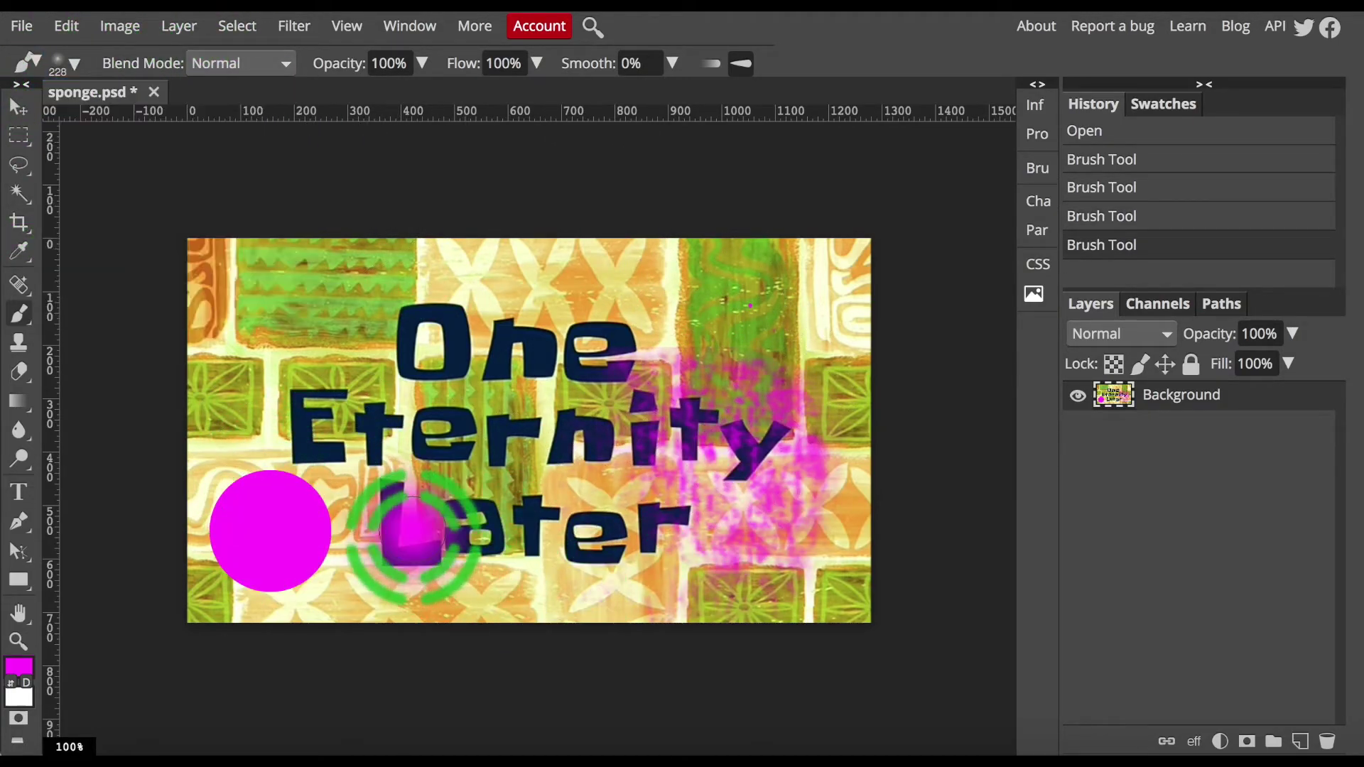
# Adjust the brush's hardness and size, and open its opacity setting.
pyautogui.click(74, 64)
pyautogui.click(179, 171)
pyautogui.click(171, 125)
pyautogui.click(422, 64)
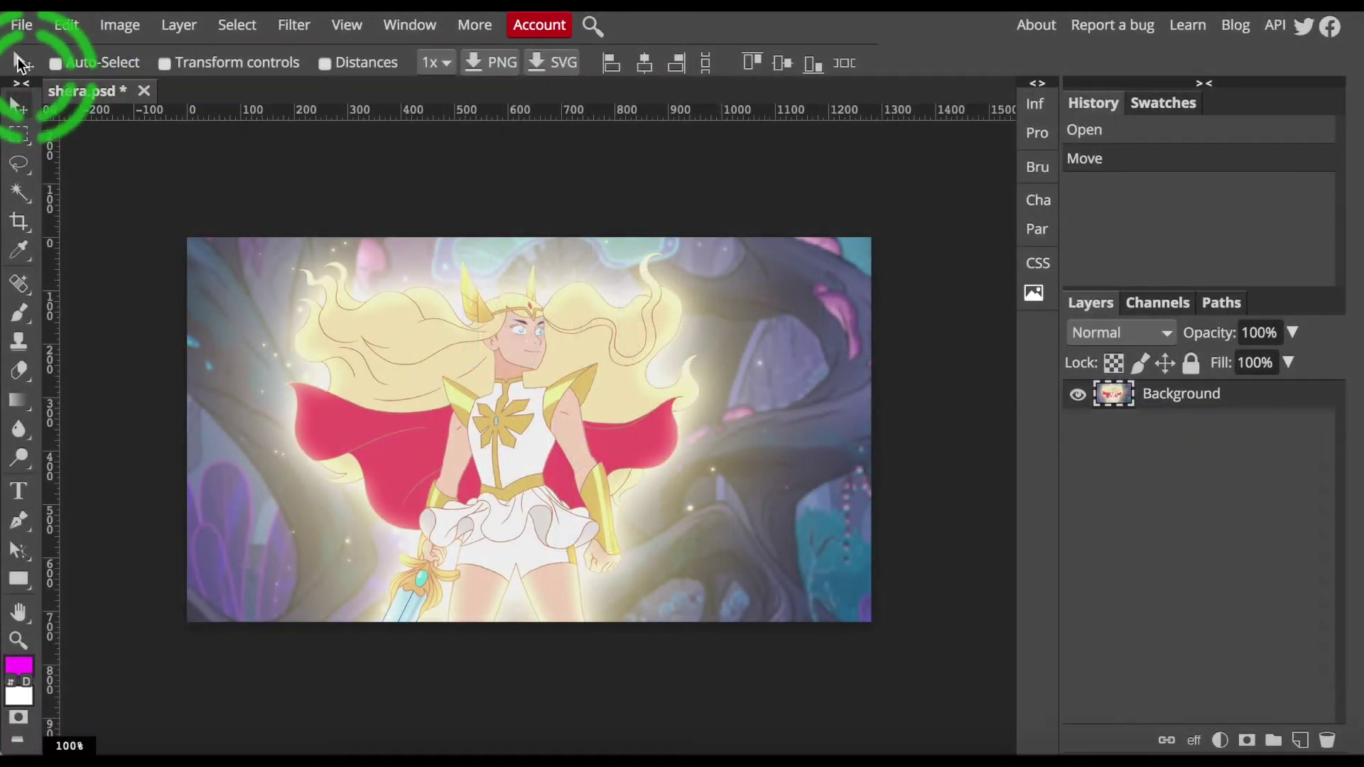
pyautogui.click(21, 26)
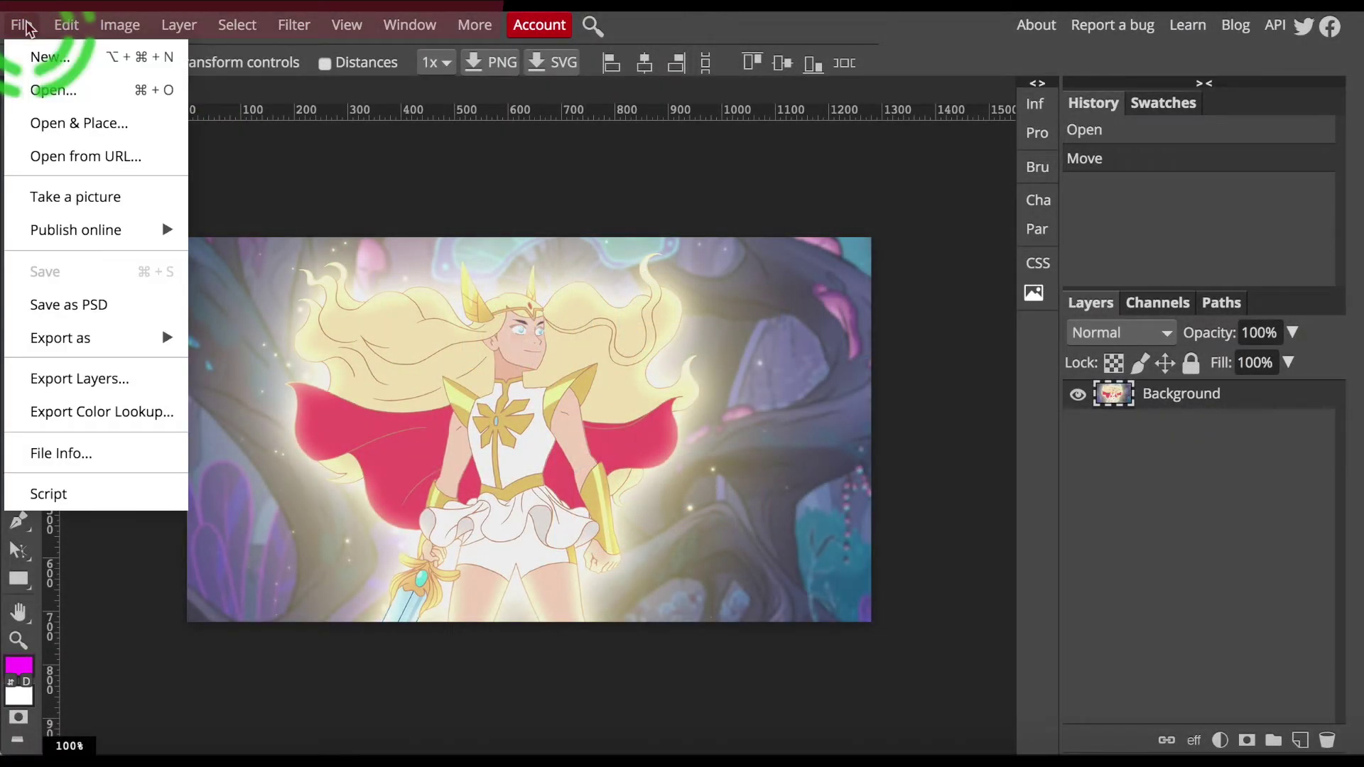
pyautogui.click(66, 25)
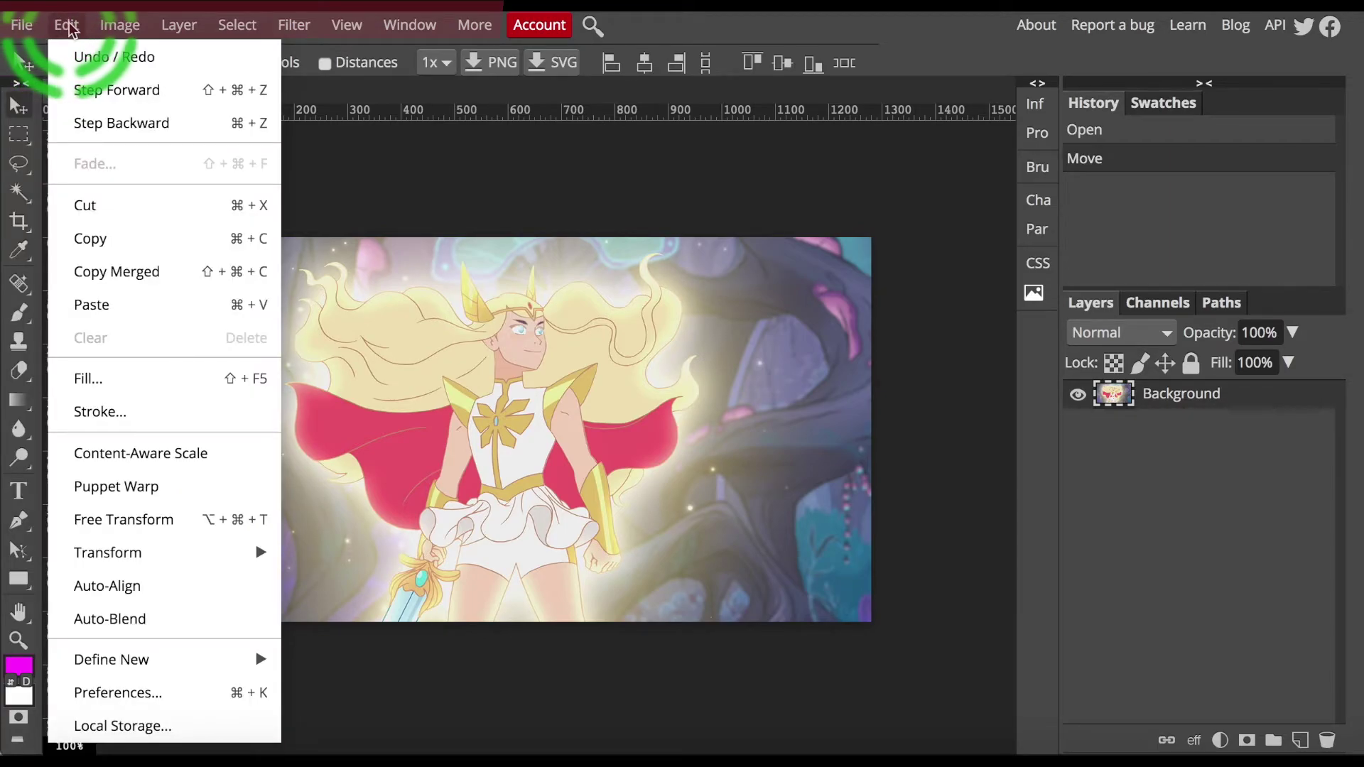
# Apply a Selective Color adjustment to the reds of shera.psd with Magenta at 100%, Yellow at -27% and Black at 100%.
pyautogui.click(121, 25)
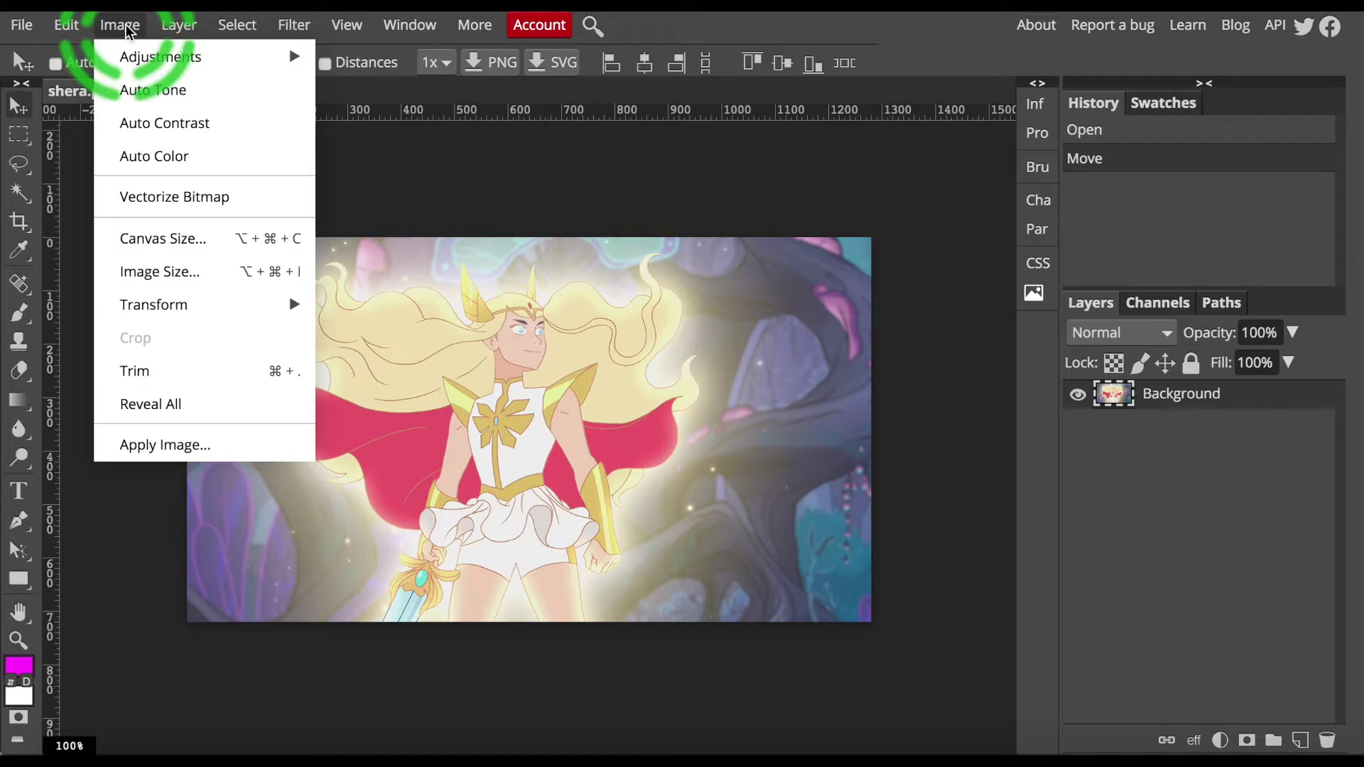
pyautogui.click(149, 56)
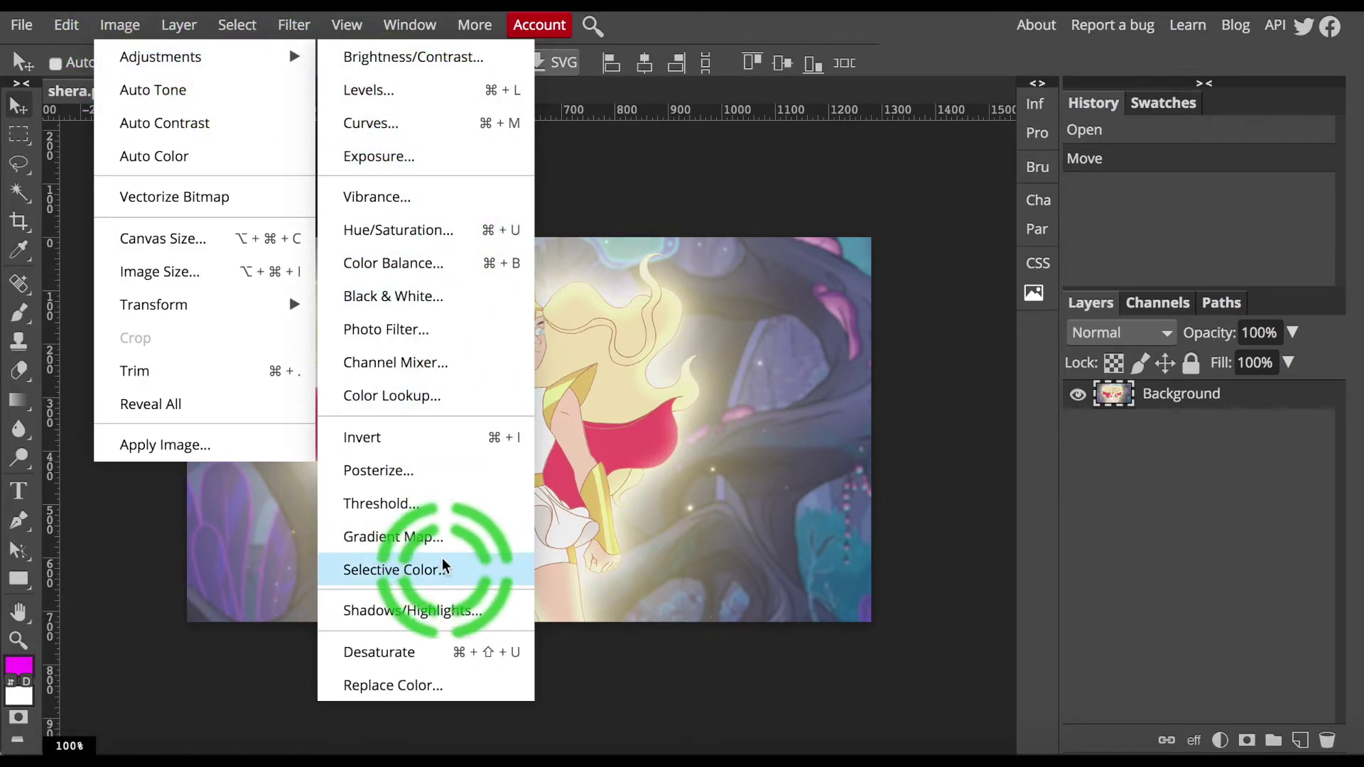
pyautogui.click(441, 567)
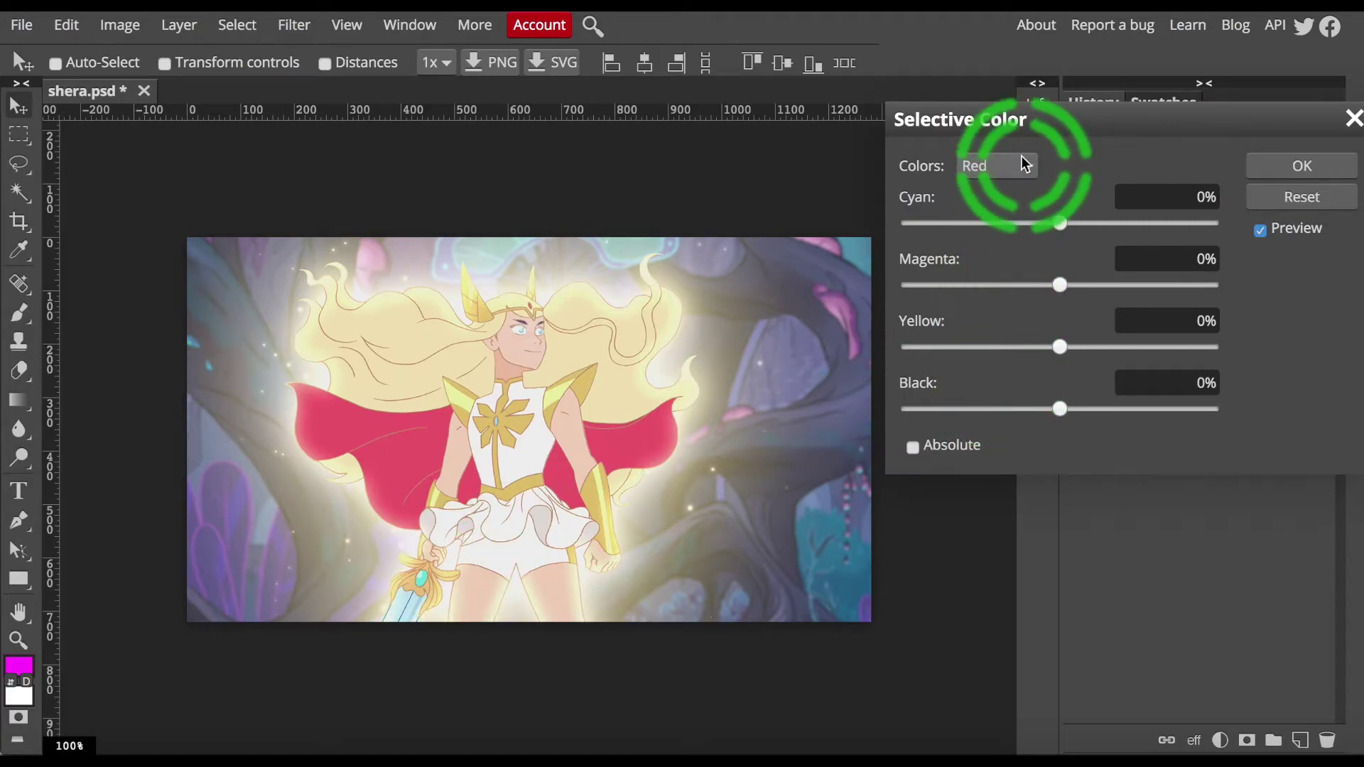
pyautogui.moveTo(1060, 285); pyautogui.dragTo(1247, 287)
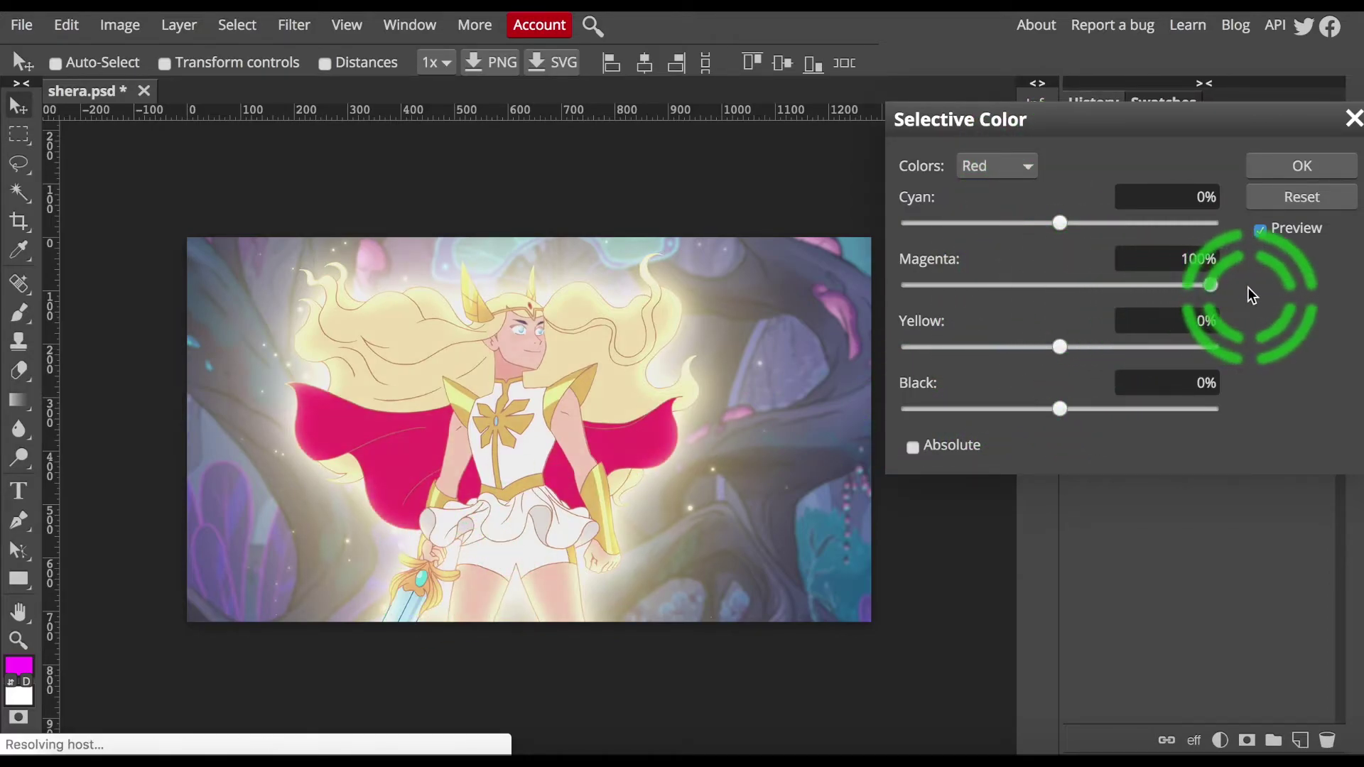
pyautogui.moveTo(1055, 407); pyautogui.dragTo(1311, 413)
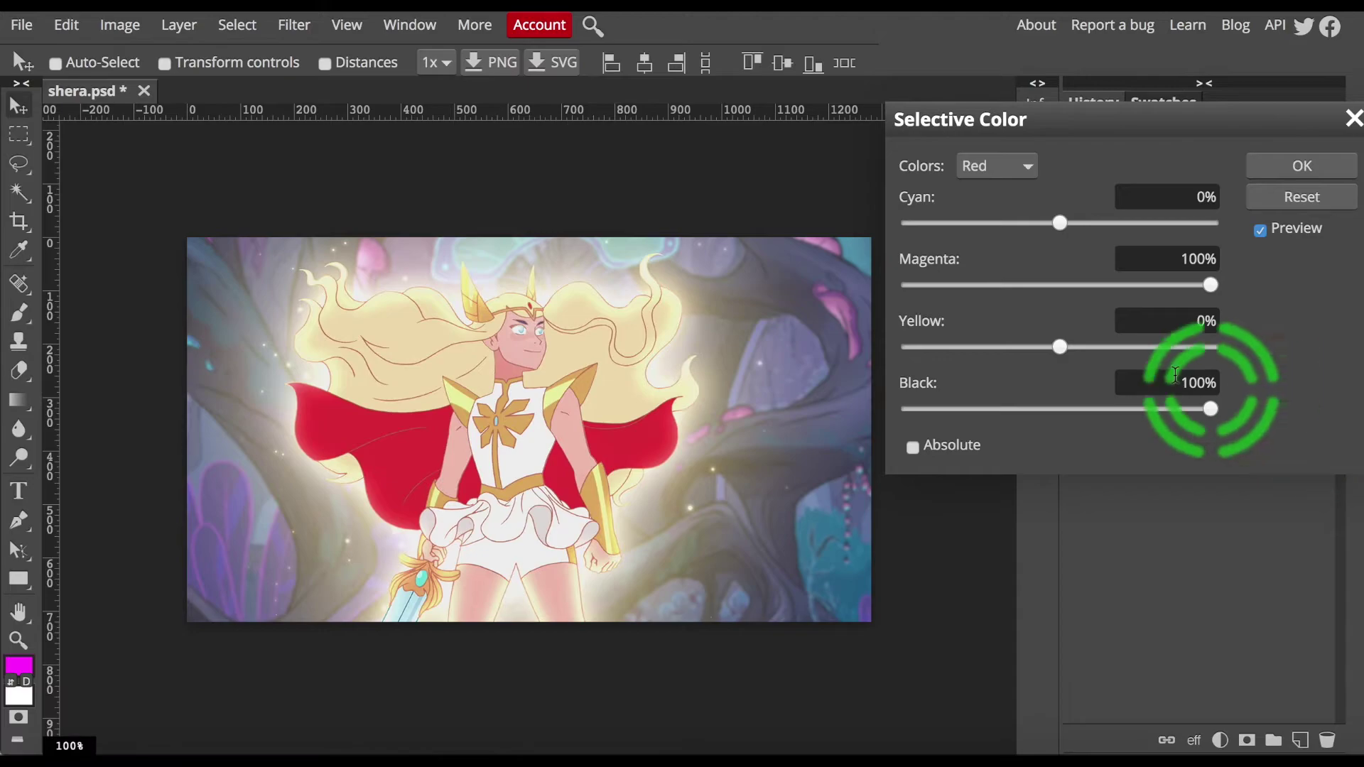
pyautogui.moveTo(1055, 354); pyautogui.dragTo(1041, 355)
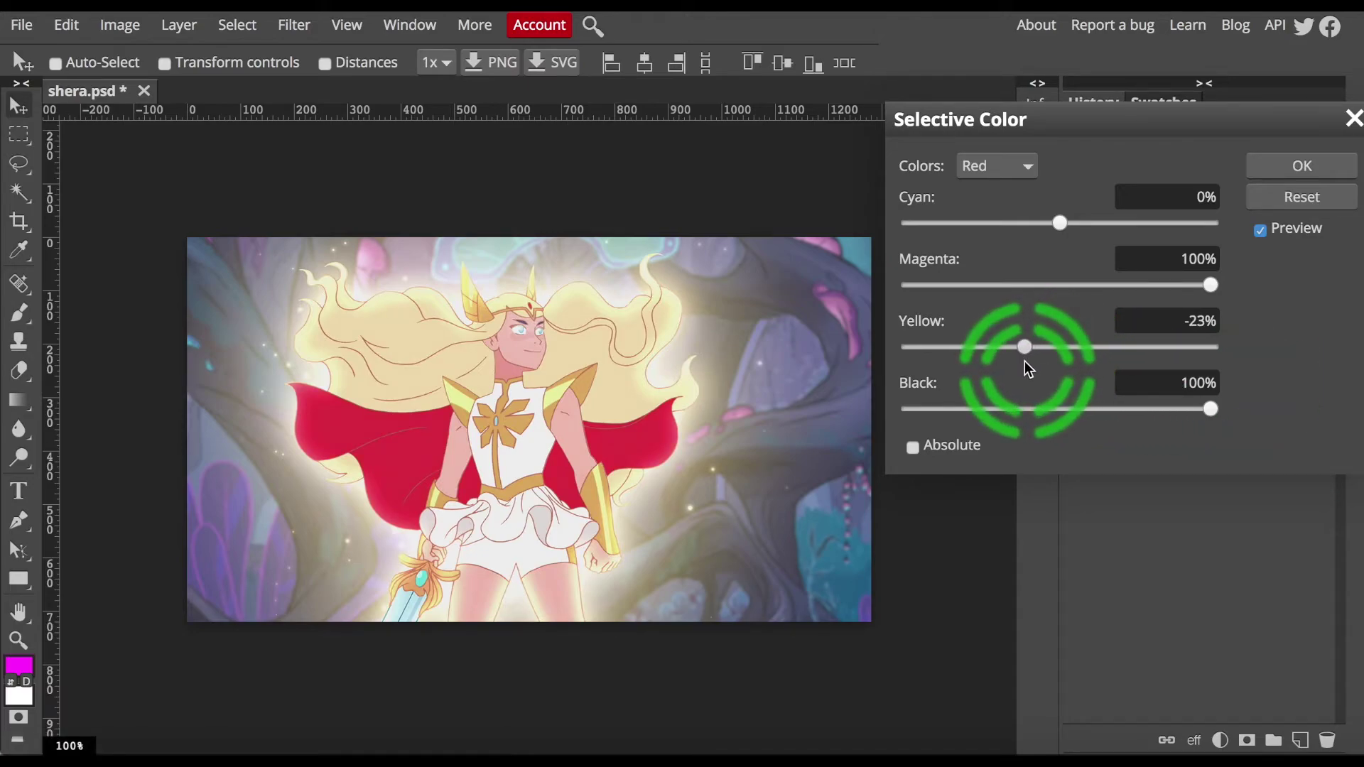
pyautogui.moveTo(1025, 363); pyautogui.dragTo(1017, 361)
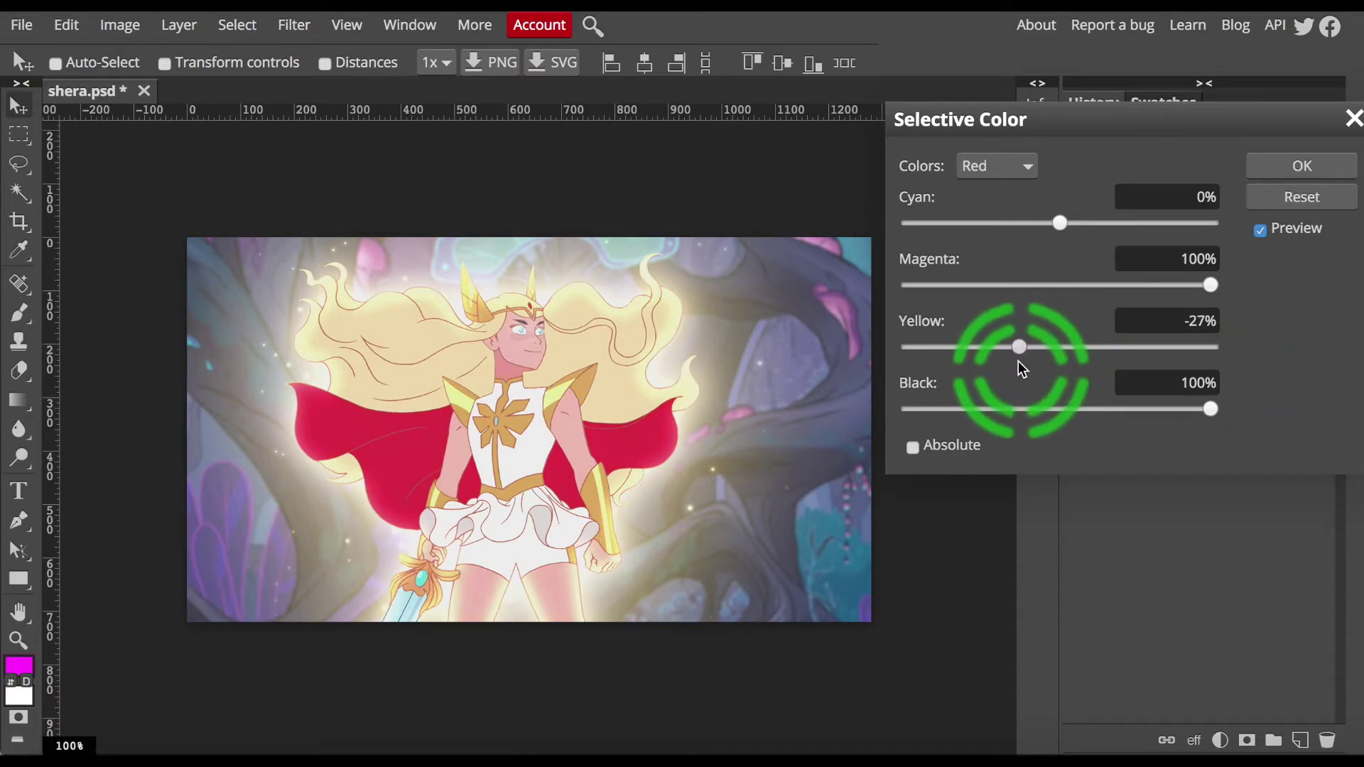
pyautogui.click(1269, 172)
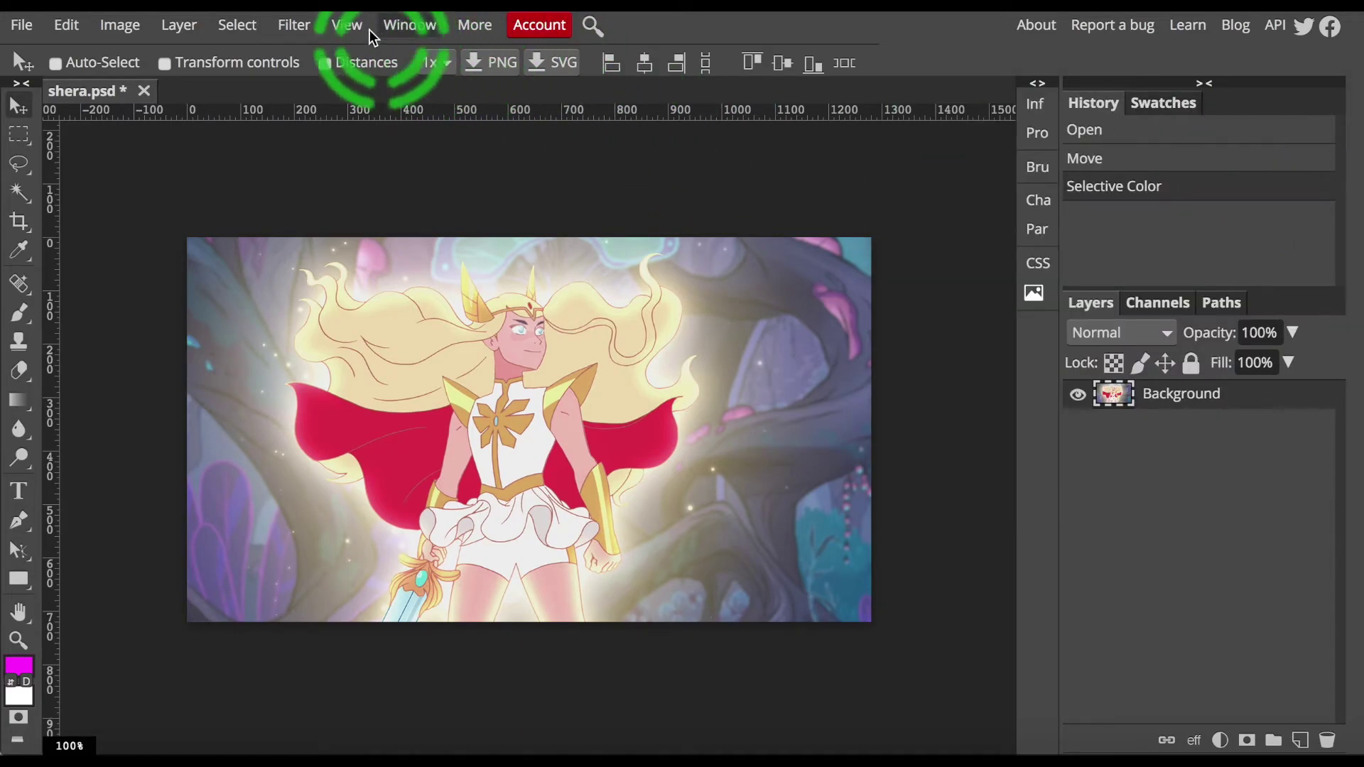
pyautogui.click(169, 31)
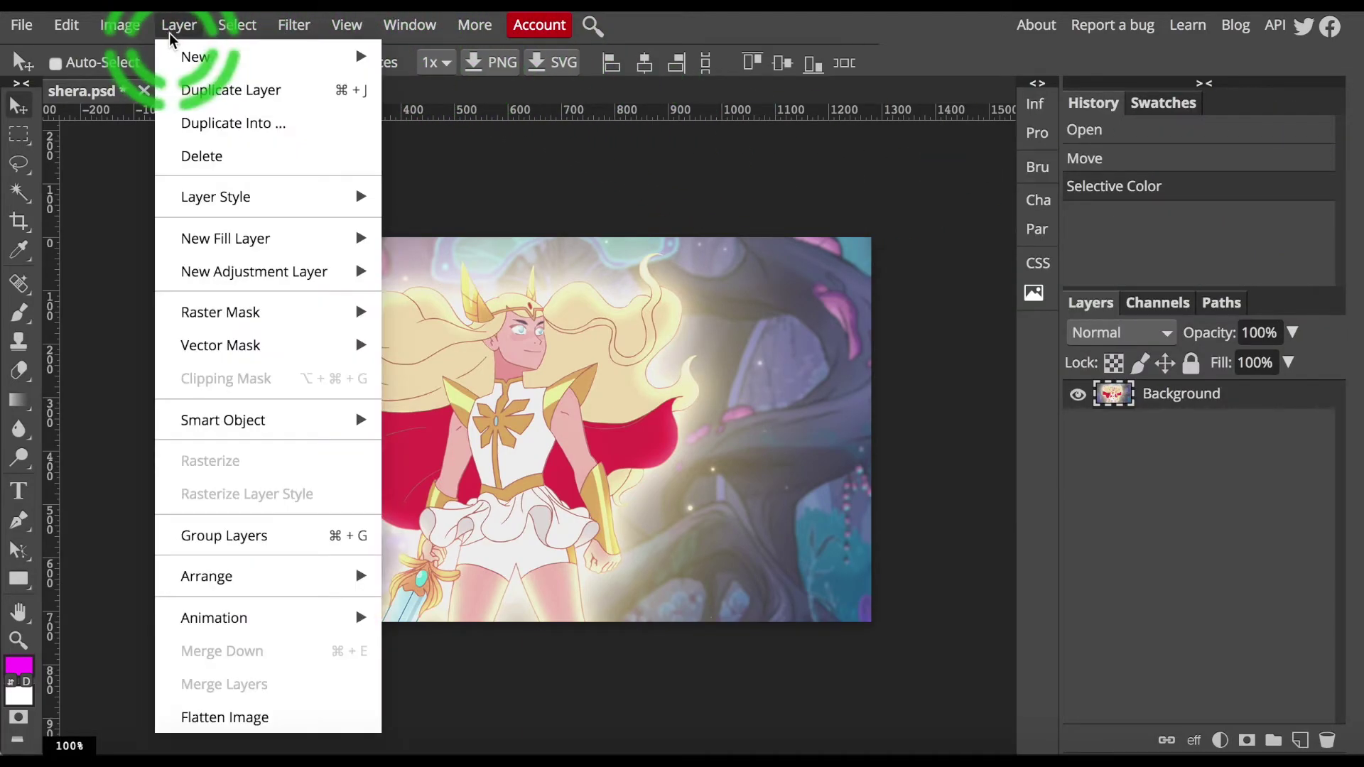
pyautogui.click(230, 30)
pyautogui.click(293, 27)
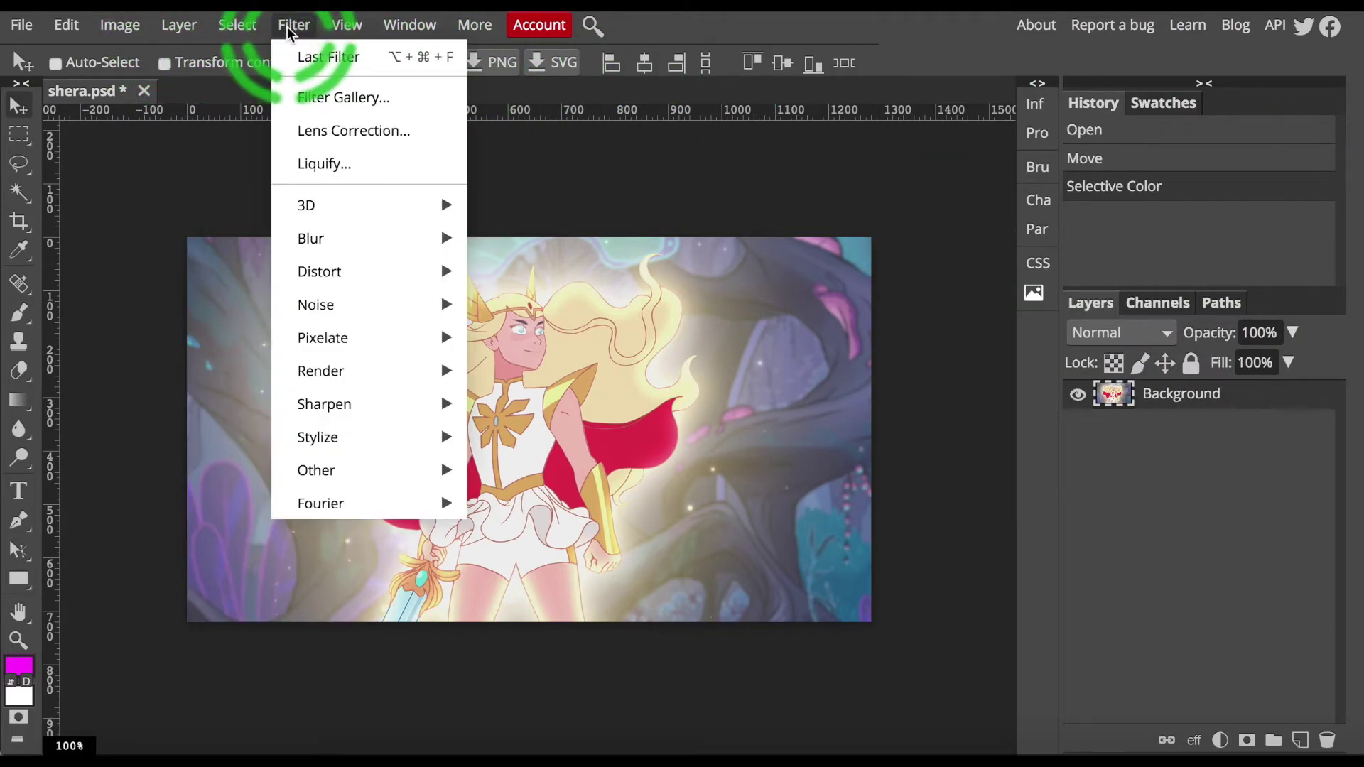
pyautogui.click(347, 339)
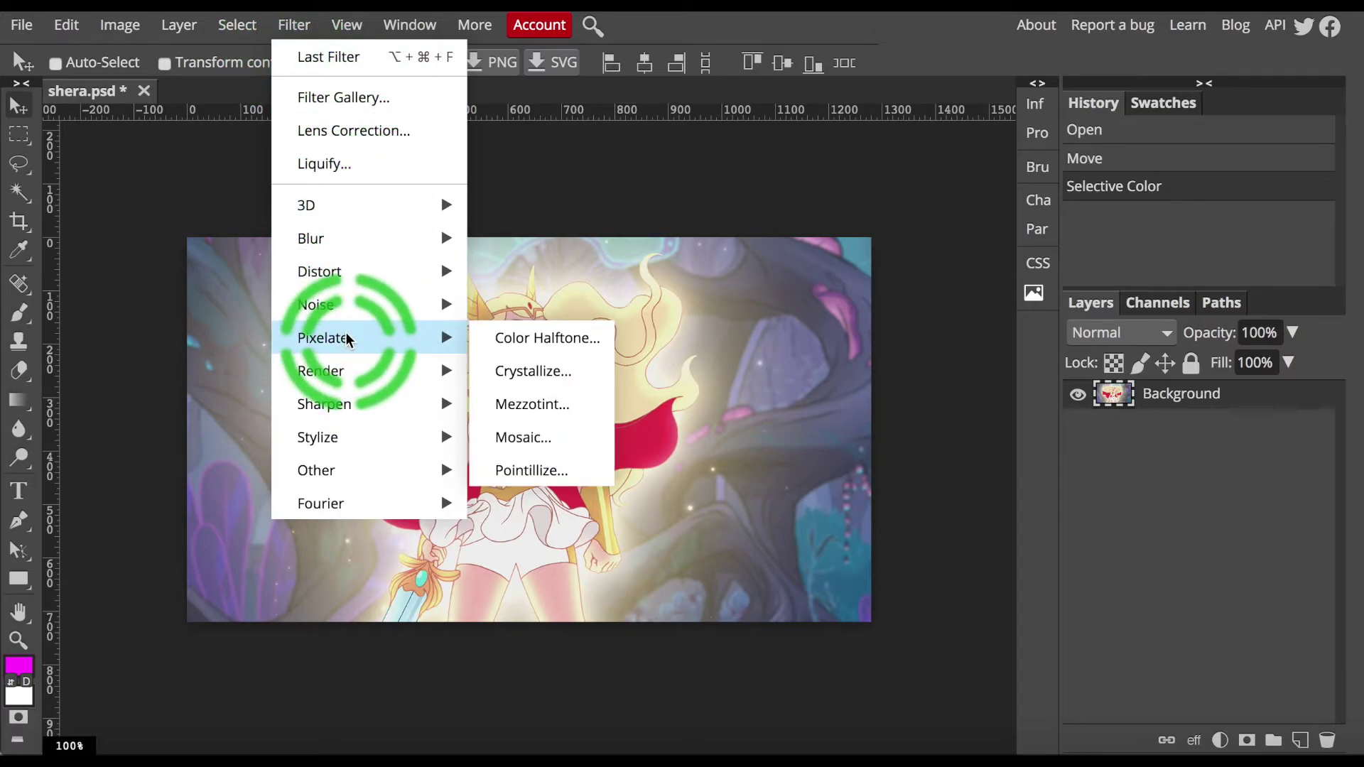
pyautogui.click(321, 271)
pyautogui.click(532, 372)
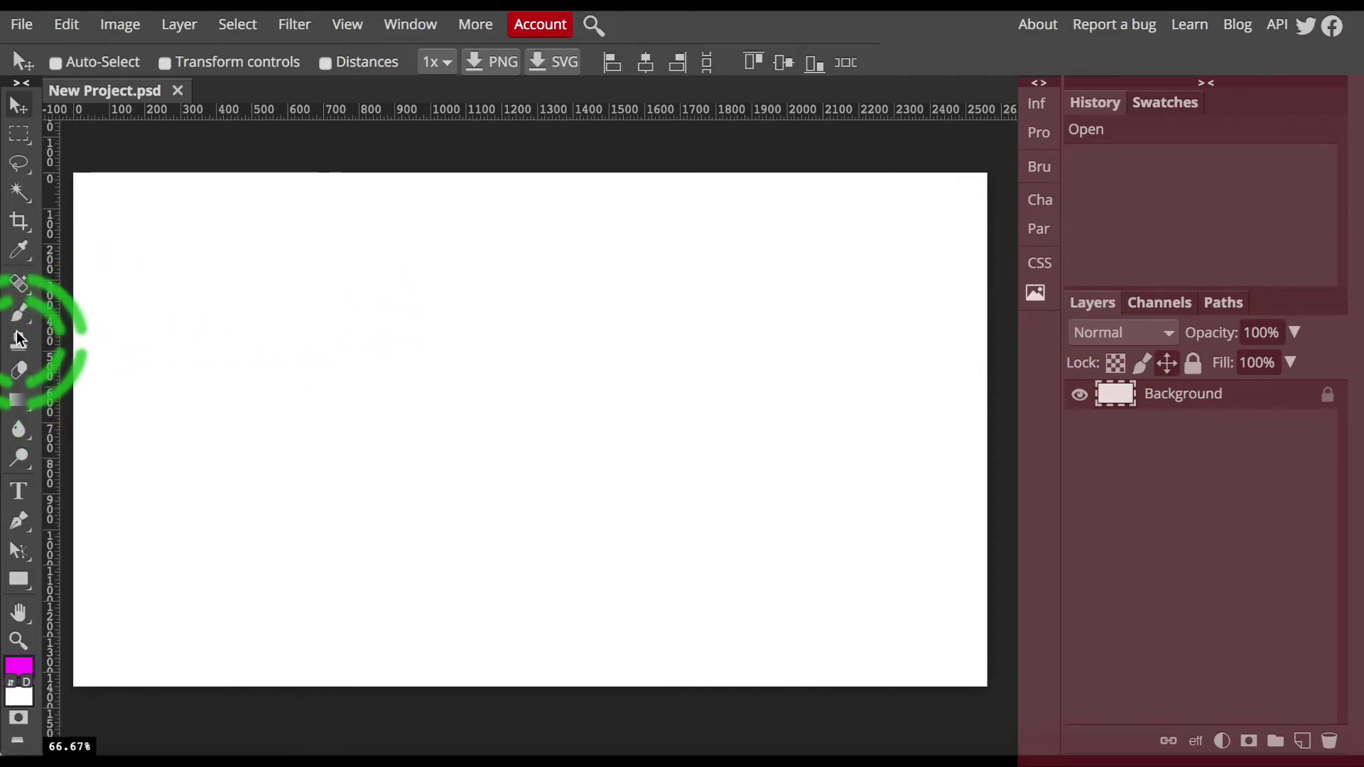
# Paint a vertical magenta stroke near the canvas's left edge with the 127 px brush, and a dotted one beside it with 91% spacing.
pyautogui.click(20, 312)
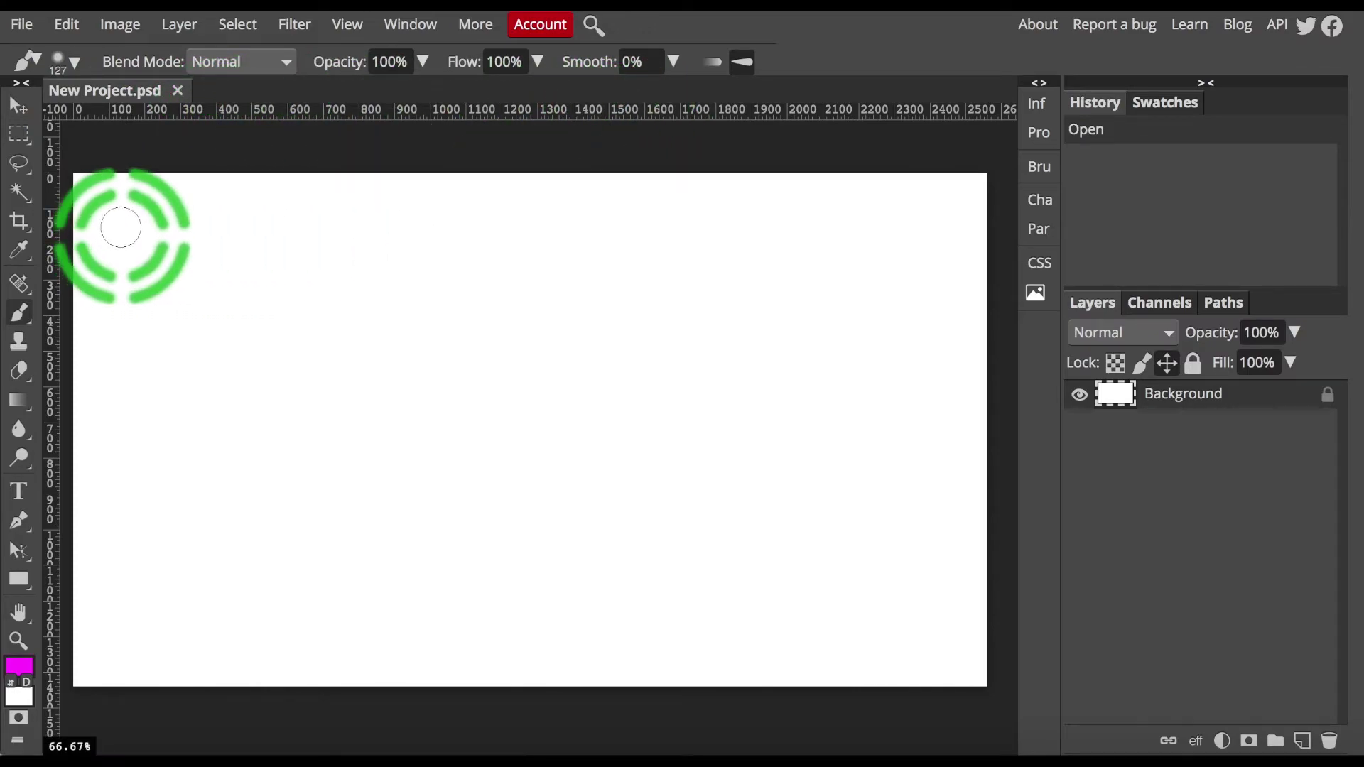
pyautogui.moveTo(121, 227); pyautogui.dragTo(133, 628)
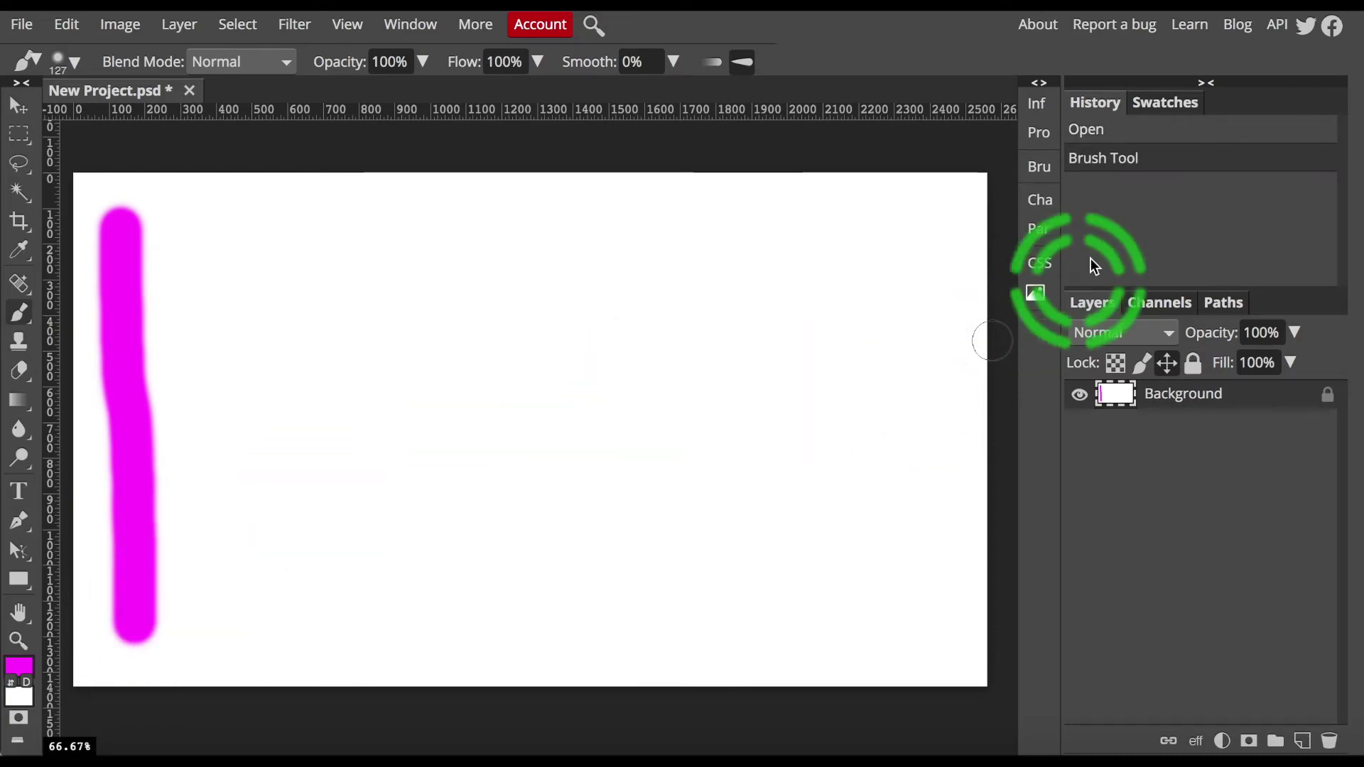
pyautogui.click(1039, 169)
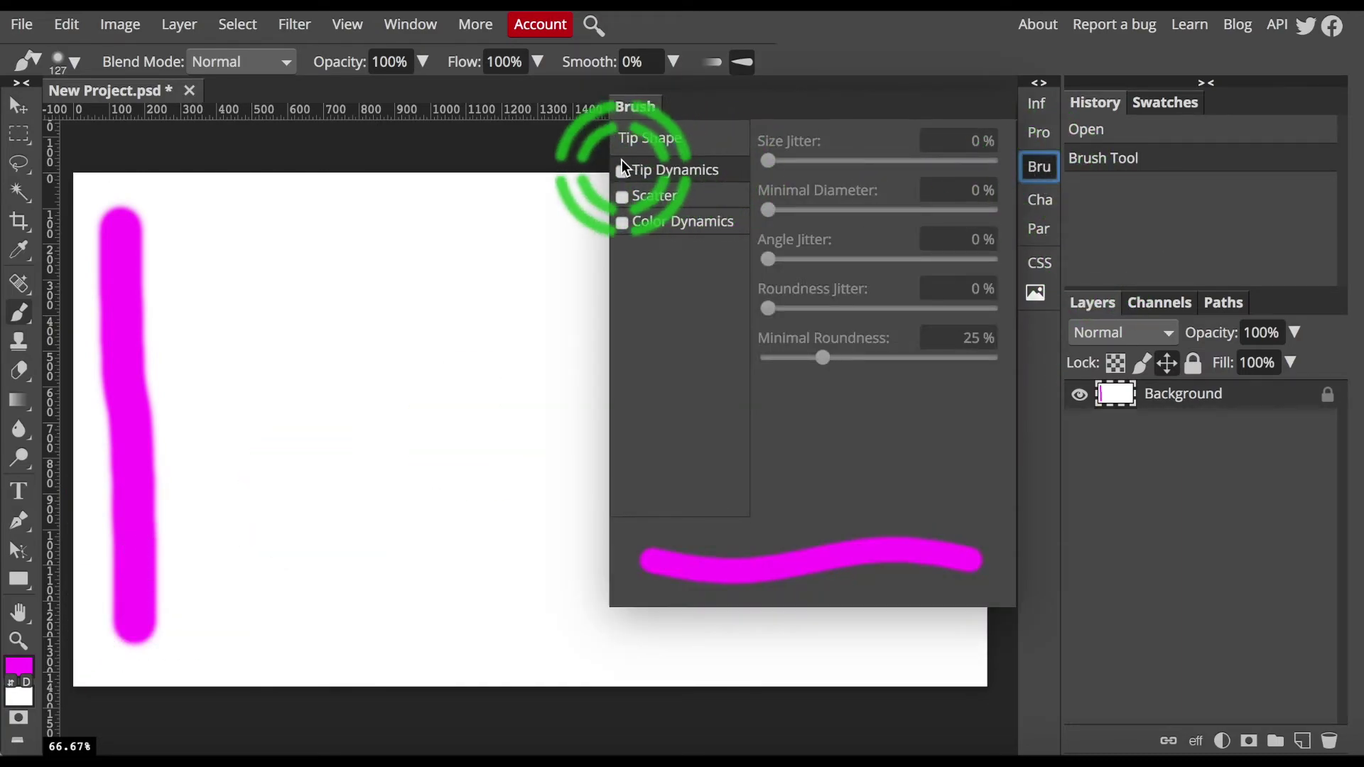
pyautogui.click(657, 137)
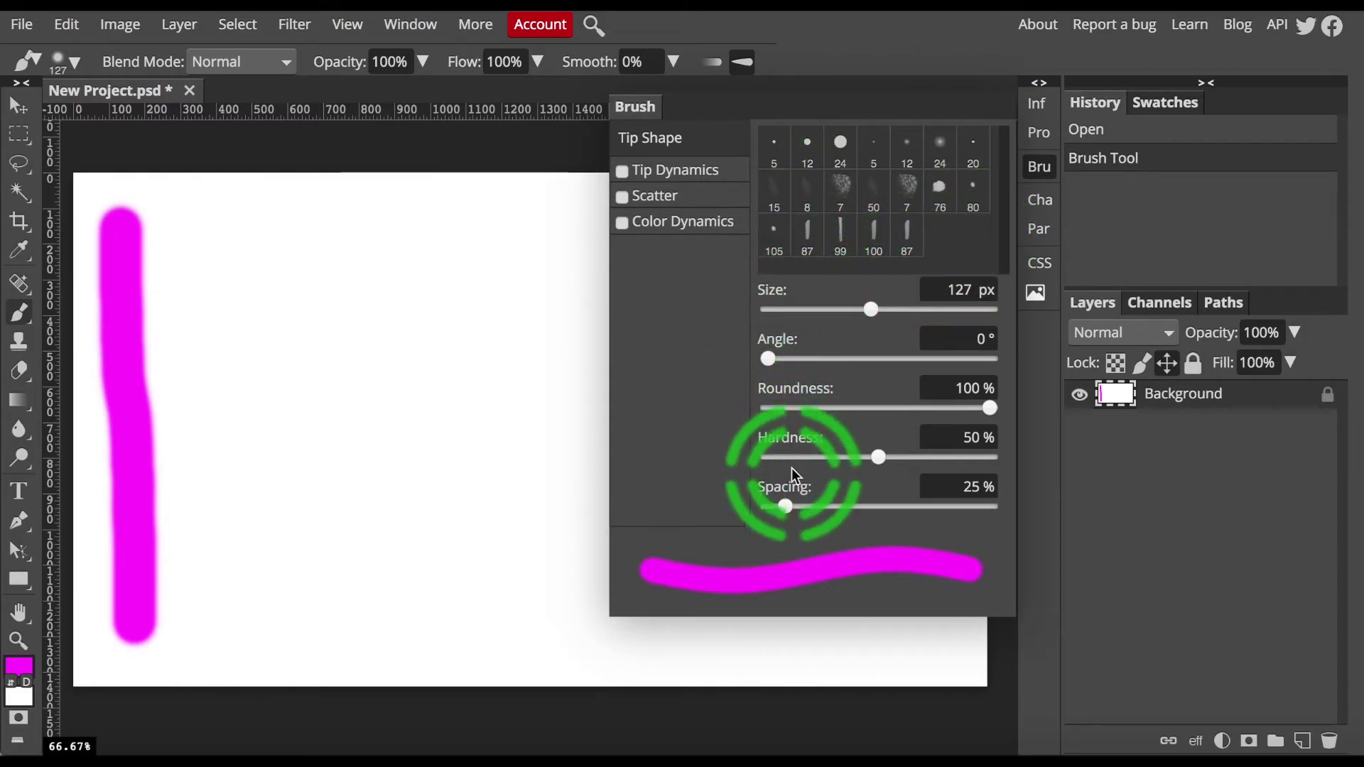
pyautogui.moveTo(782, 504)
pyautogui.mouseDown()
pyautogui.moveTo(854, 505)
pyautogui.moveTo(833, 509)
pyautogui.mouseUp()
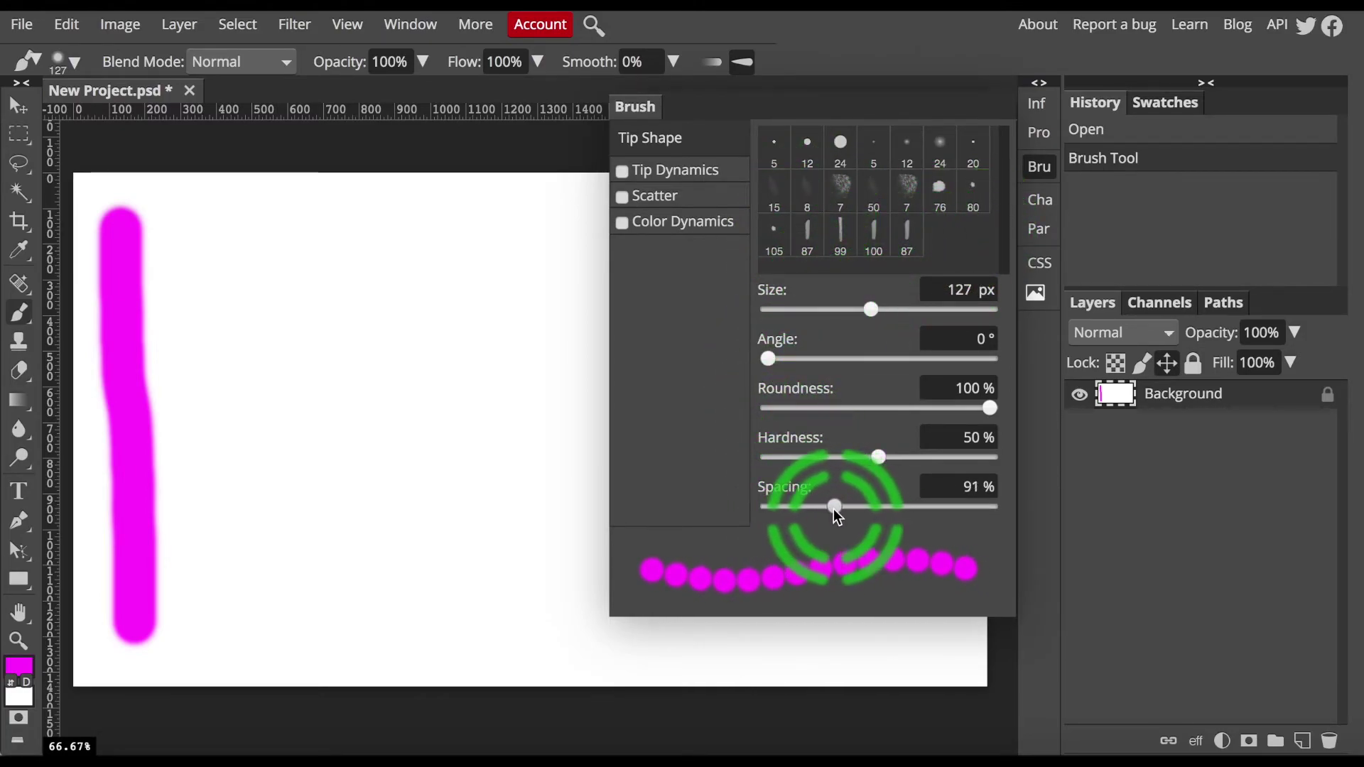
pyautogui.moveTo(220, 233); pyautogui.dragTo(212, 625)
# Enable the brush's Tip Dynamics with 83% size jitter and paint a third vertical stroke beside the dotted one.
pyautogui.click(625, 171)
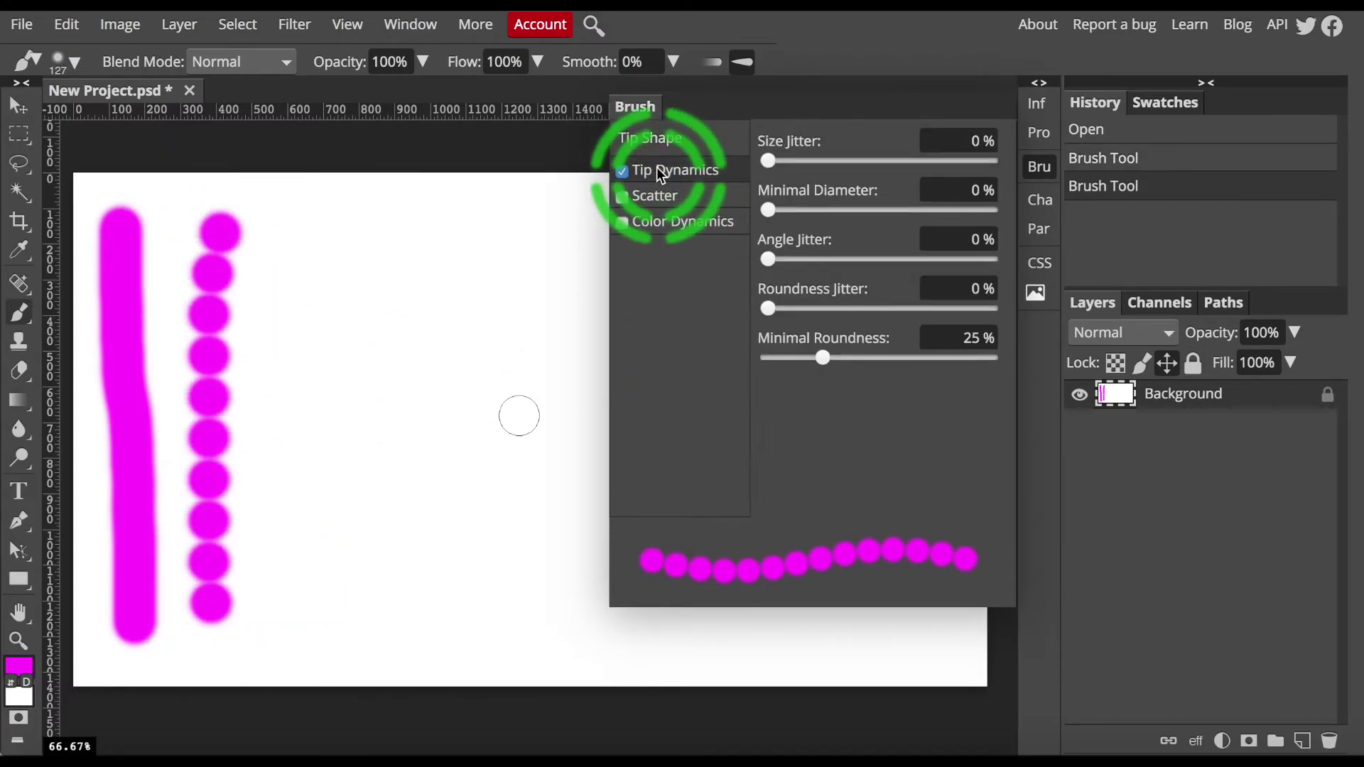
pyautogui.moveTo(811, 161); pyautogui.dragTo(927, 160)
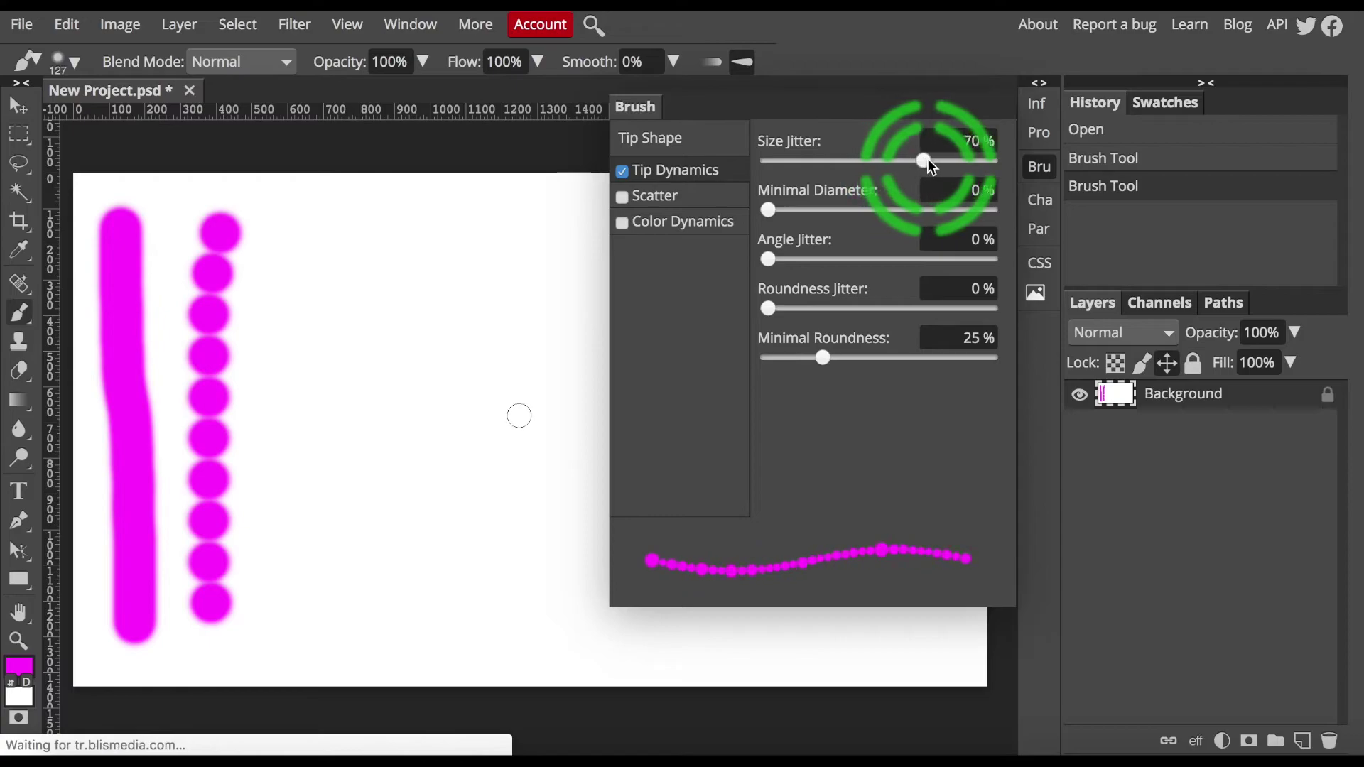
pyautogui.moveTo(283, 214); pyautogui.dragTo(284, 605)
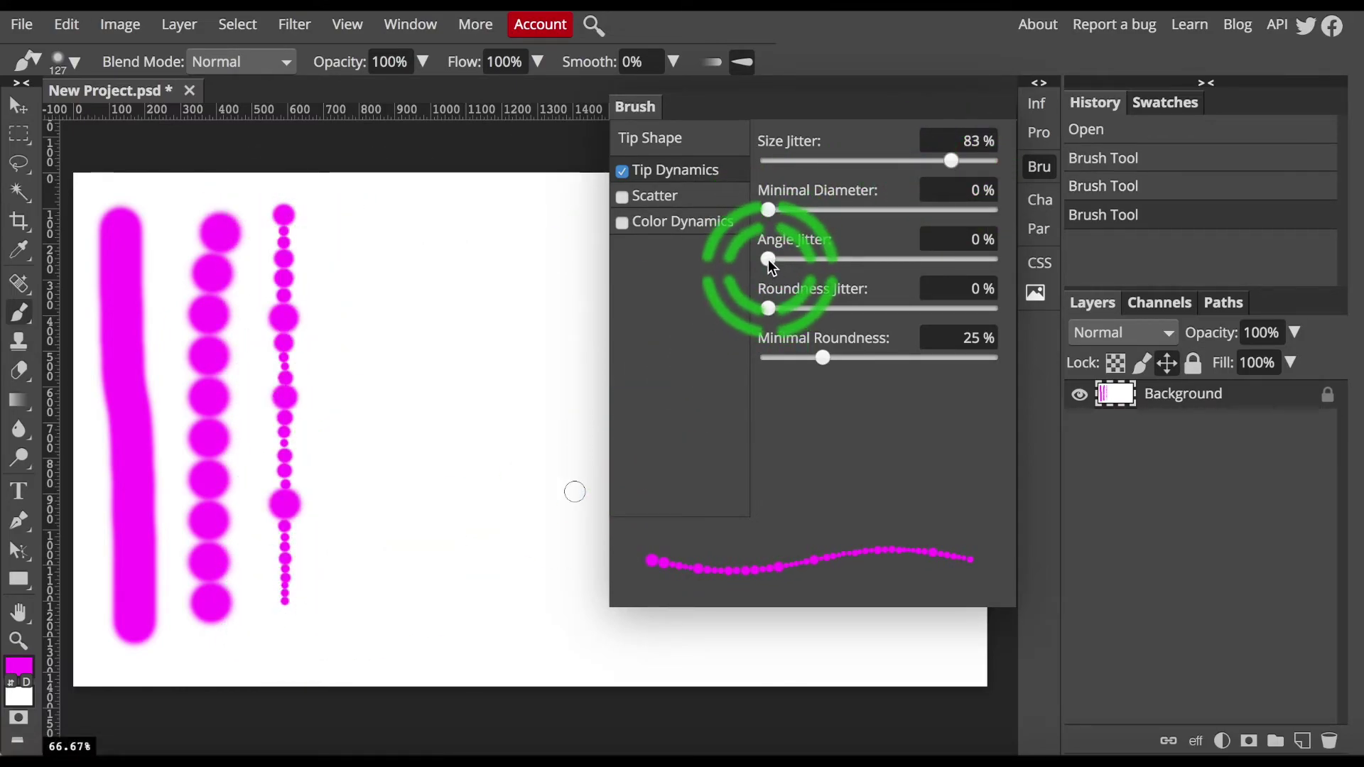
# Set the brush's angle jitter to 81%, enable Scatter, and paint a fourth vertical stroke.
pyautogui.moveTo(768, 259); pyautogui.dragTo(948, 270)
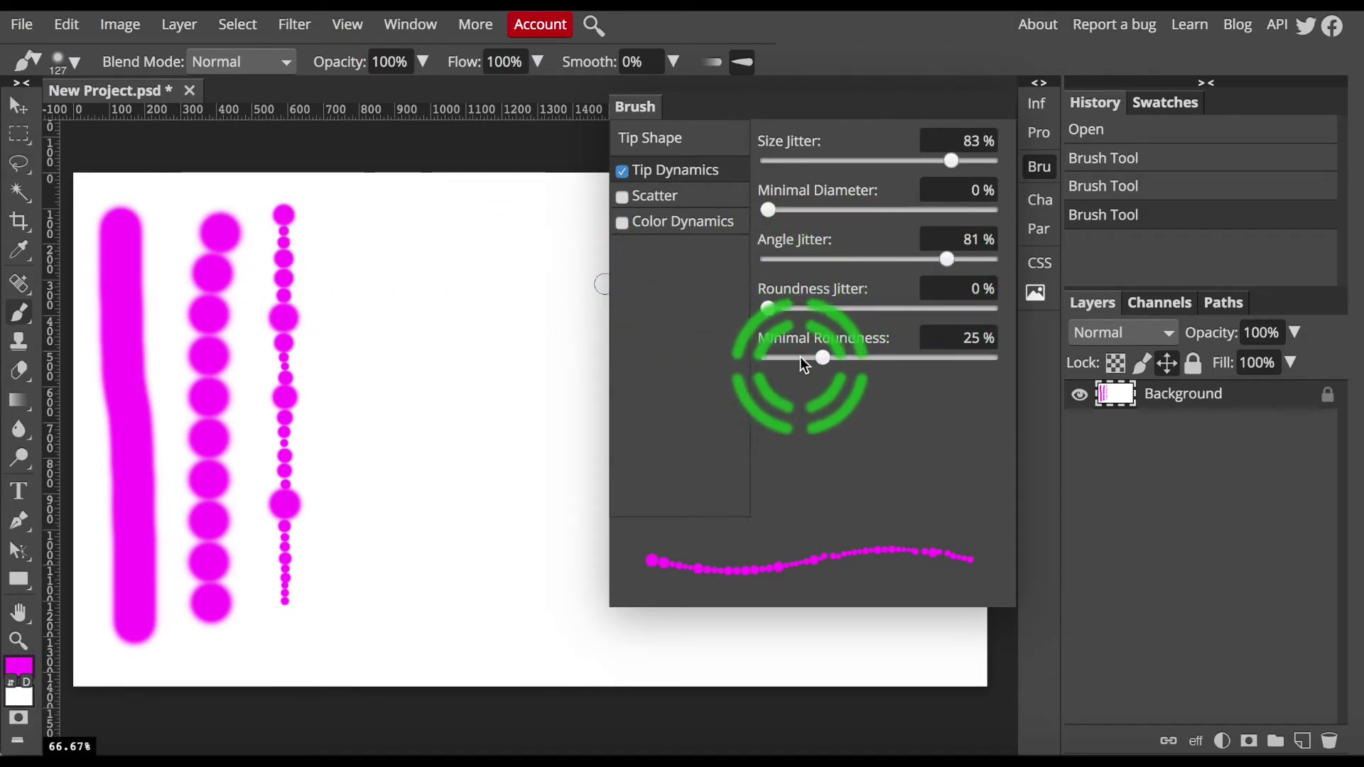
pyautogui.click(662, 195)
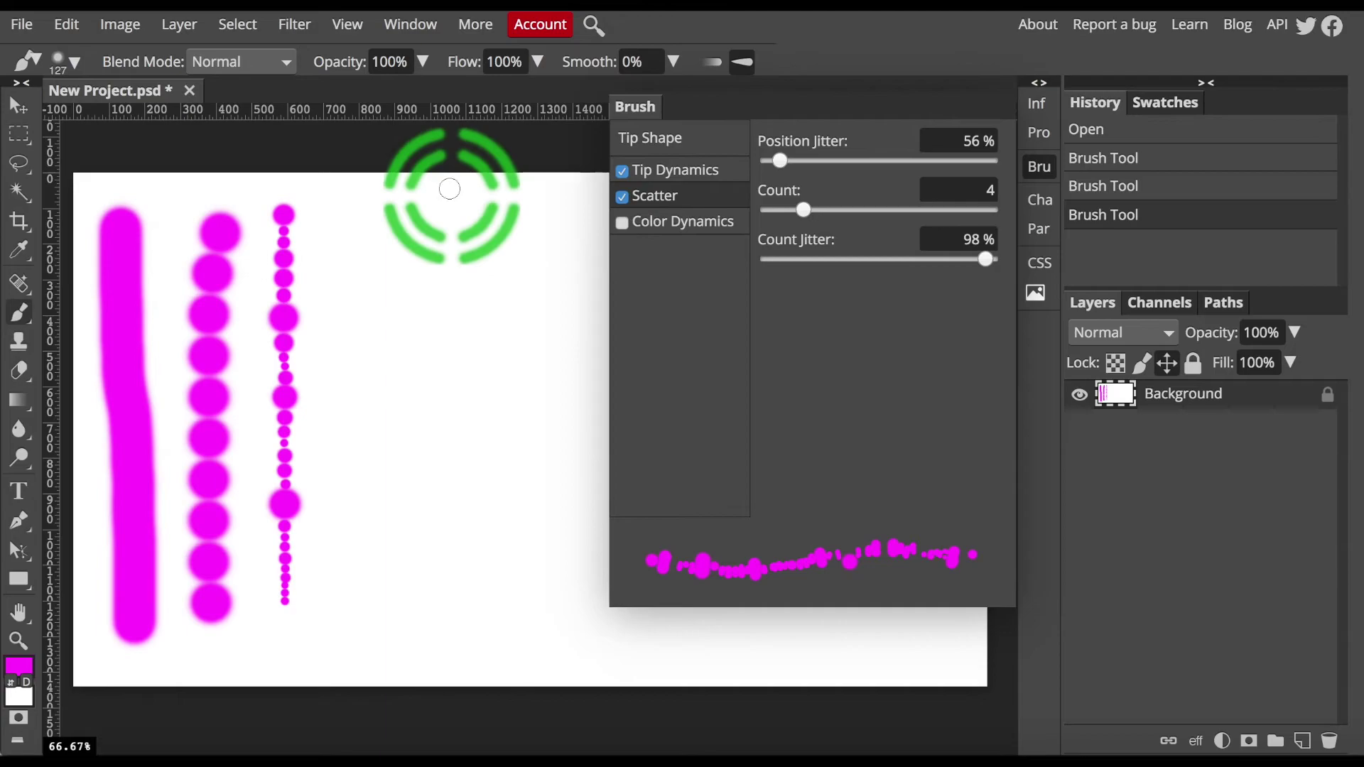
pyautogui.moveTo(376, 217); pyautogui.dragTo(376, 587)
# Enable Color Dynamics, raise the scatter position jitter to 285%, and paint a fifth vertical stroke.
pyautogui.click(622, 222)
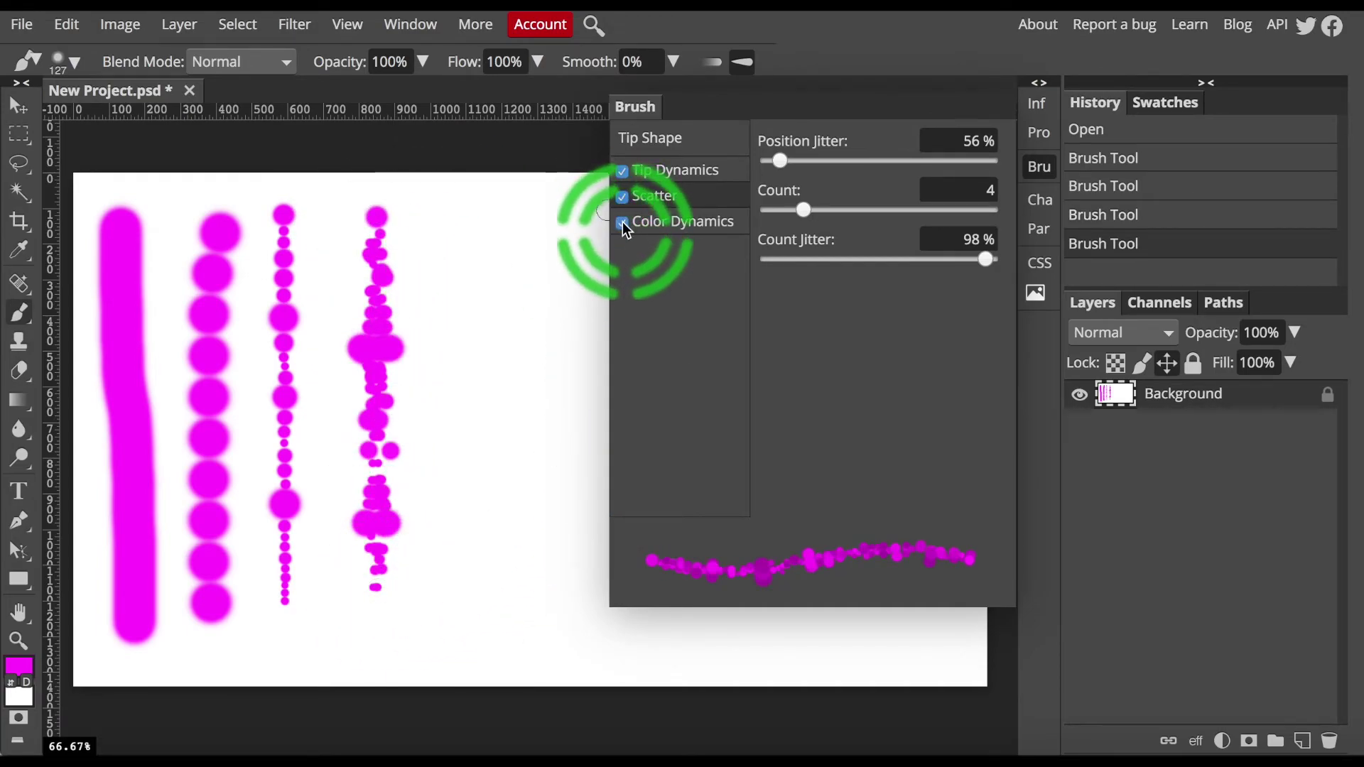
pyautogui.moveTo(795, 160)
pyautogui.mouseDown()
pyautogui.moveTo(846, 162)
pyautogui.moveTo(831, 161)
pyautogui.mouseUp()
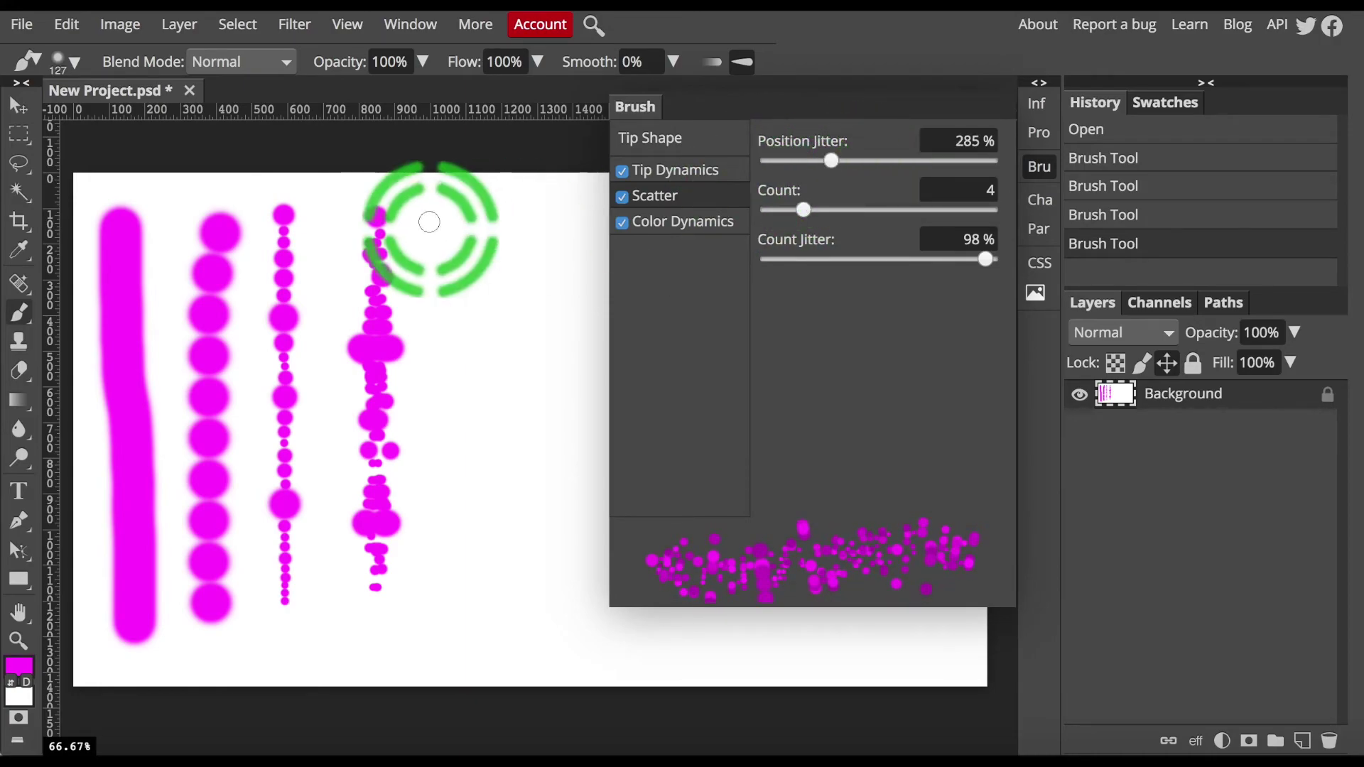
pyautogui.moveTo(507, 221); pyautogui.dragTo(496, 578)
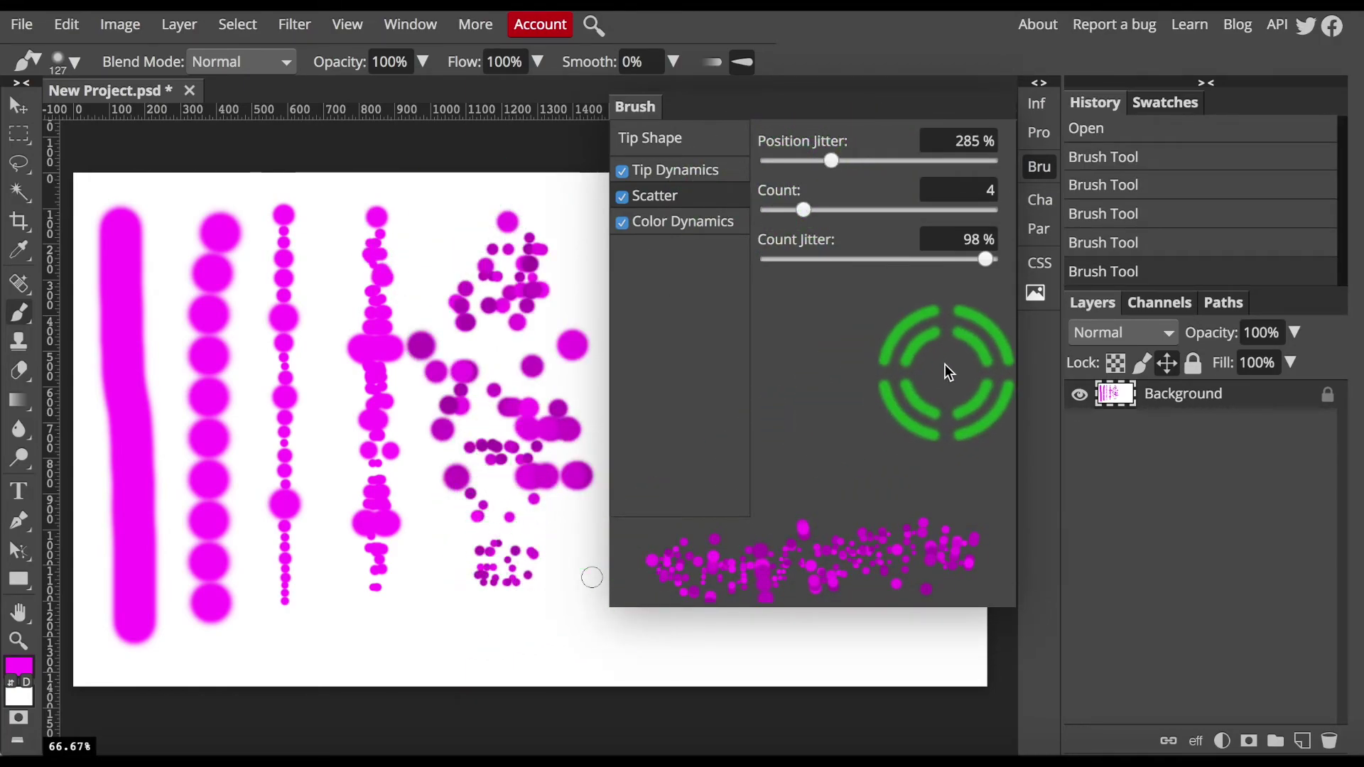
# Turn off Tip Dynamics, Scatter and Color Dynamics, set the brush spacing to 1%, and close the brush settings.
pyautogui.click(622, 170)
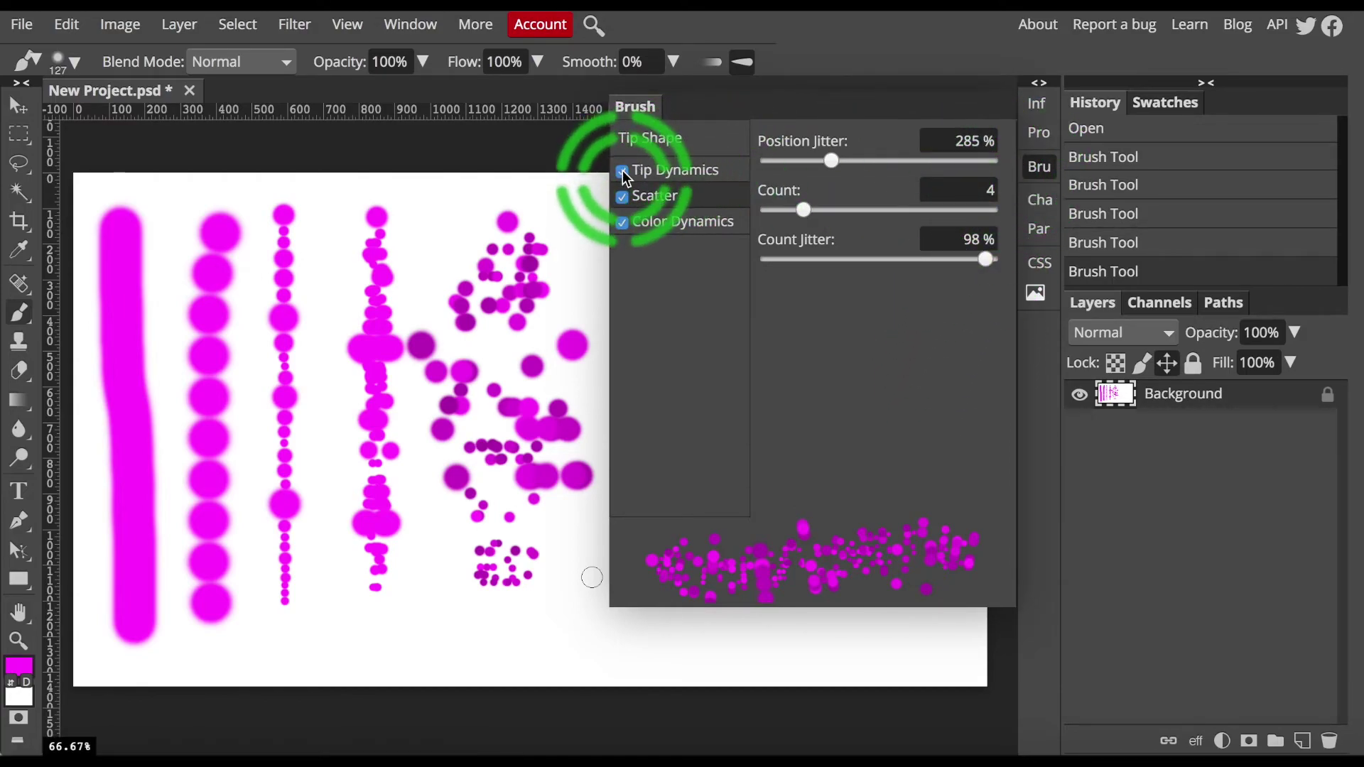
pyautogui.click(621, 197)
pyautogui.click(622, 222)
pyautogui.click(859, 228)
pyautogui.click(649, 137)
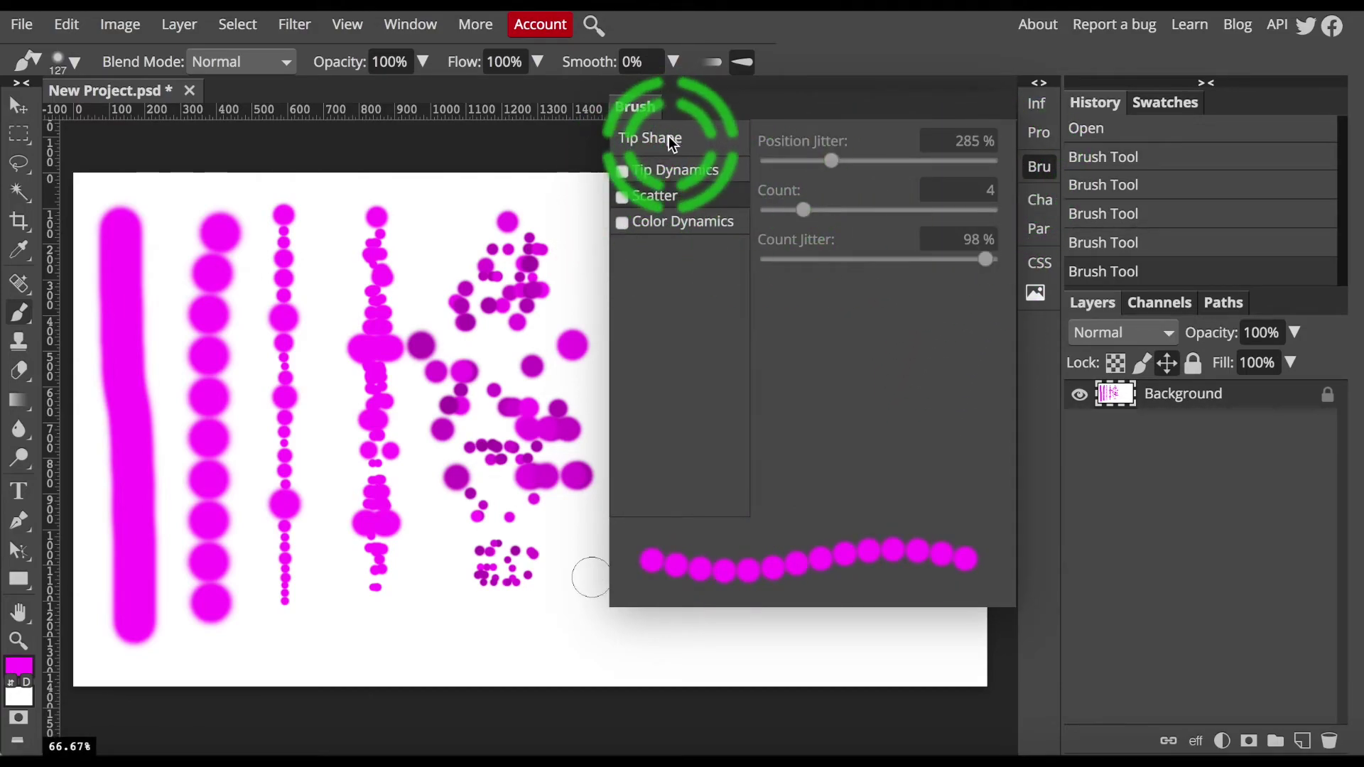
pyautogui.click(845, 458)
pyautogui.moveTo(835, 506); pyautogui.dragTo(715, 521)
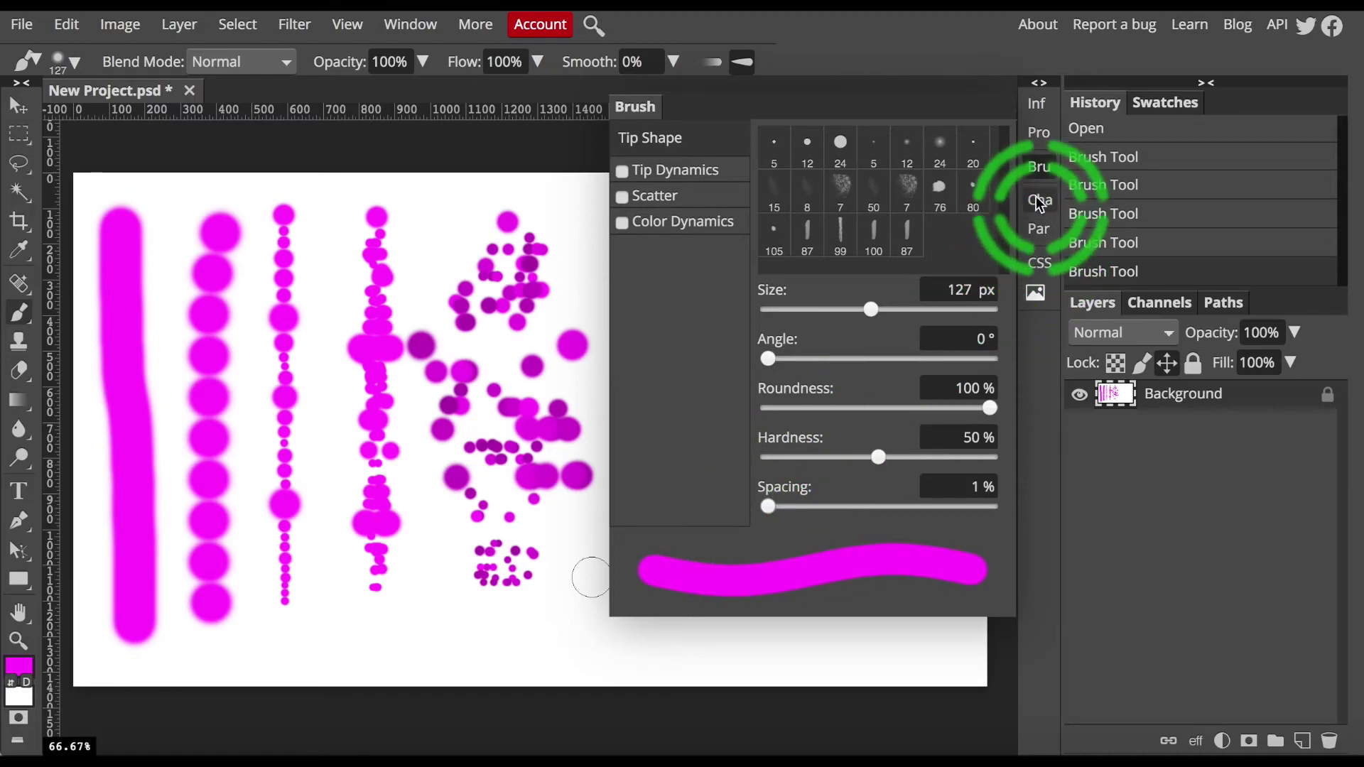
pyautogui.click(1039, 170)
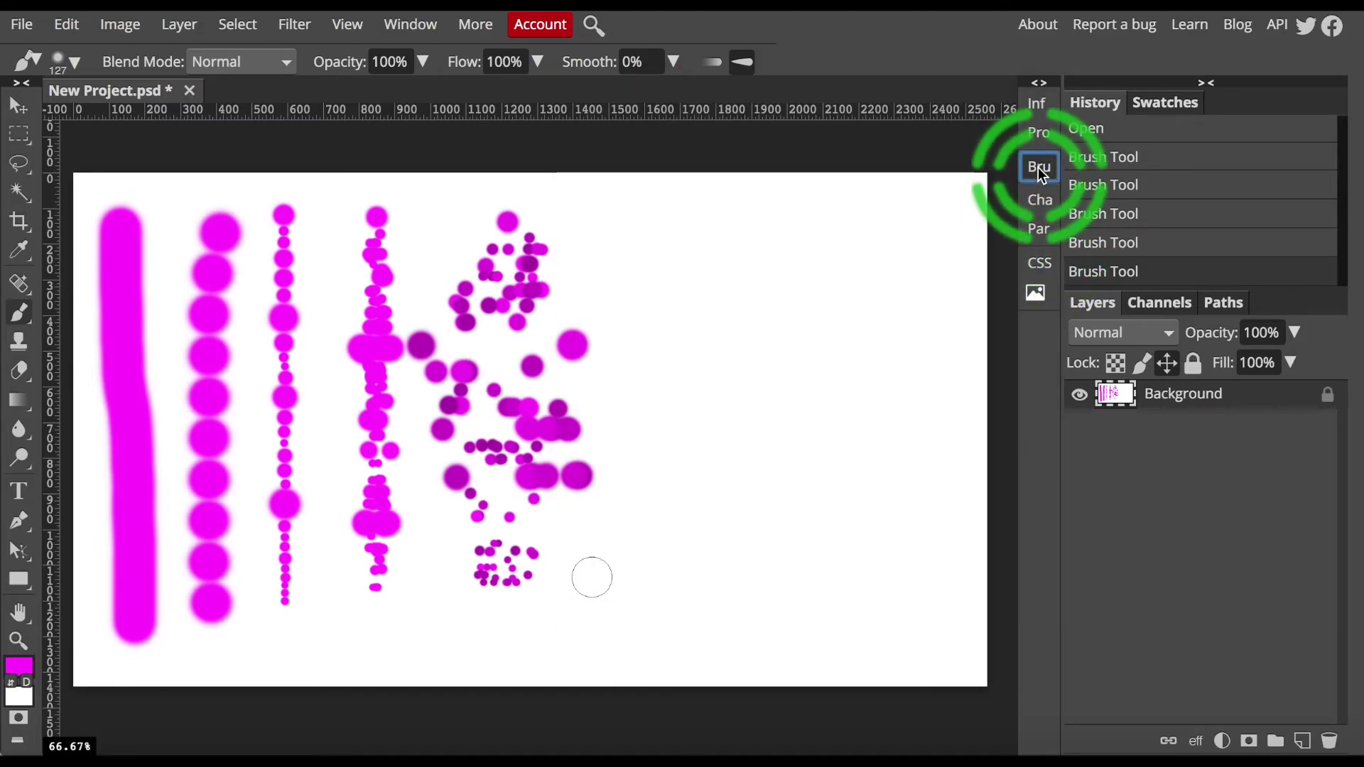
pyautogui.click(898, 209)
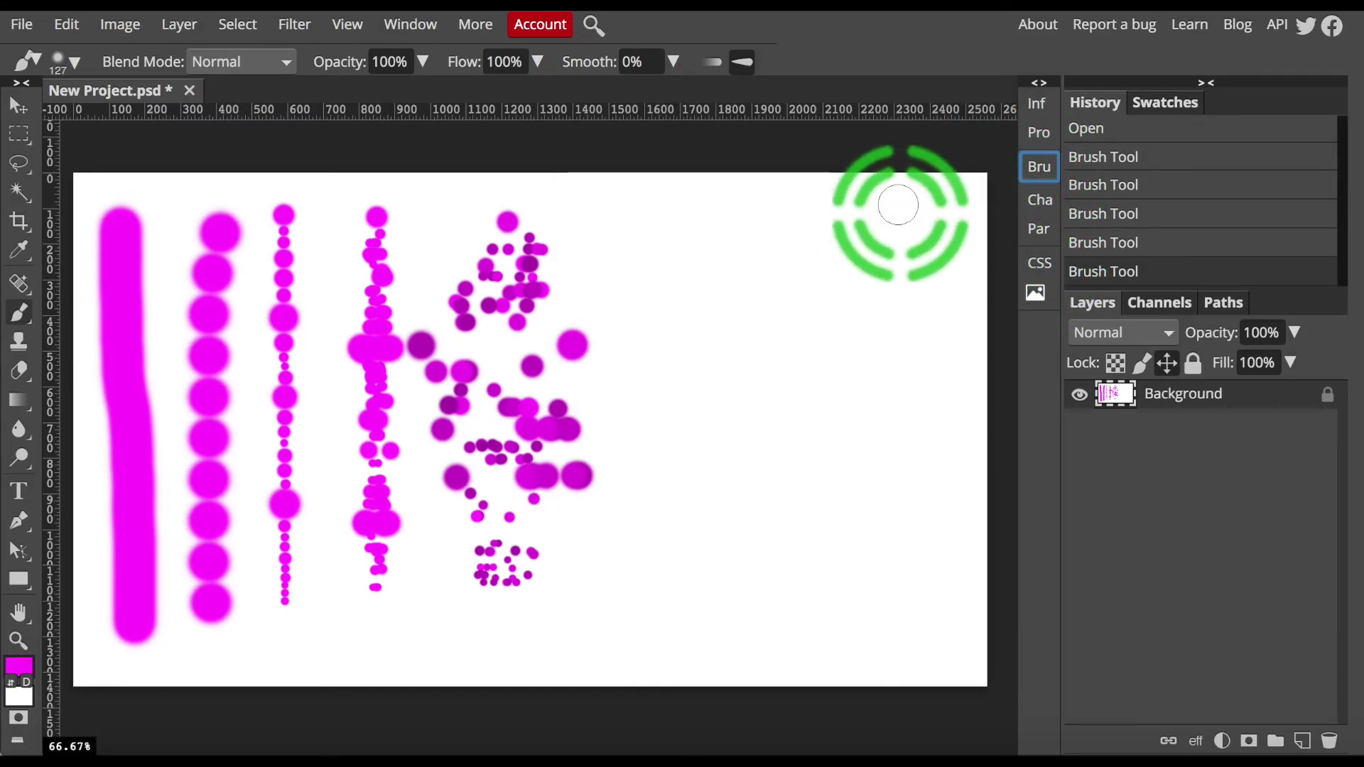
pyautogui.click(412, 23)
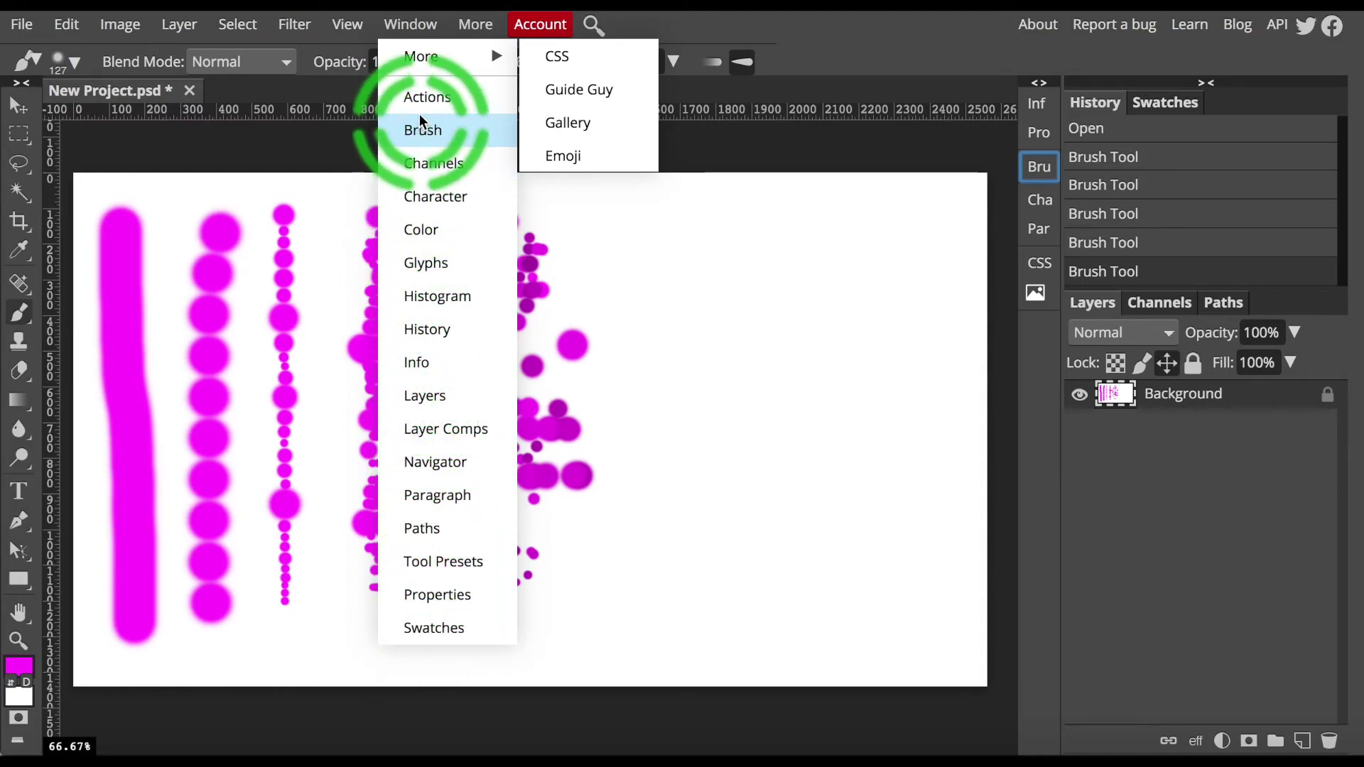
pyautogui.click(411, 26)
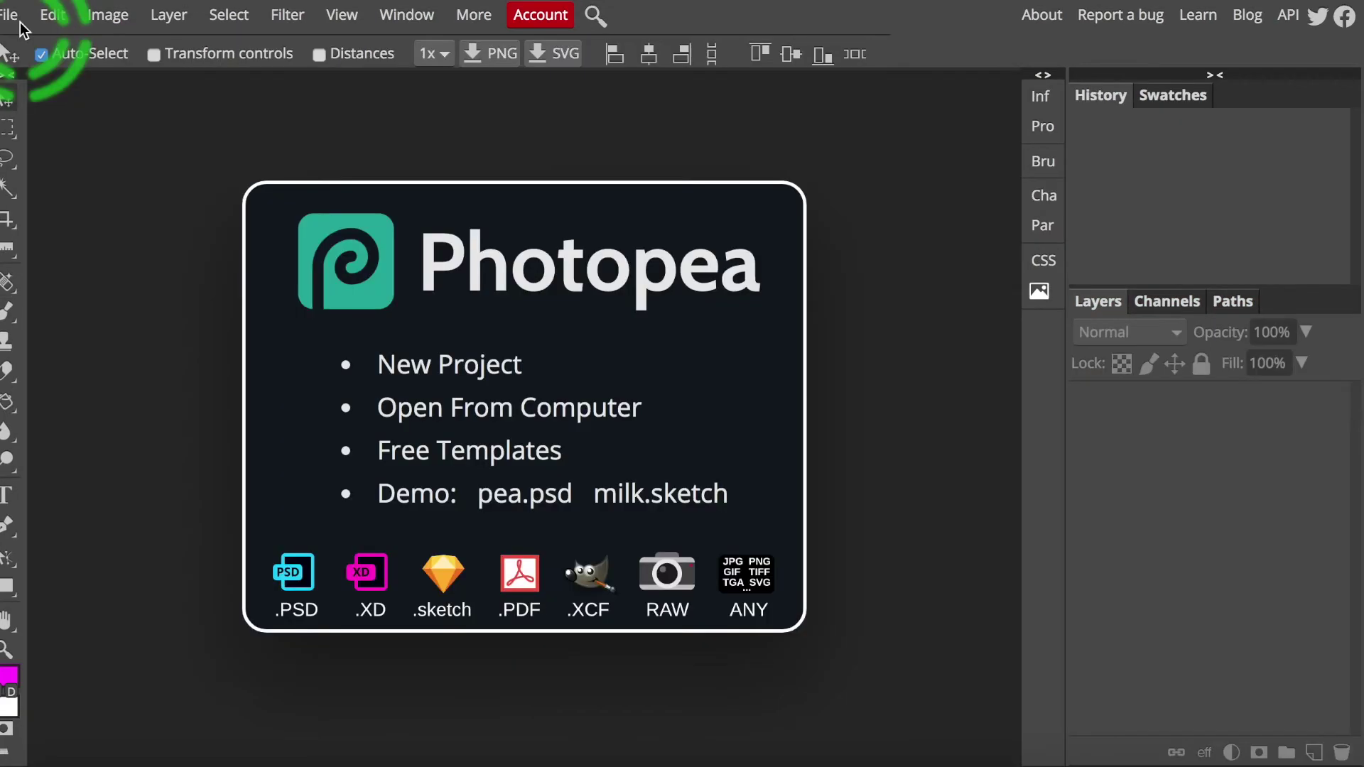
# Select the top-row marshmallows in lucky charms.psd one by one with rectangular selections, including the blue moon, and return to the double_rainbow composite.
pyautogui.click(289, 106)
pyautogui.moveTo(409, 350); pyautogui.dragTo(642, 492)
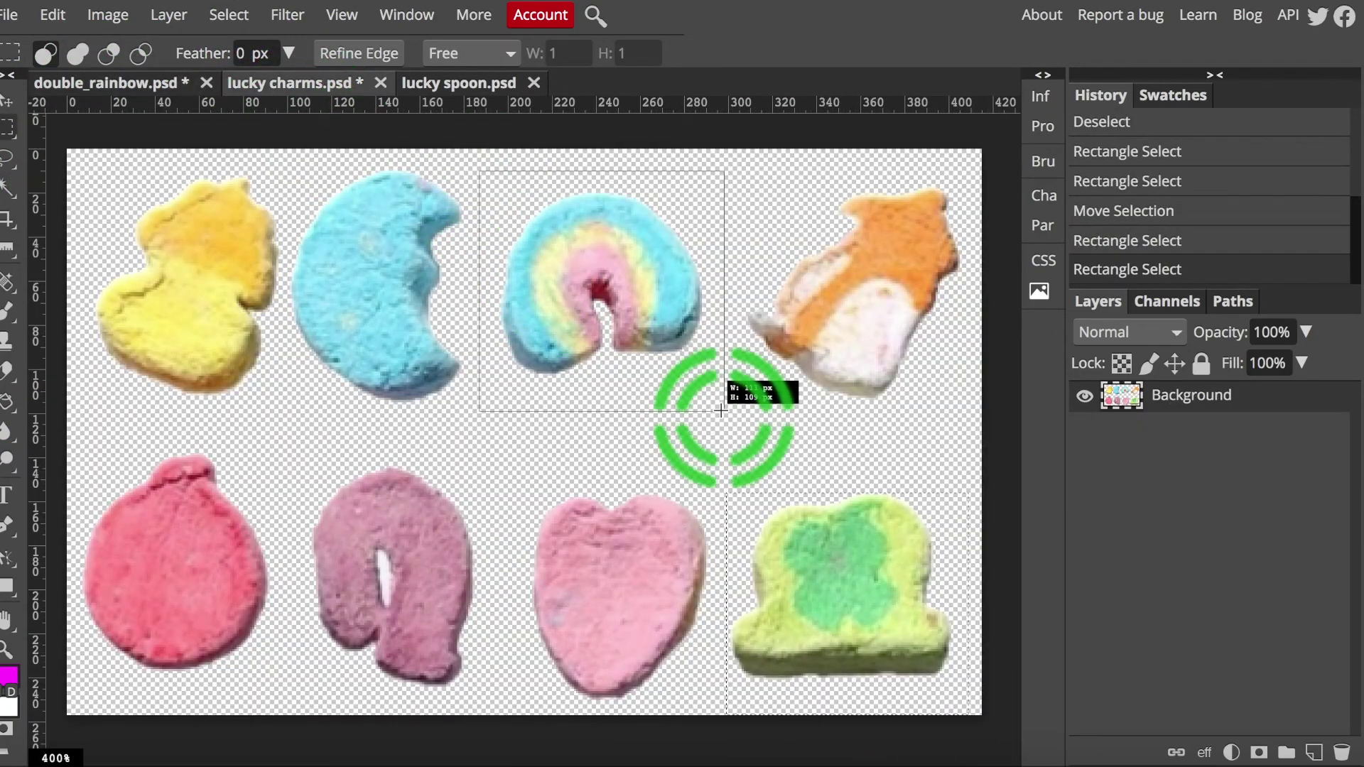
pyautogui.moveTo(722, 410); pyautogui.dragTo(722, 411)
pyautogui.moveTo(290, 168); pyautogui.dragTo(473, 421)
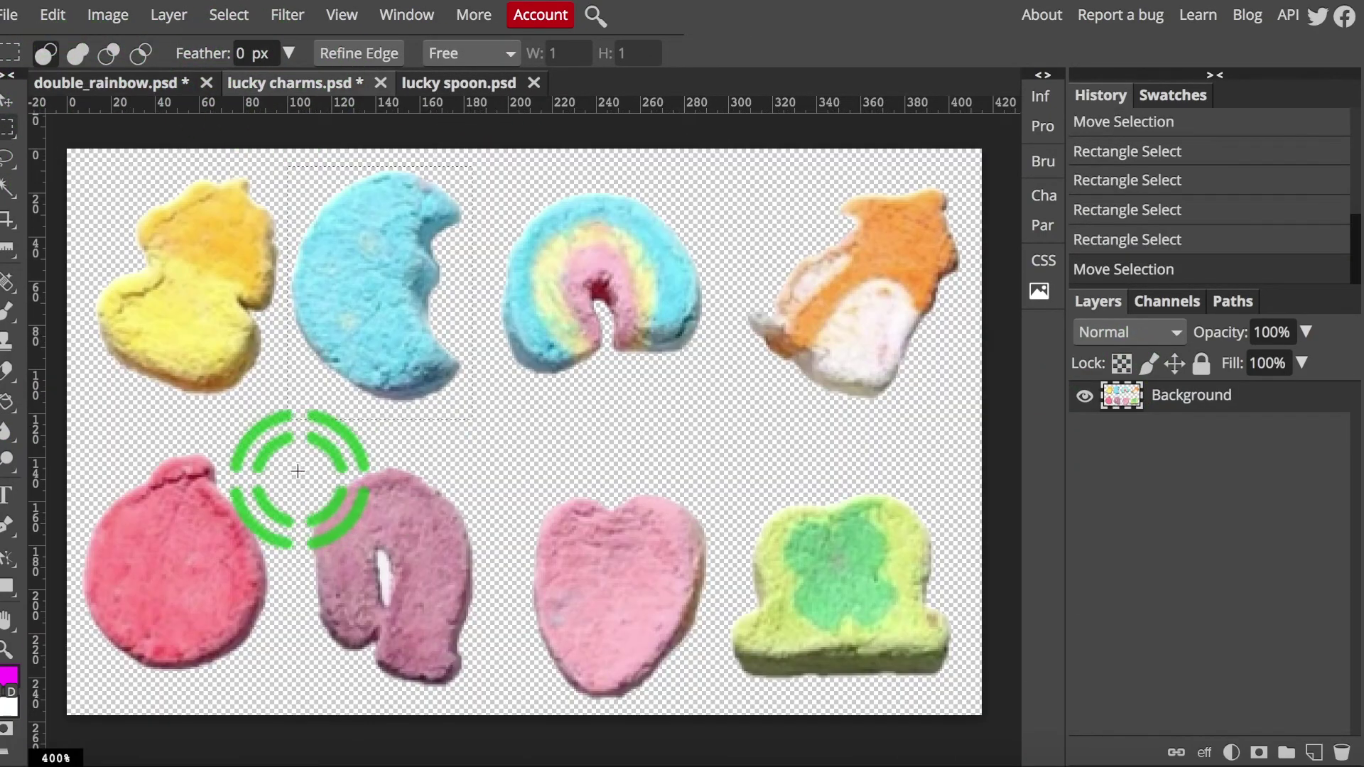
pyautogui.click(119, 84)
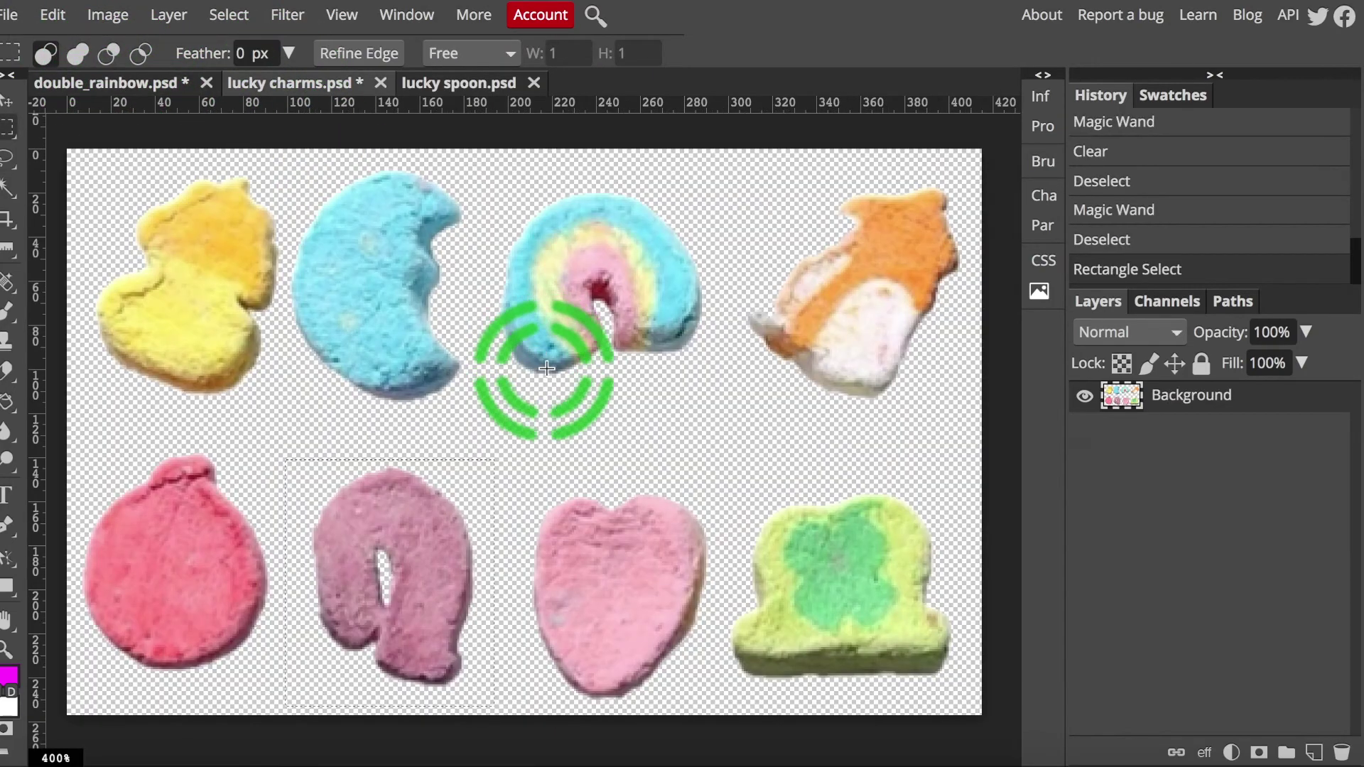
# Select and copy the pink heart with a rectangular selection, and place the pasted purple horseshoe at the upper end of the marshmallow arc in double_rainbow.
pyautogui.moveTo(524, 469); pyautogui.dragTo(716, 696)
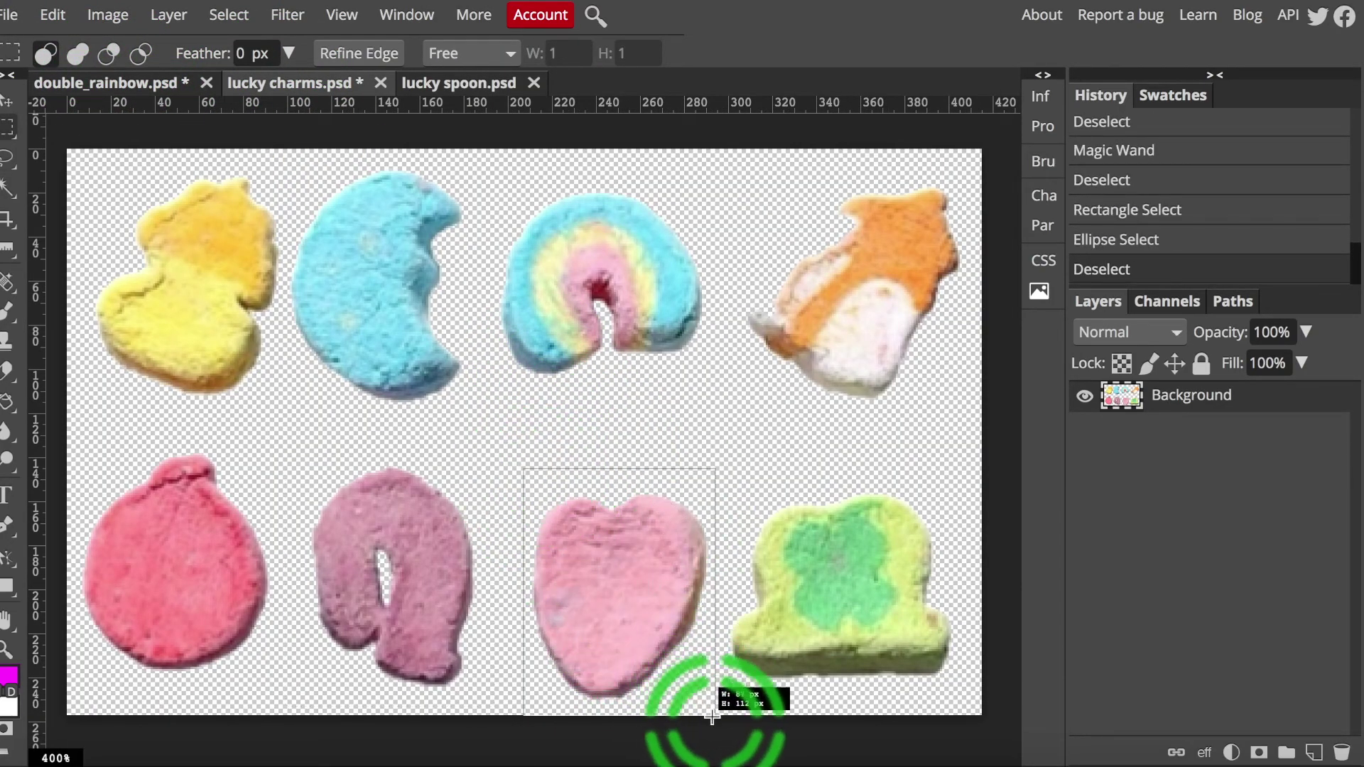
pyautogui.hotkey('ctrl', 'c')
pyautogui.click(135, 84)
pyautogui.hotkey('ctrl', 'v')
pyautogui.moveTo(530, 420); pyautogui.dragTo(548, 243)
# Rotate the pink balloon marshmallow to about -79.5° and tilt the orange shooting star above it counterclockwise to follow the rainbow's curve.
pyautogui.moveTo(529, 430); pyautogui.dragTo(224, 510)
pyautogui.hotkey('alt', 'ctrl', 't')
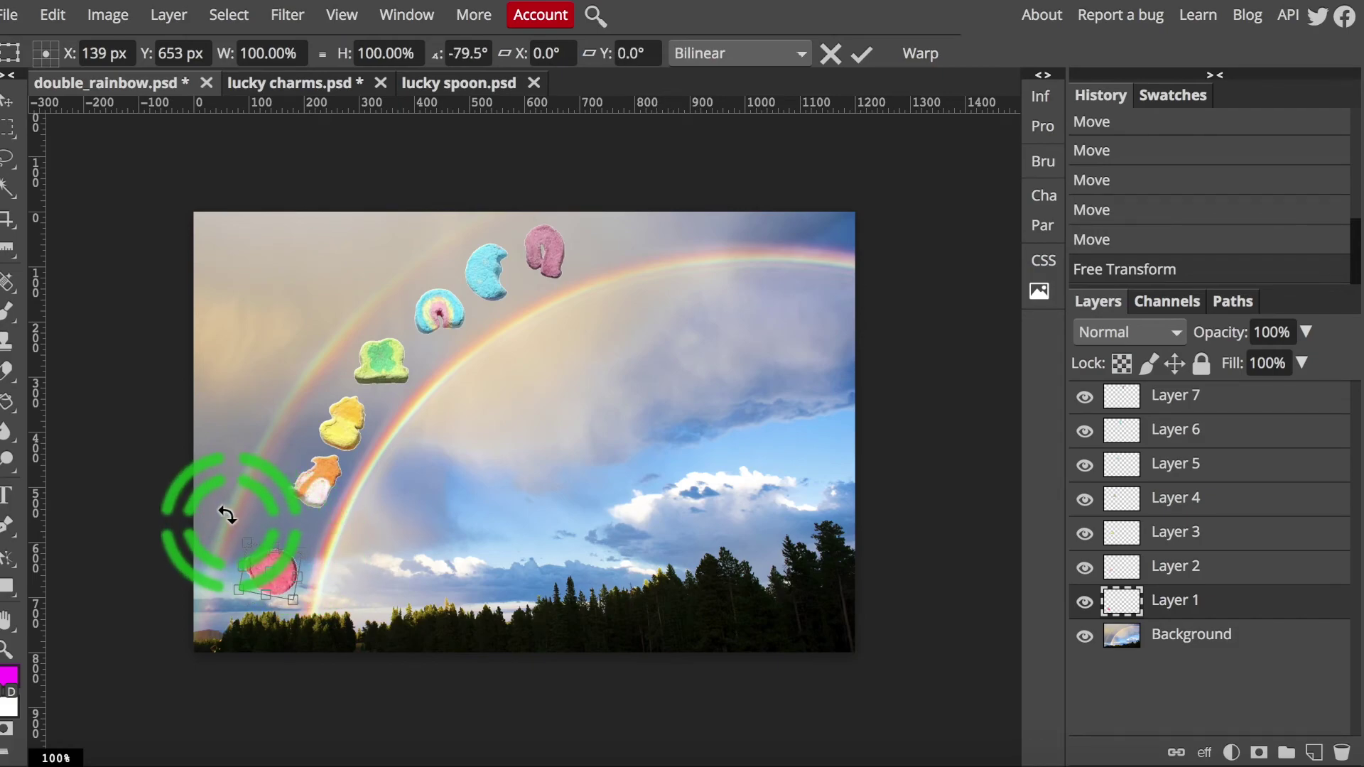
pyautogui.press('Return')
pyautogui.click(292, 495)
pyautogui.hotkey('alt', 'ctrl', 't')
pyautogui.moveTo(304, 486); pyautogui.dragTo(279, 506)
pyautogui.press('Return')
# Rotate the yellow marshmallow and the green hat counterclockwise so both line up with the rainbow's curve.
pyautogui.hotkey('ctrl', 'alt', 't')
pyautogui.moveTo(345, 419); pyautogui.dragTo(312, 437)
pyautogui.press('Return')
pyautogui.click(381, 359)
pyautogui.hotkey('alt', 'ctrl', 't')
pyautogui.moveTo(411, 320); pyautogui.dragTo(364, 383)
pyautogui.press('Return')
# Rotate the rainbow-shaped marshmallow counterclockwise and move it between the two rainbow bands.
pyautogui.click(445, 301)
pyautogui.hotkey('alt', 'ctrl', 't')
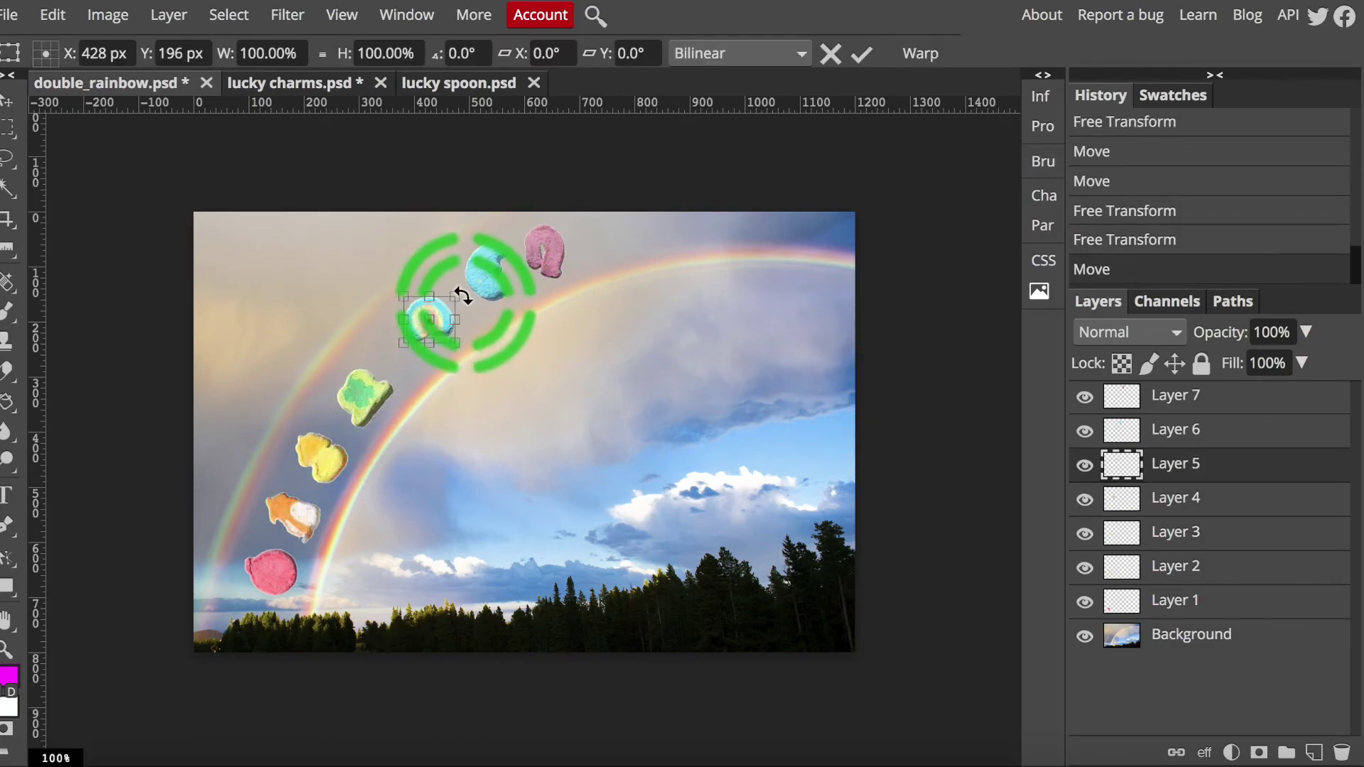
pyautogui.moveTo(457, 289); pyautogui.dragTo(478, 204)
pyautogui.press('Return')
pyautogui.moveTo(429, 311); pyautogui.dragTo(413, 328)
# Rotate the blue moon marshmallow counterclockwise and shift it and the rainbow-shaped marshmallow down along the arc.
pyautogui.click(497, 262)
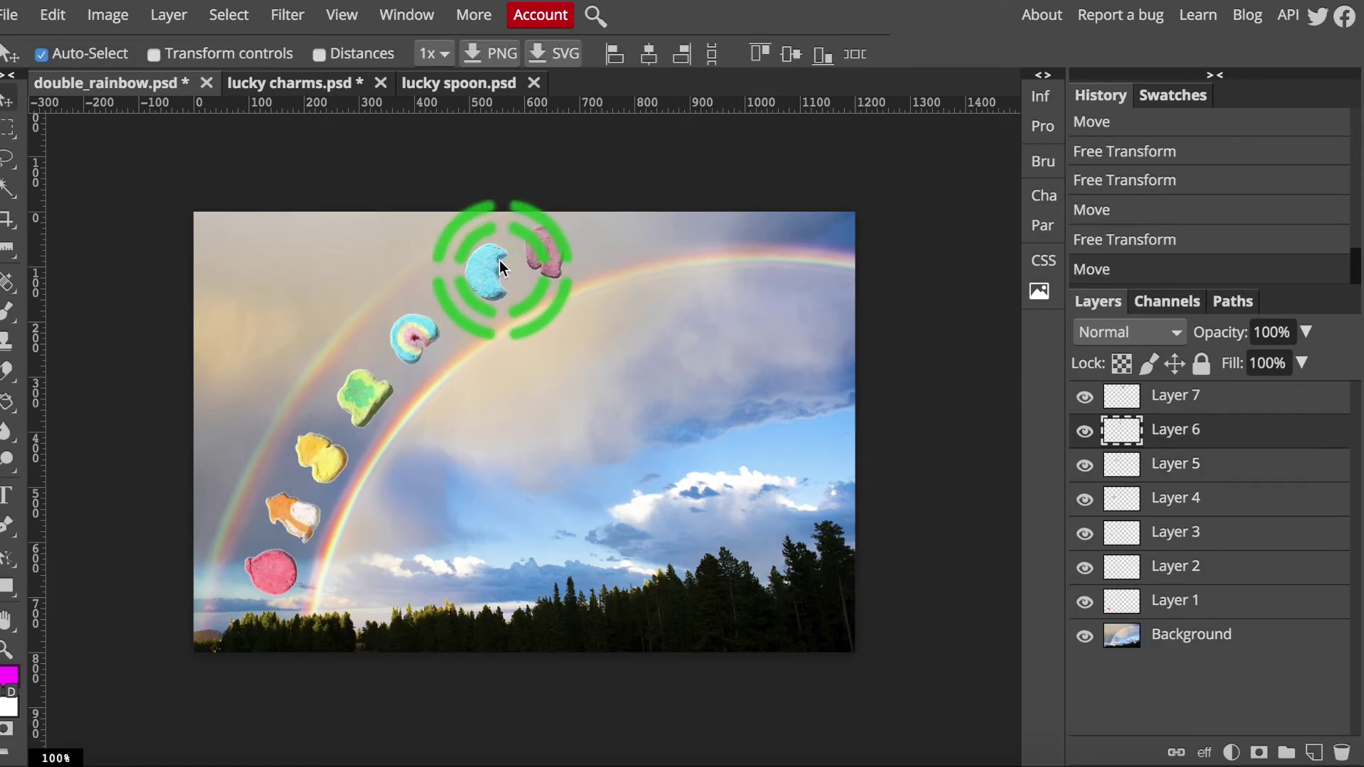
pyautogui.hotkey('alt', 'ctrl', 't')
pyautogui.moveTo(513, 246); pyautogui.dragTo(487, 218)
pyautogui.press('Return')
pyautogui.moveTo(476, 271); pyautogui.dragTo(410, 333)
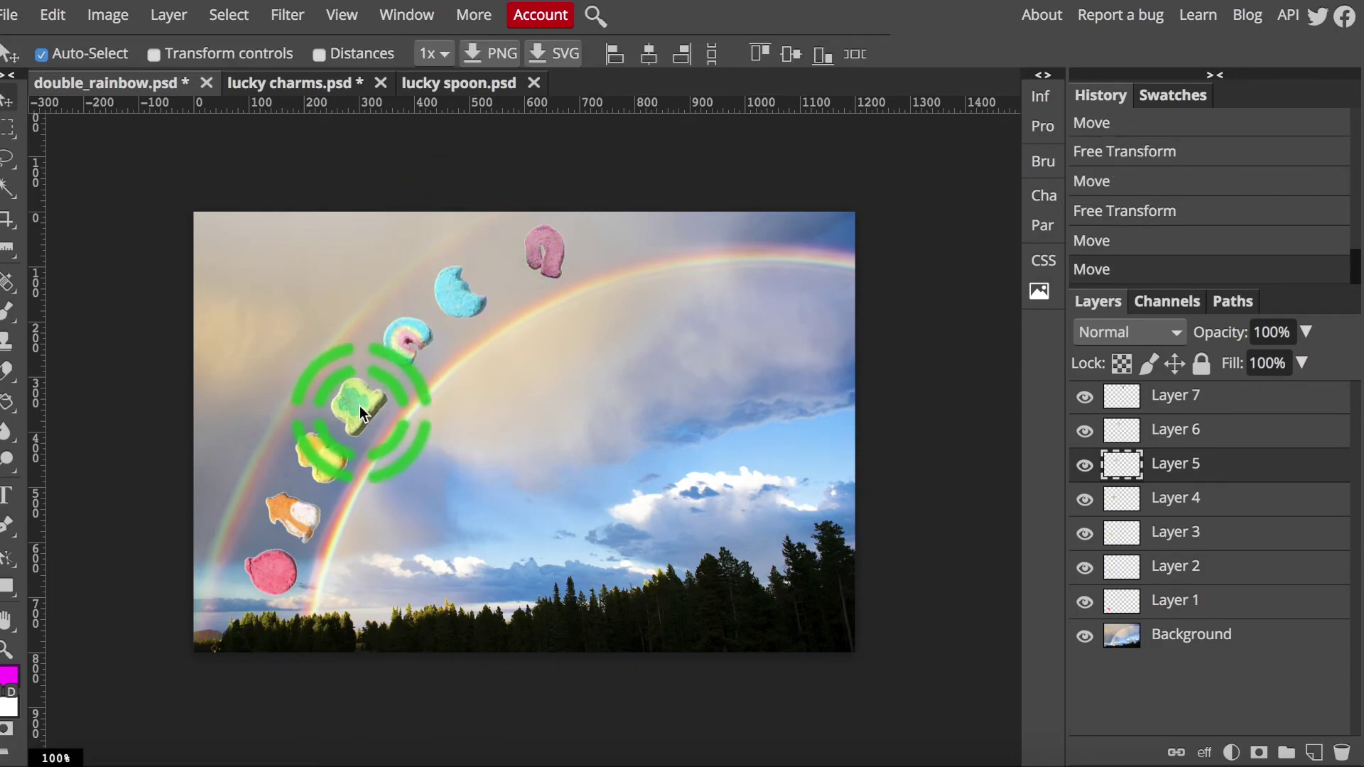
# Fine-tune the positions of the green hat, rainbow-shaped and blue moon marshmallows to even out the arc.
pyautogui.moveTo(360, 403); pyautogui.dragTo(355, 406)
pyautogui.moveTo(406, 337); pyautogui.dragTo(406, 338)
pyautogui.moveTo(453, 293); pyautogui.dragTo(442, 297)
# Move the purple horseshoe closer to the blue moon and rotate it counterclockwise to match the arc.
pyautogui.moveTo(539, 251); pyautogui.dragTo(506, 264)
pyautogui.hotkey('alt', 'ctrl', 't')
pyautogui.moveTo(542, 223); pyautogui.dragTo(511, 214)
pyautogui.moveTo(510, 254); pyautogui.dragTo(497, 254)
pyautogui.press('Return')
# Save the composite as a PSD file and dismiss the browser's download bar.
pyautogui.click(37, 33)
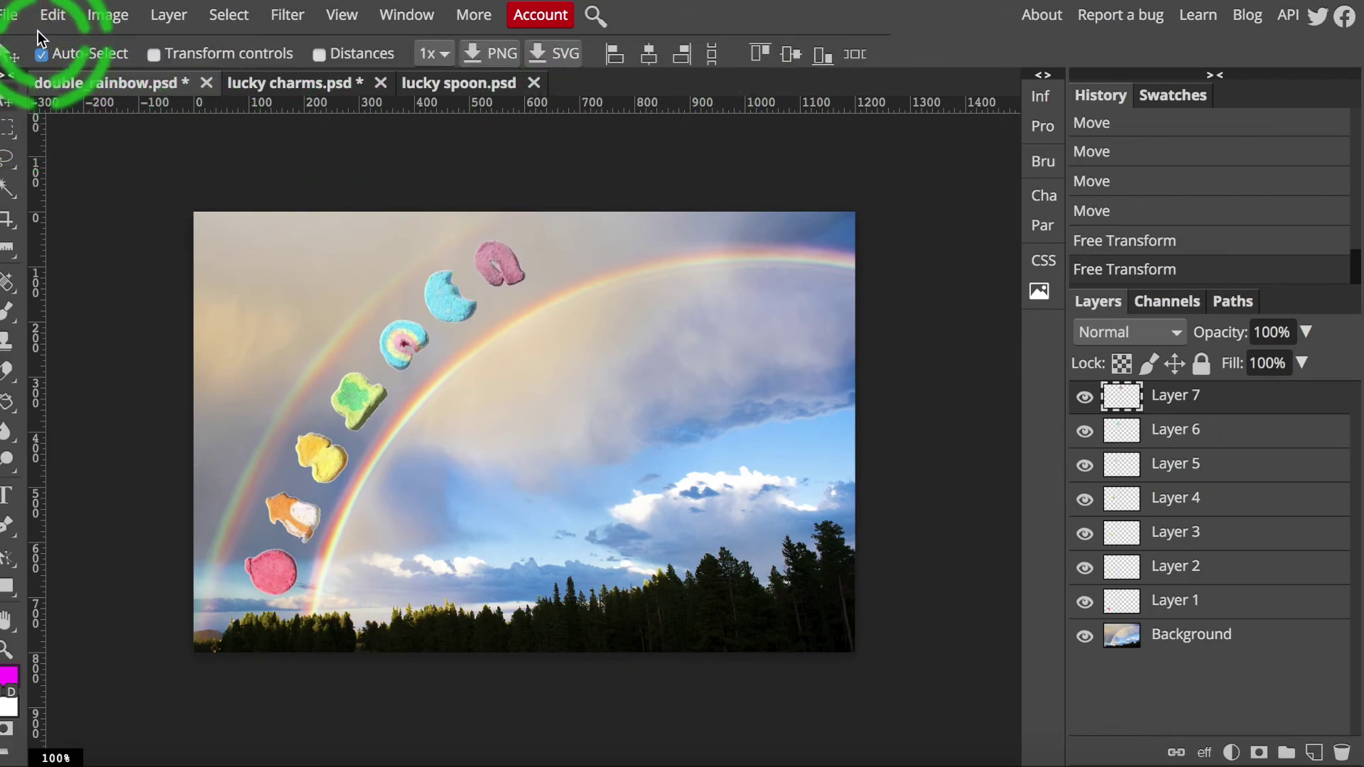
pyautogui.click(14, 16)
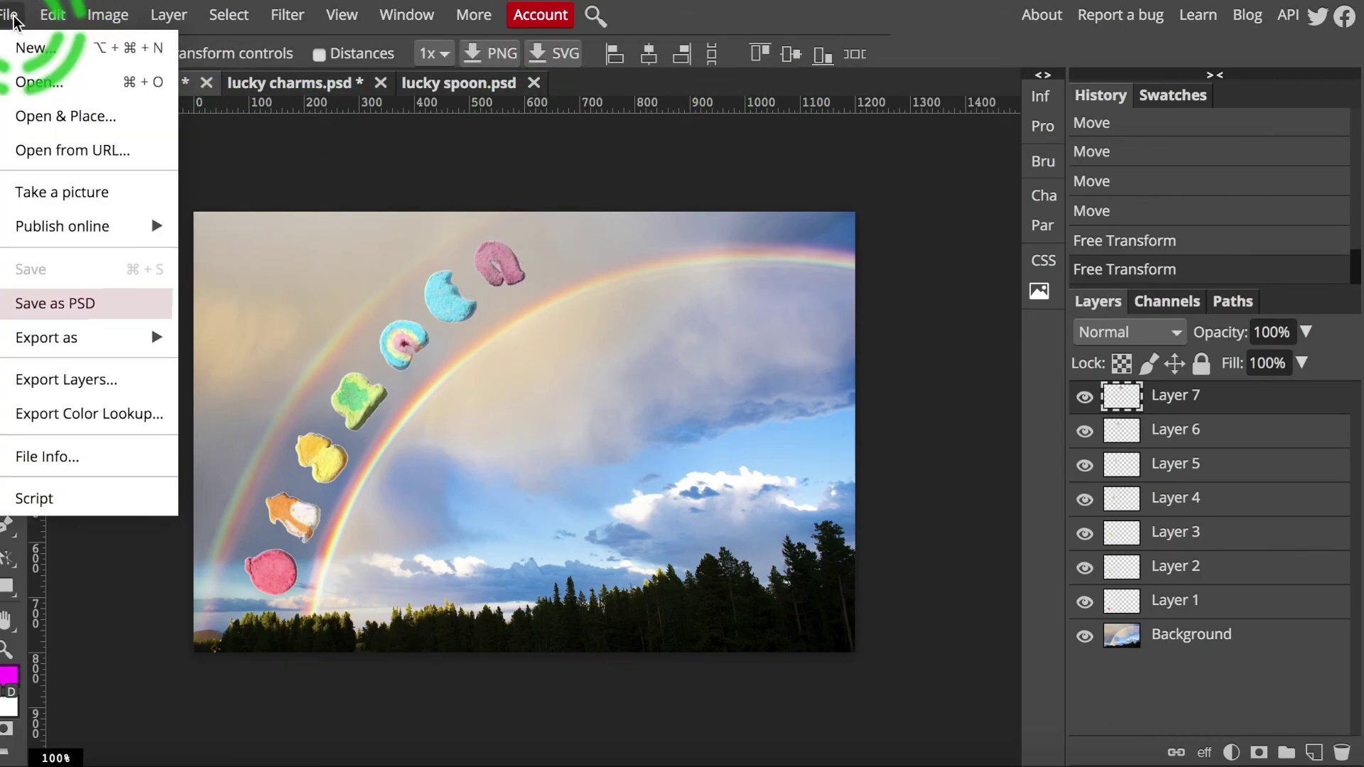
pyautogui.click(101, 304)
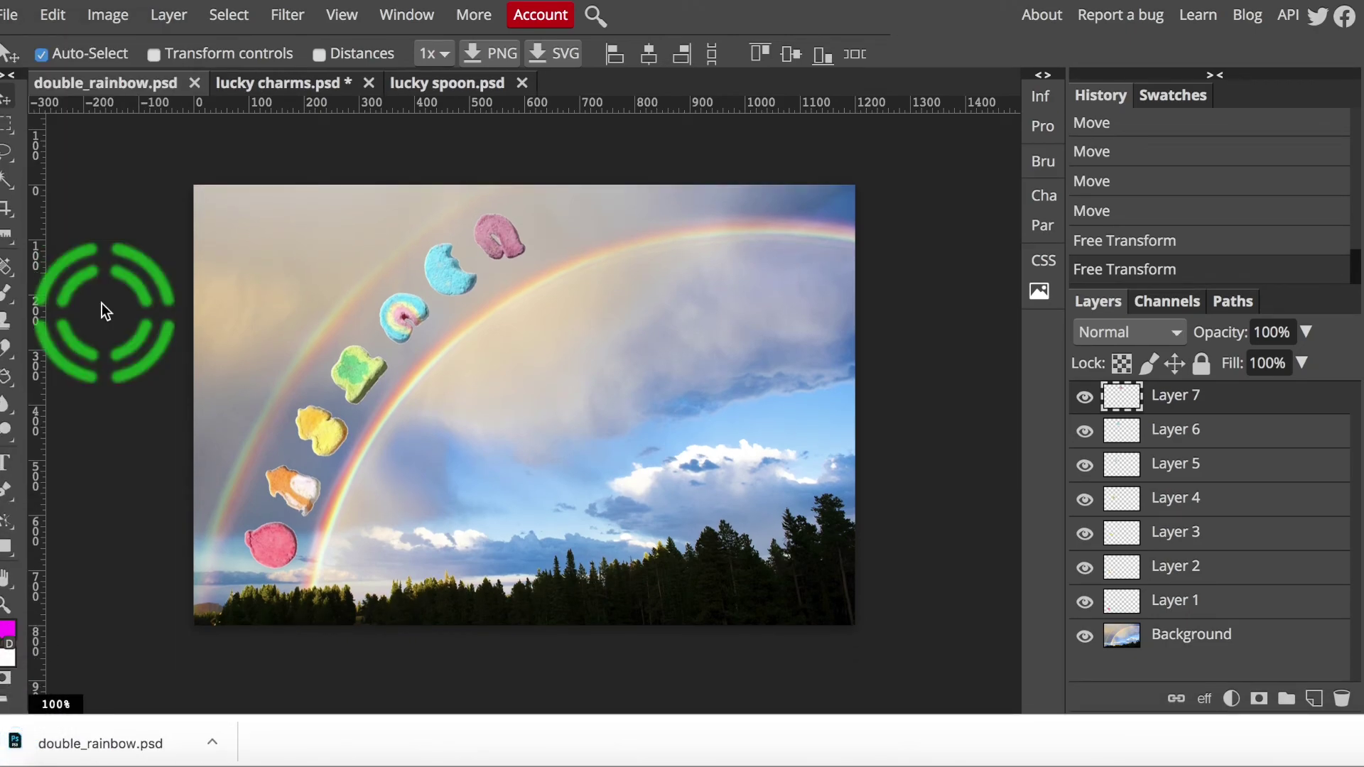
pyautogui.click(953, 679)
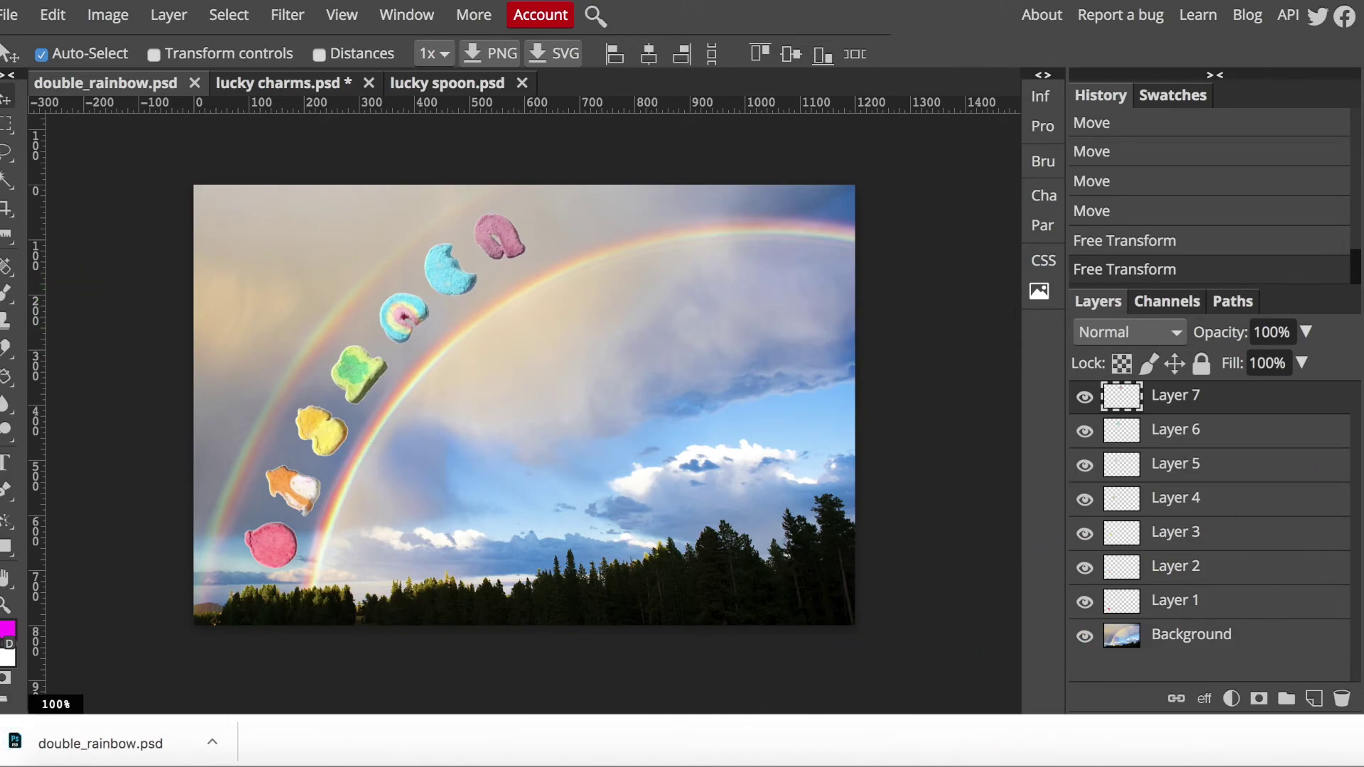
pyautogui.click(1360, 743)
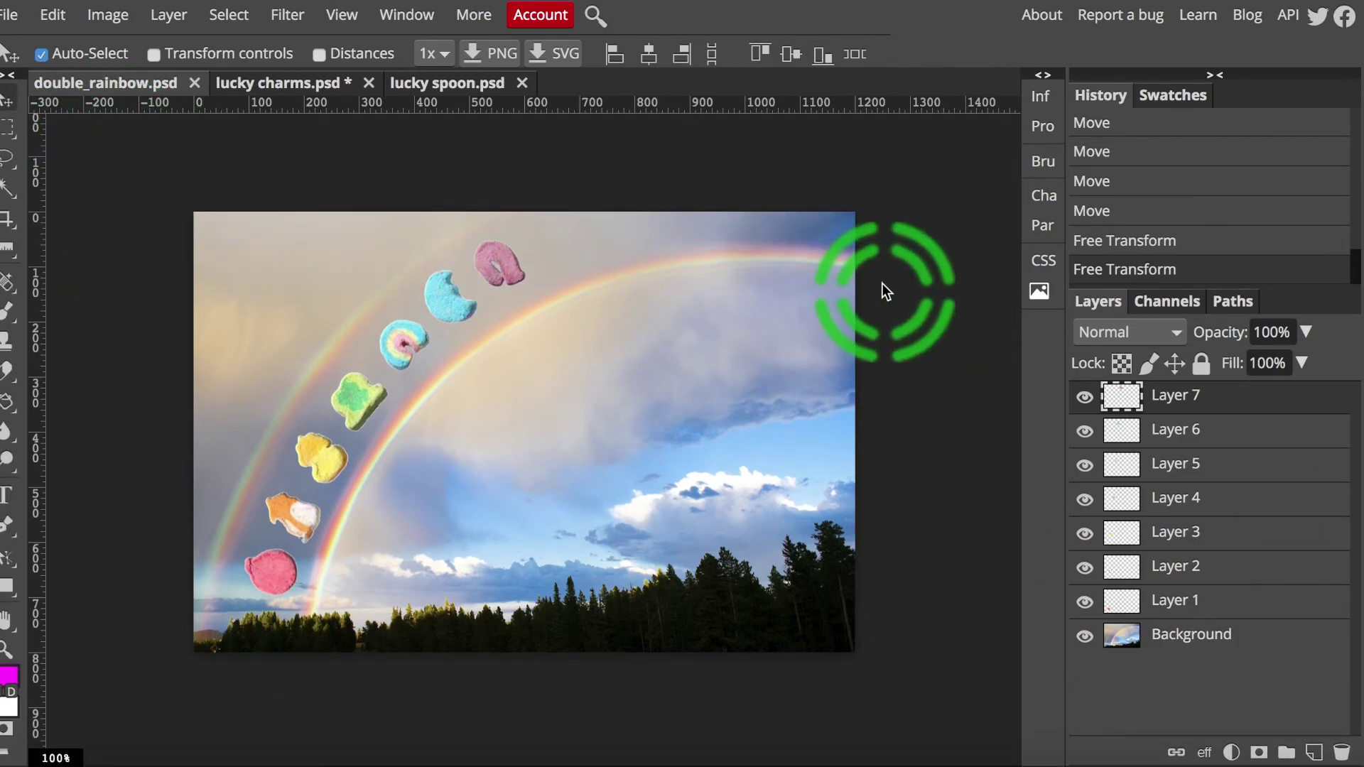
# Paste the copied pink heart marshmallow and place it after the purple horseshoe at the upper end of the arc.
pyautogui.hotkey('ctrl', 'v')
pyautogui.moveTo(524, 432); pyautogui.dragTo(565, 249)
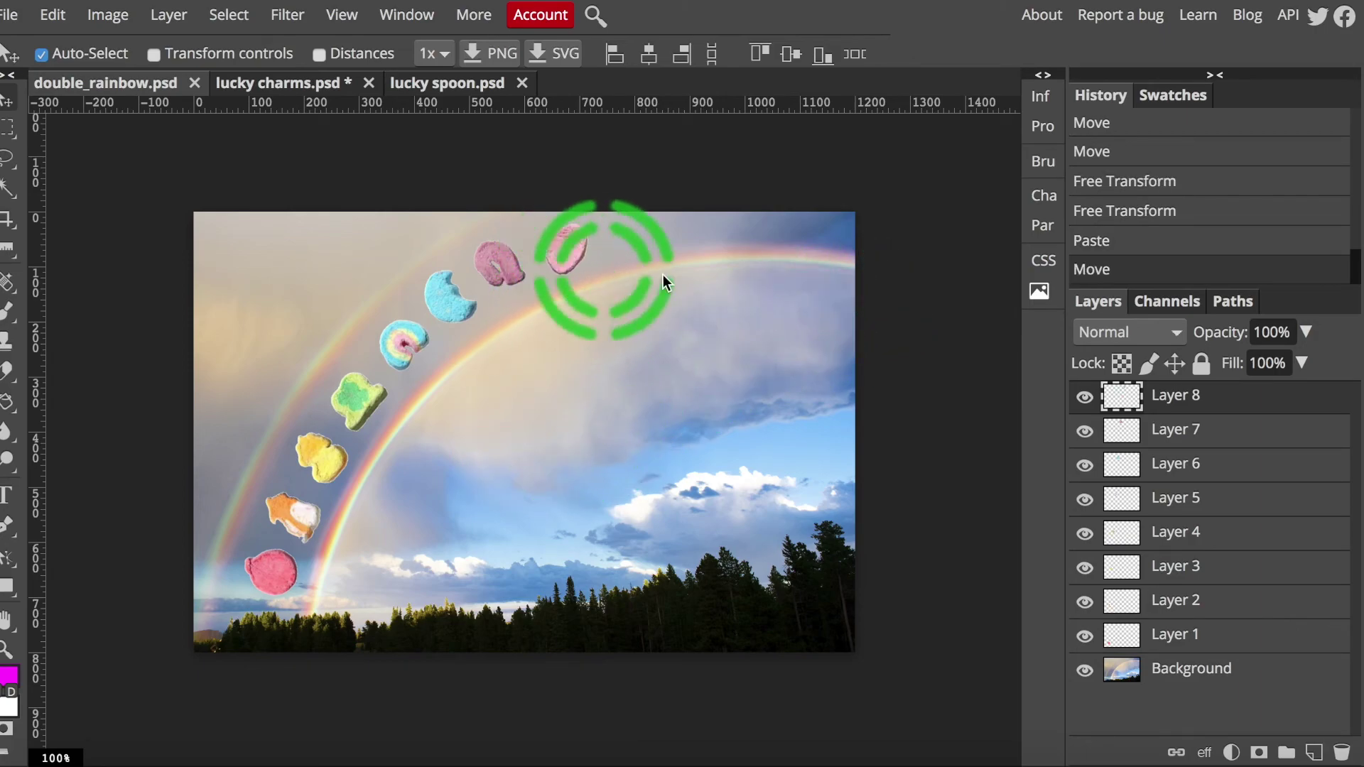
pyautogui.click(804, 482)
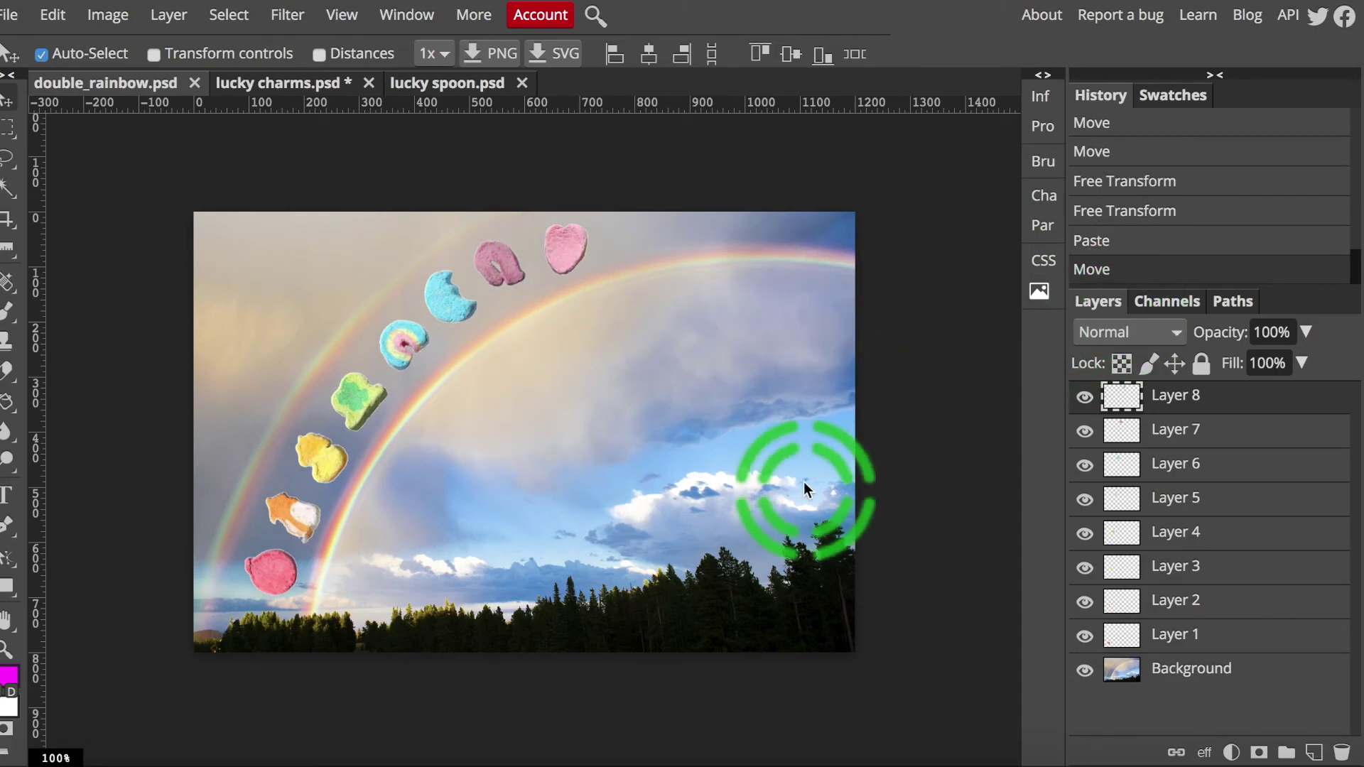
# Save the updated composite as a PSD file and switch to the lucky spoon document.
pyautogui.click(10, 15)
pyautogui.click(108, 293)
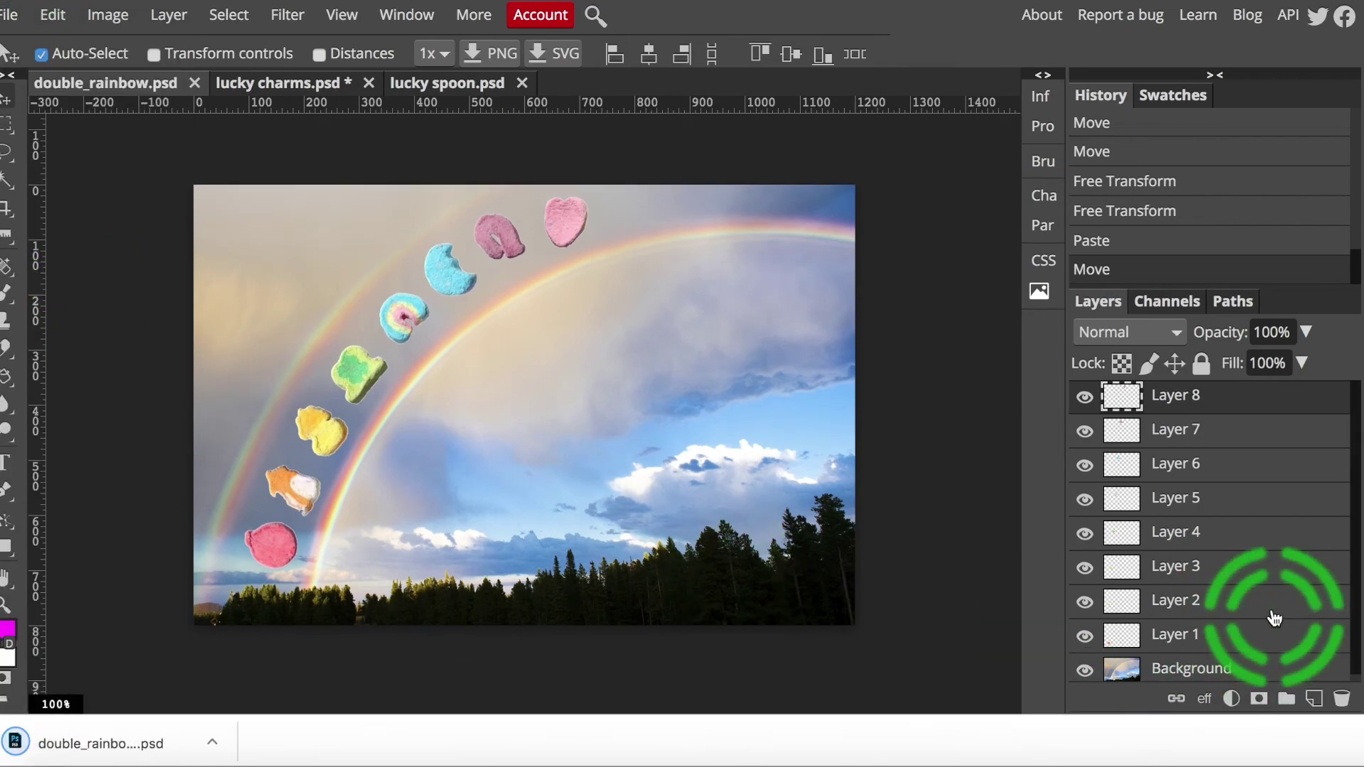
pyautogui.click(548, 305)
pyautogui.click(407, 125)
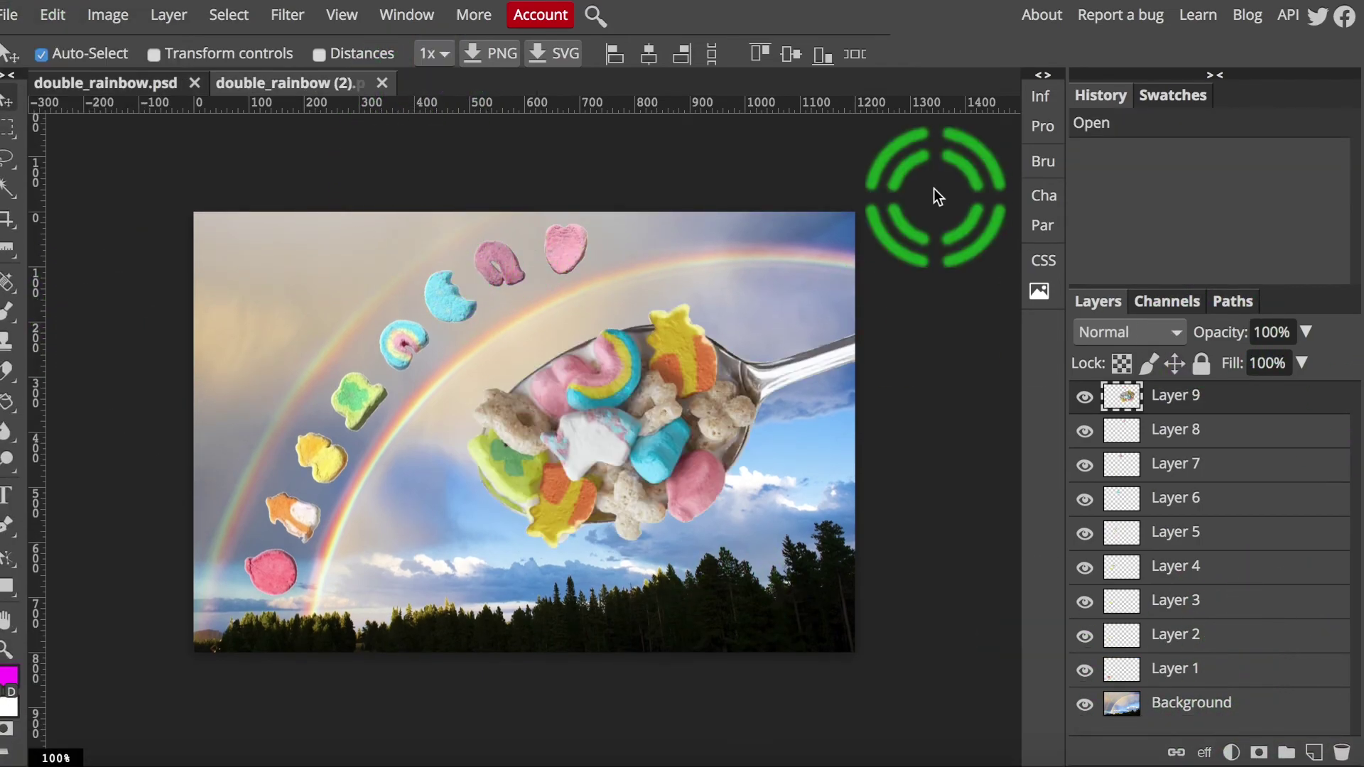
# Toggle the top layers' visibility in the layered double_rainbow (2) file and compare it with the layer list of the double_rainbow document.
pyautogui.click(287, 101)
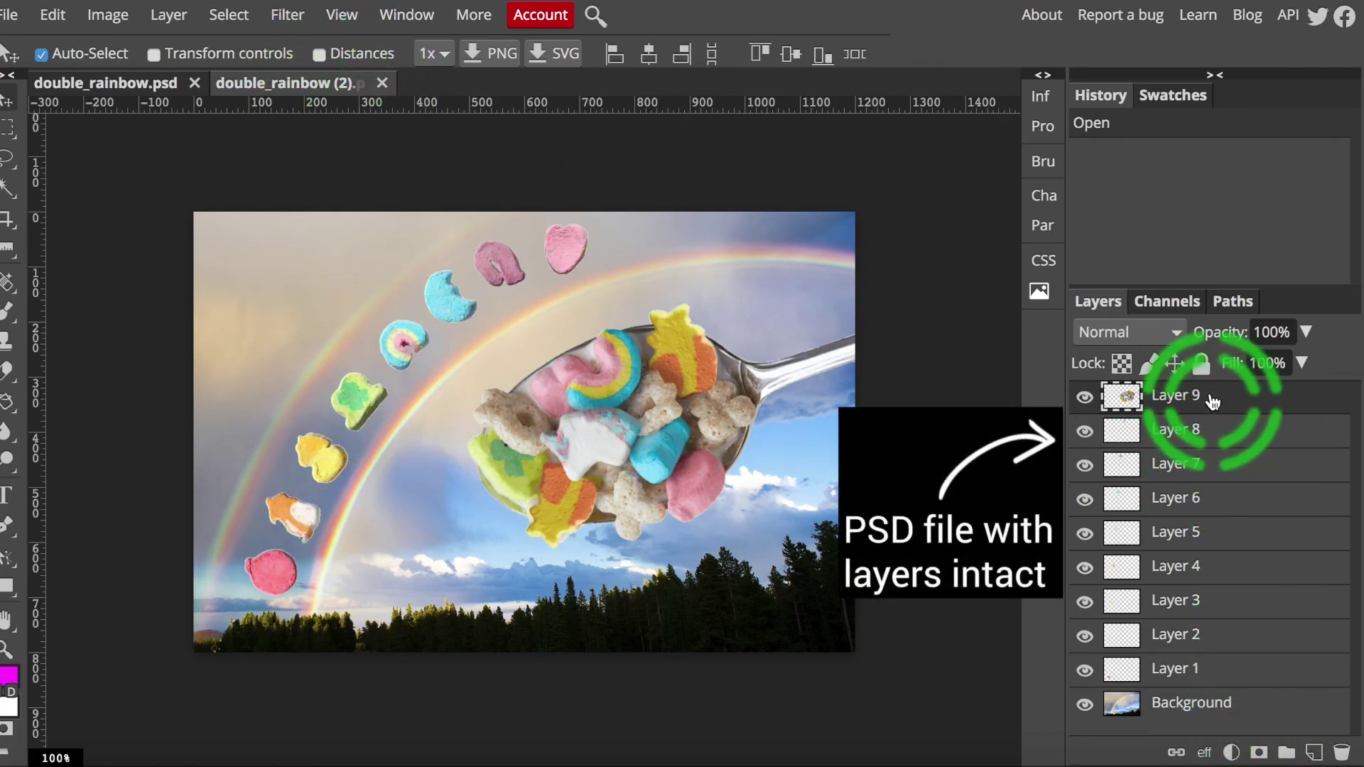
pyautogui.click(1085, 397)
pyautogui.click(1085, 431)
pyautogui.click(1084, 397)
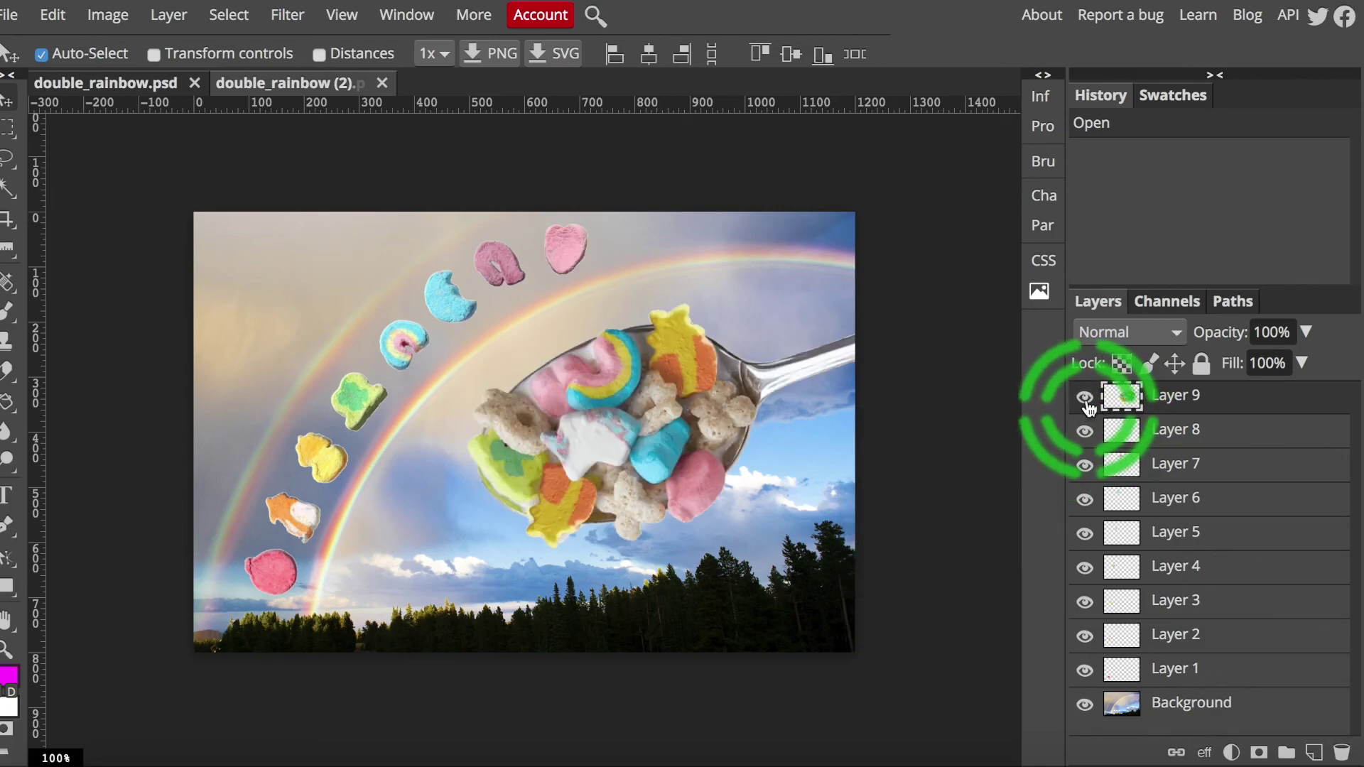
pyautogui.click(92, 82)
pyautogui.click(1260, 501)
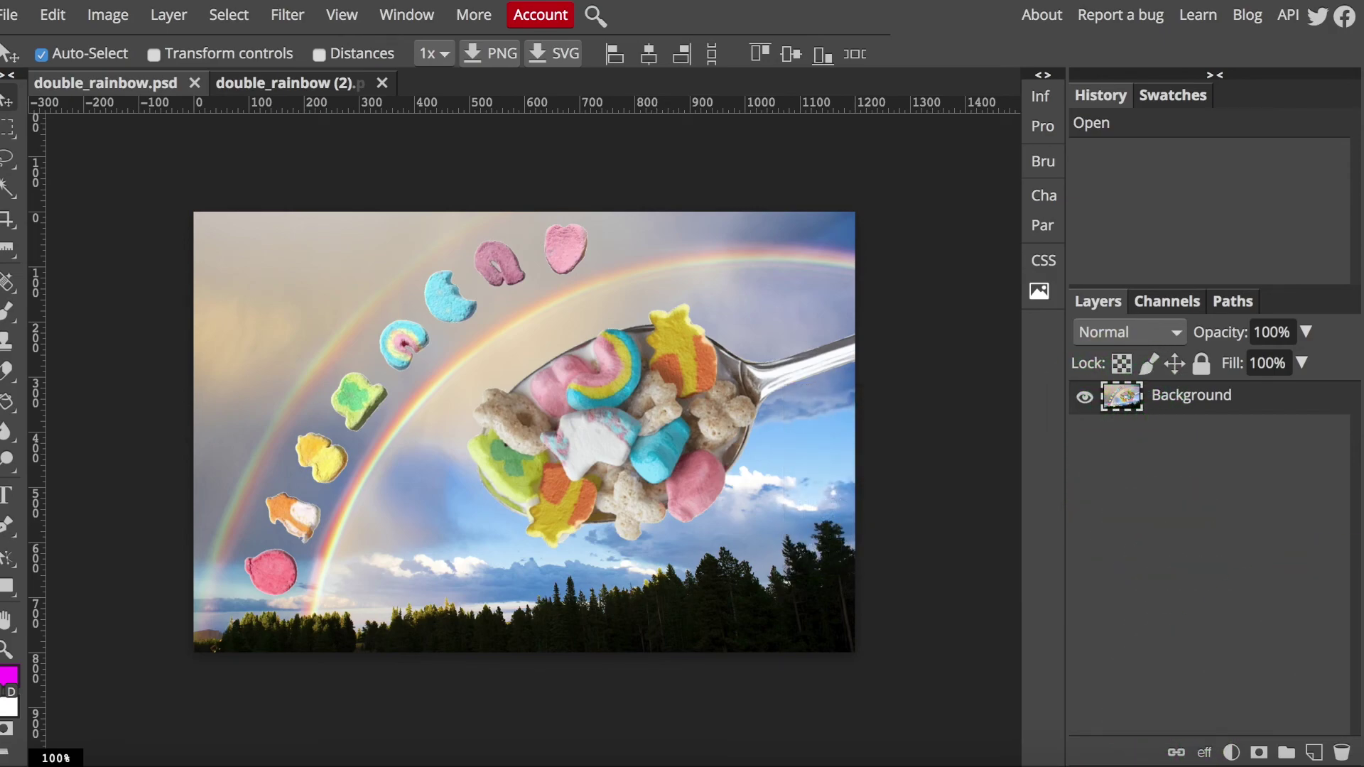
# Open a file from the computer and bring up the lucky spoon document.
pyautogui.click(10, 14)
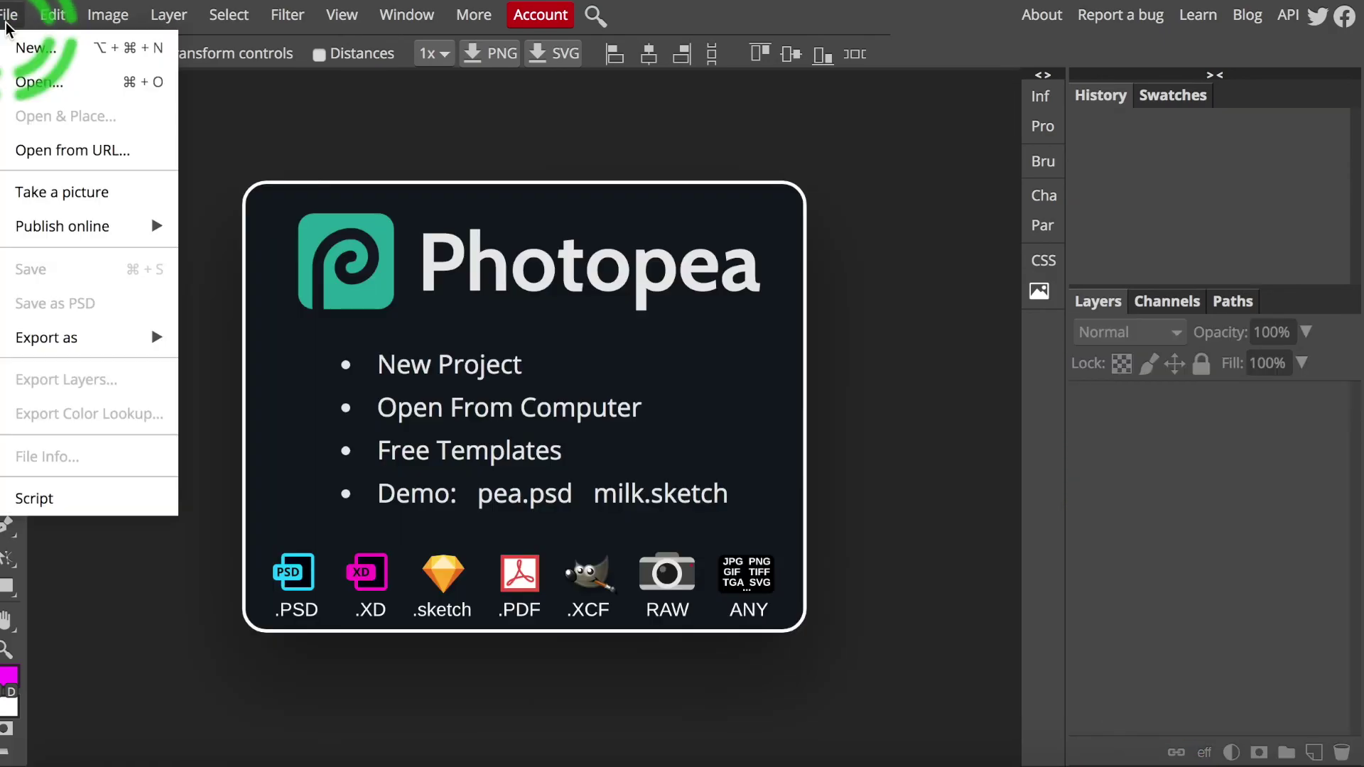
pyautogui.click(26, 82)
pyautogui.click(538, 126)
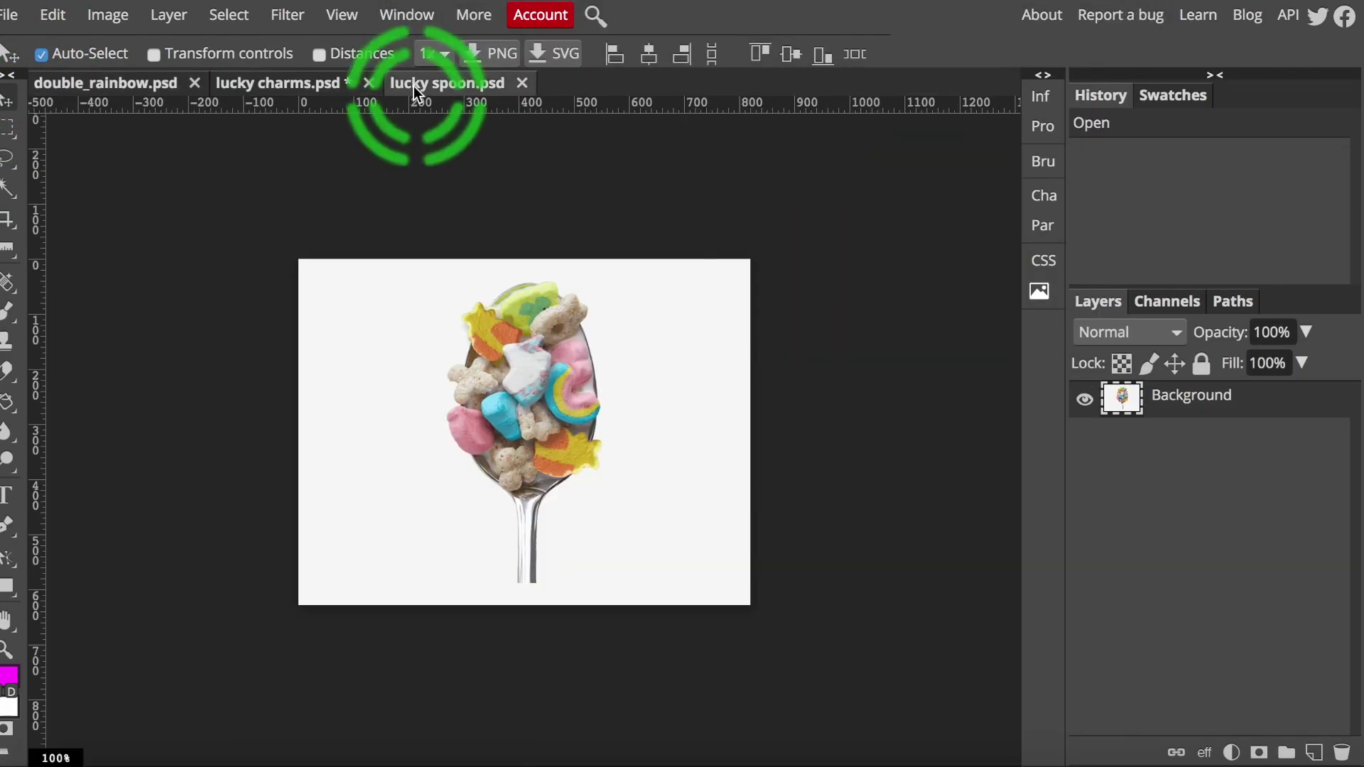
# Crop the lucky spoon image closely around the spoon and delete its plain background with the Magic Wand.
pyautogui.press('c')
pyautogui.moveTo(426, 276); pyautogui.dragTo(621, 581)
pyautogui.press('Return')
pyautogui.press('w')
pyautogui.click(468, 517)
pyautogui.press('Delete')
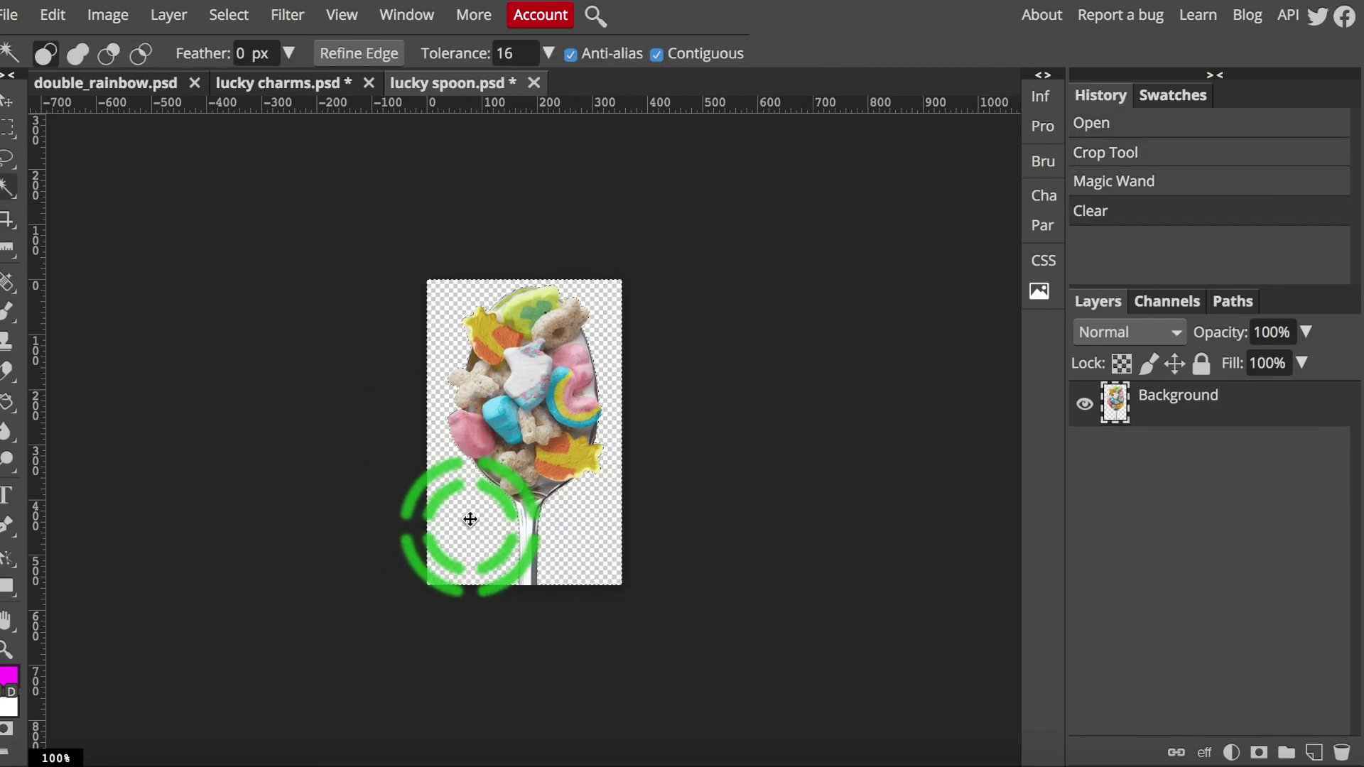
# Copy the entire cut-out spoon image, paste it into the double_rainbow composite, and move it right of the marshmallow arc.
pyautogui.press('super+d')
pyautogui.press('super+a')
pyautogui.press('super+a')
pyautogui.click(134, 84)
pyautogui.press('super+v')
pyautogui.press('v')
pyautogui.moveTo(527, 411); pyautogui.dragTo(590, 432)
# Rotate the pasted spoon so its handle runs off the photo's right edge, and position it below the rainbow.
pyautogui.hotkey('ctrl', 'alt', 't')
pyautogui.moveTo(777, 461); pyautogui.dragTo(897, 478)
pyautogui.press('Return')
pyautogui.moveTo(693, 459); pyautogui.dragTo(694, 428)
# Save the finished spoon and marshmallow composite as a PSD file.
pyautogui.click(9, 14)
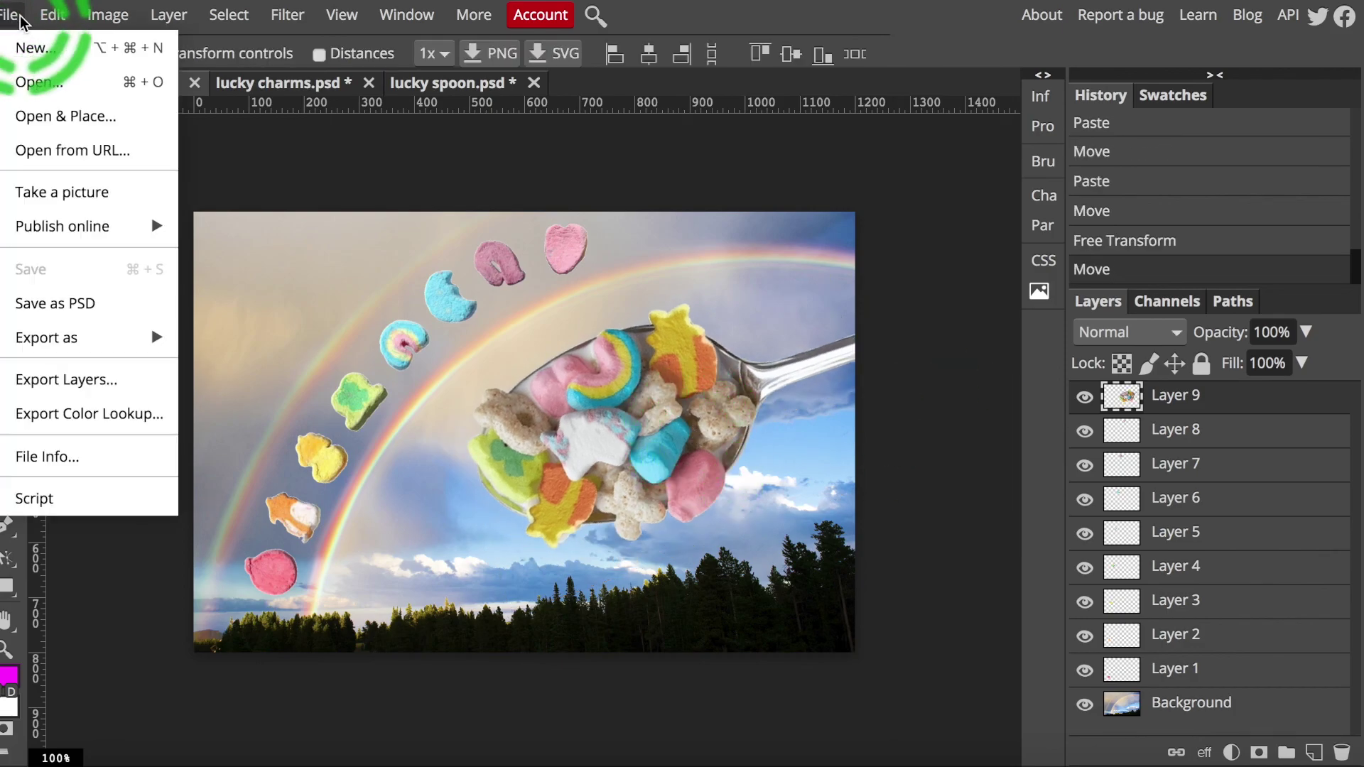
pyautogui.click(67, 301)
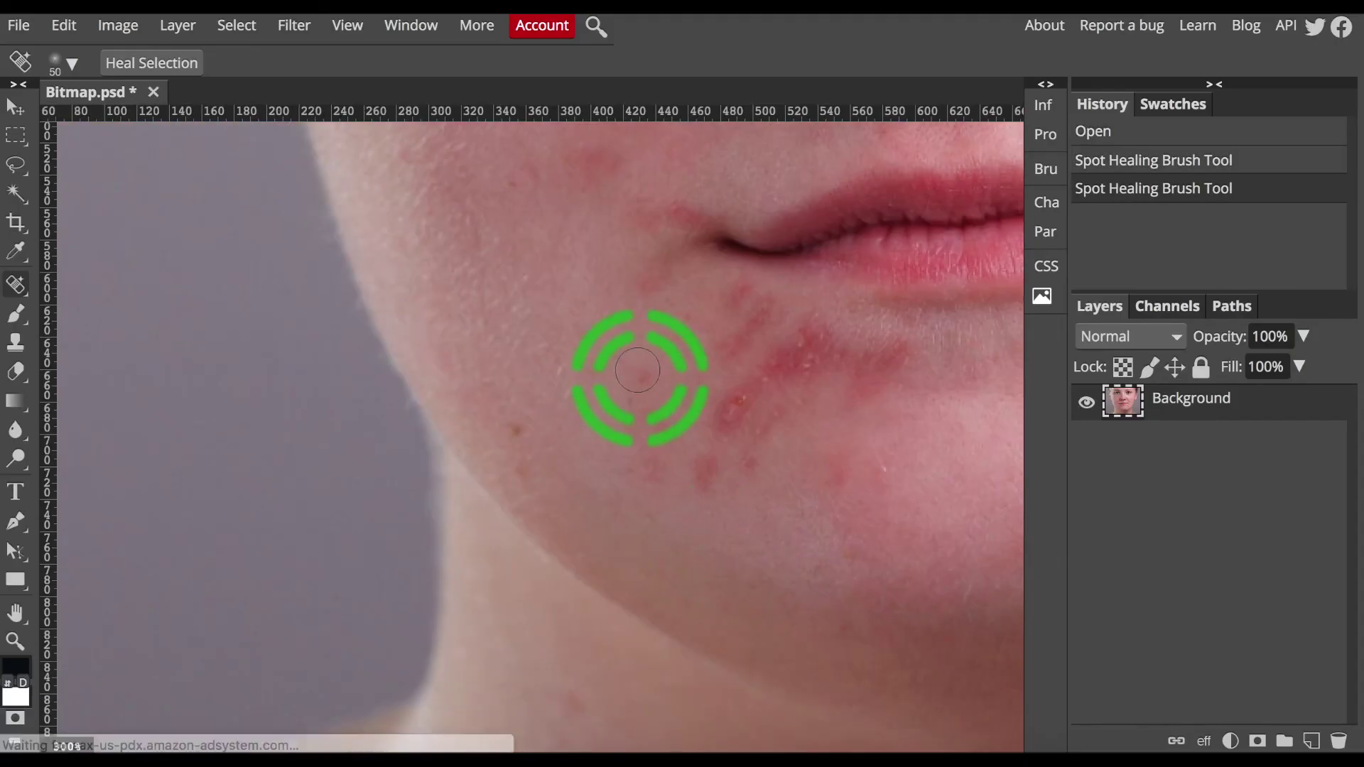
# Remove the red blemishes on the cheek and chin beside the mouth with the Spot Healing Brush.
pyautogui.click(710, 398)
pyautogui.click(681, 434)
pyautogui.click(653, 462)
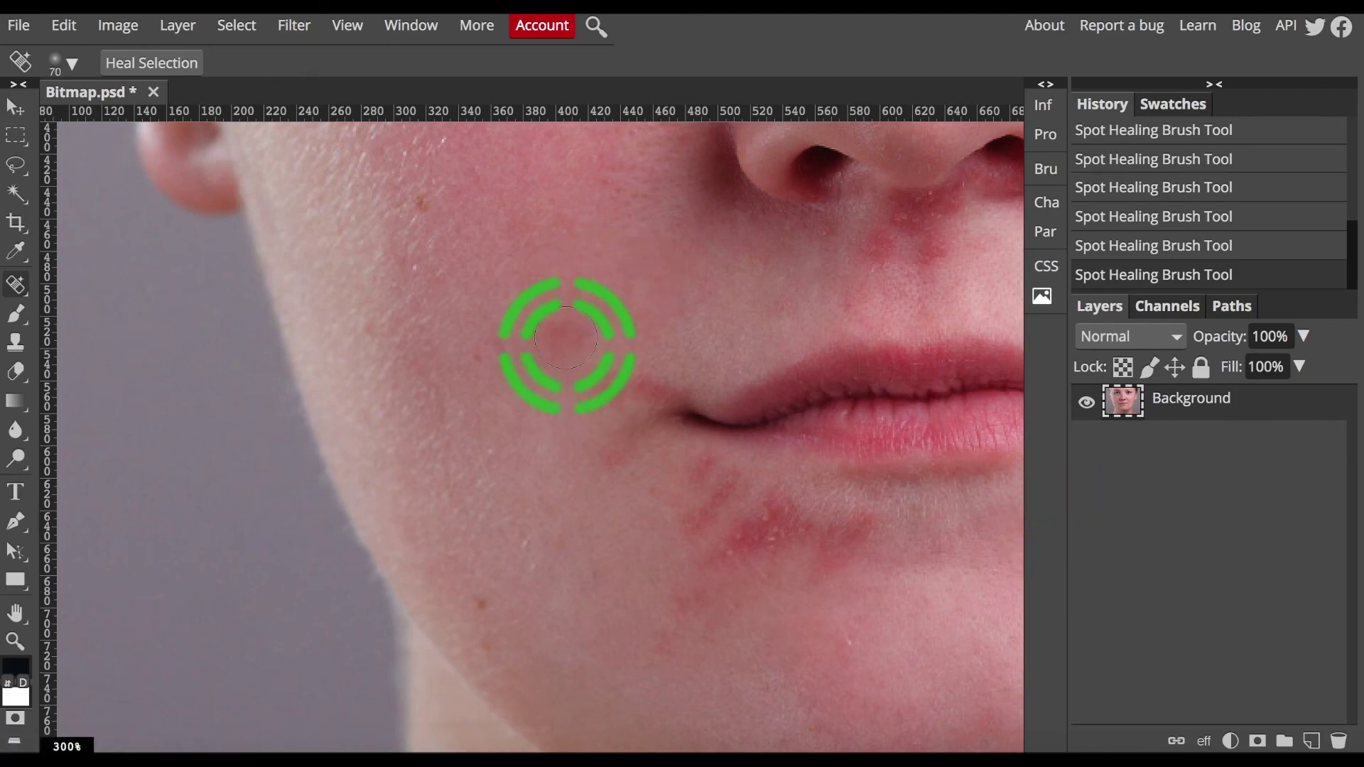